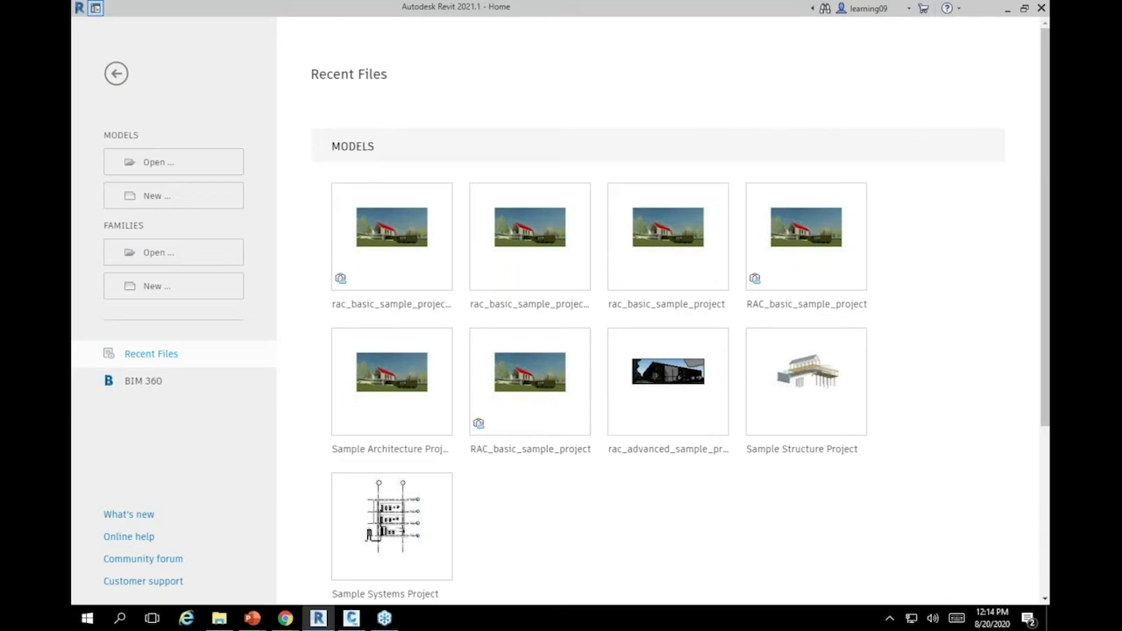
Browse the BIM 360 projects and accounts, then return to Demo Project - 2021
mouse_move(379, 235)
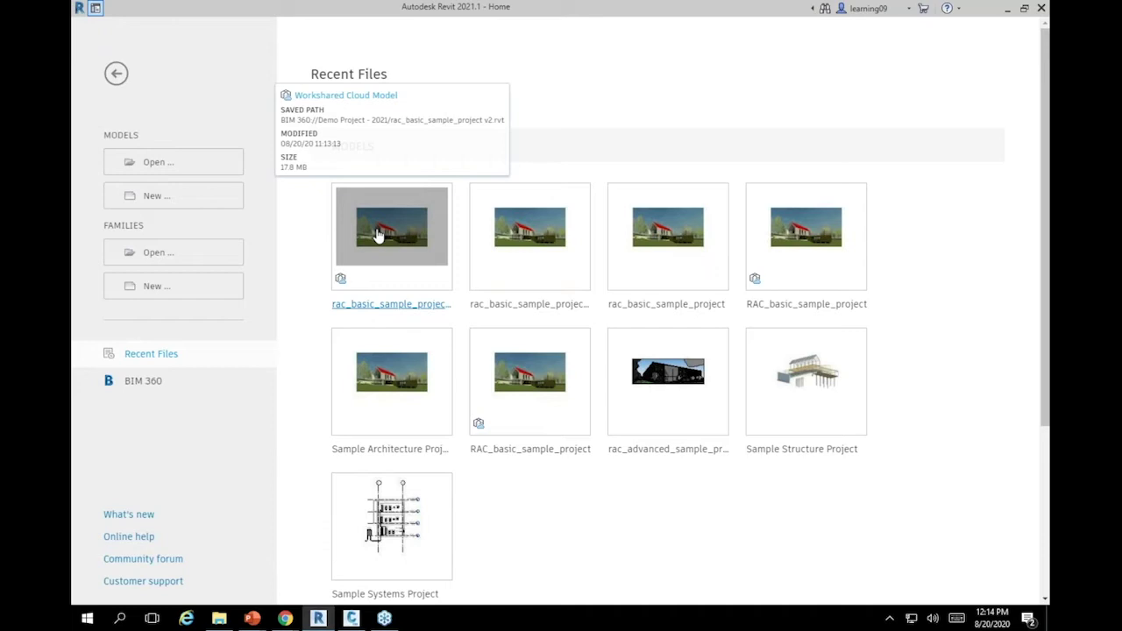
click(145, 381)
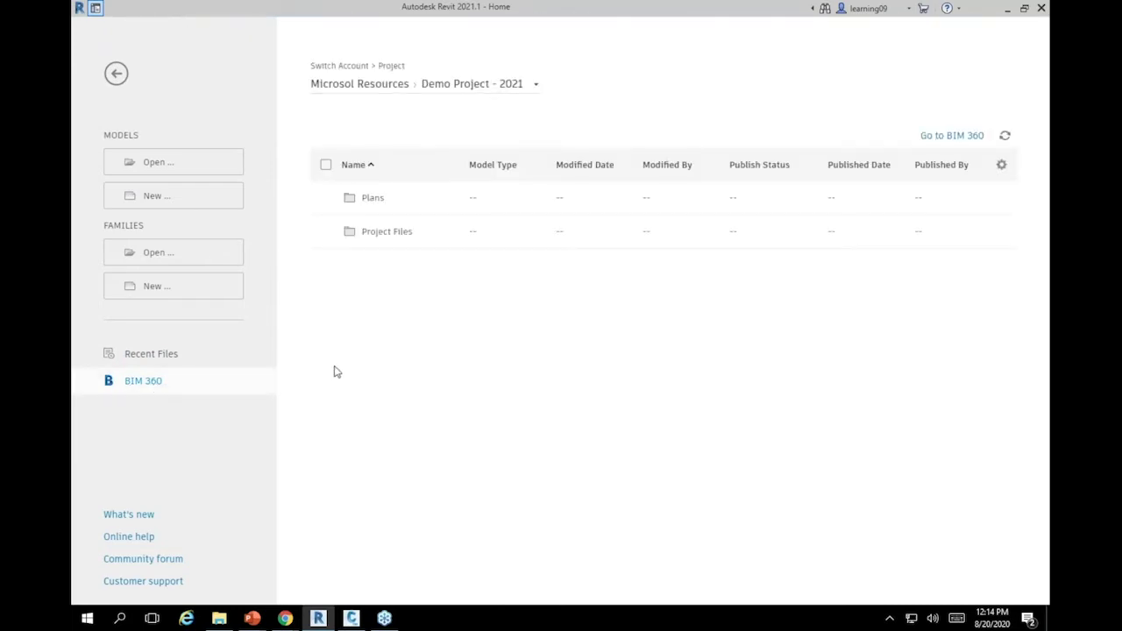
click(461, 88)
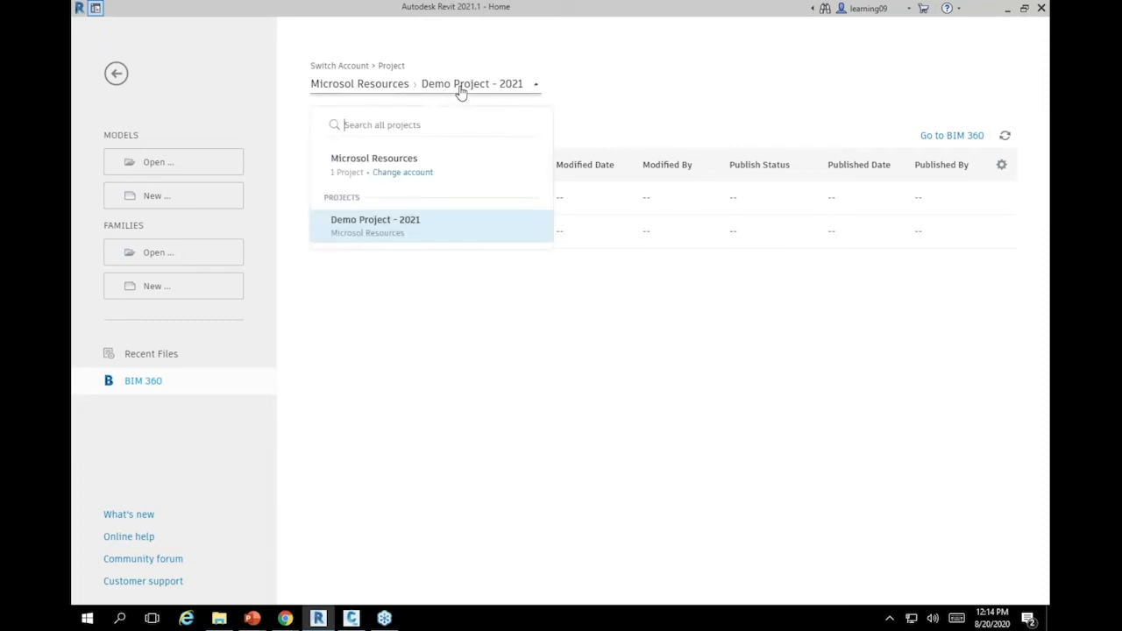
click(418, 174)
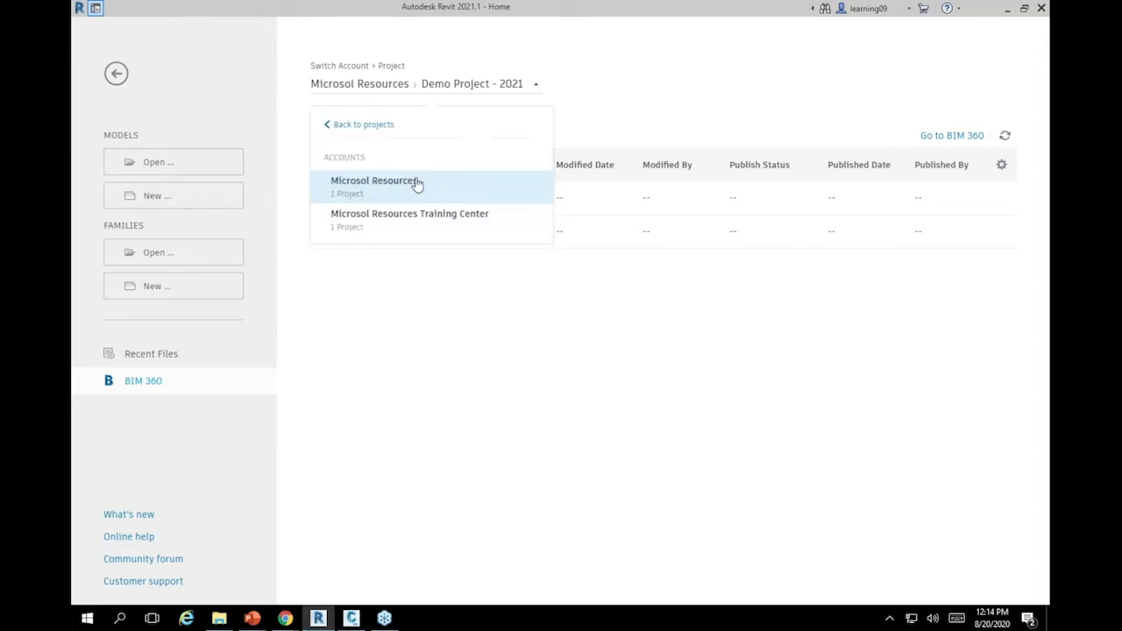
click(365, 125)
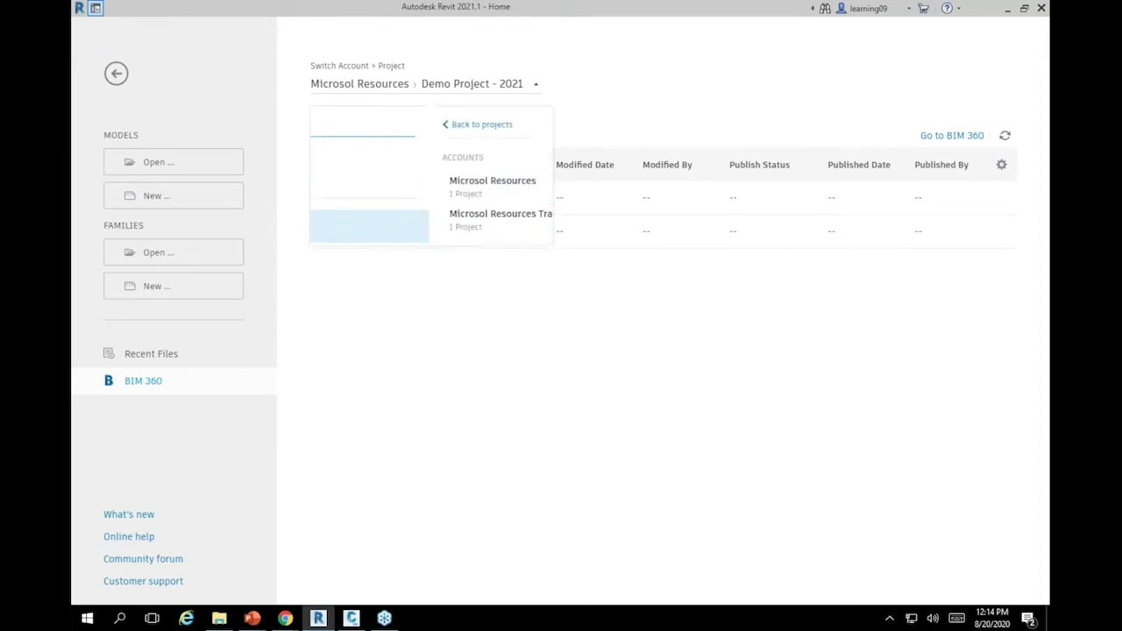
click(407, 370)
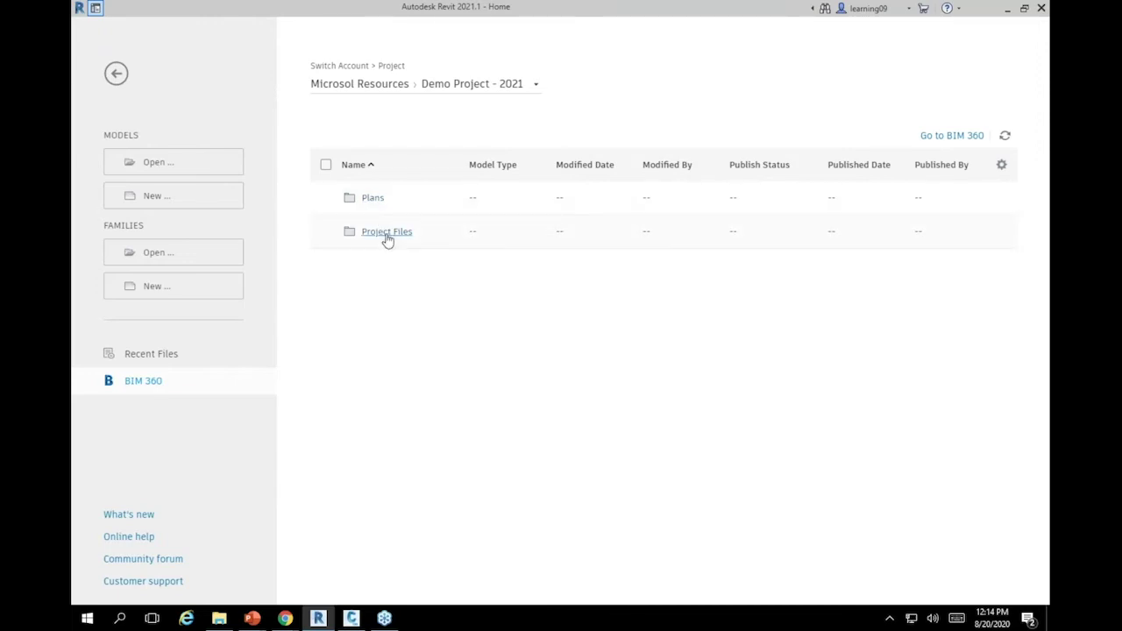
Open the rac_basic_sample_project cloud model from Project Files > Architectural
click(386, 232)
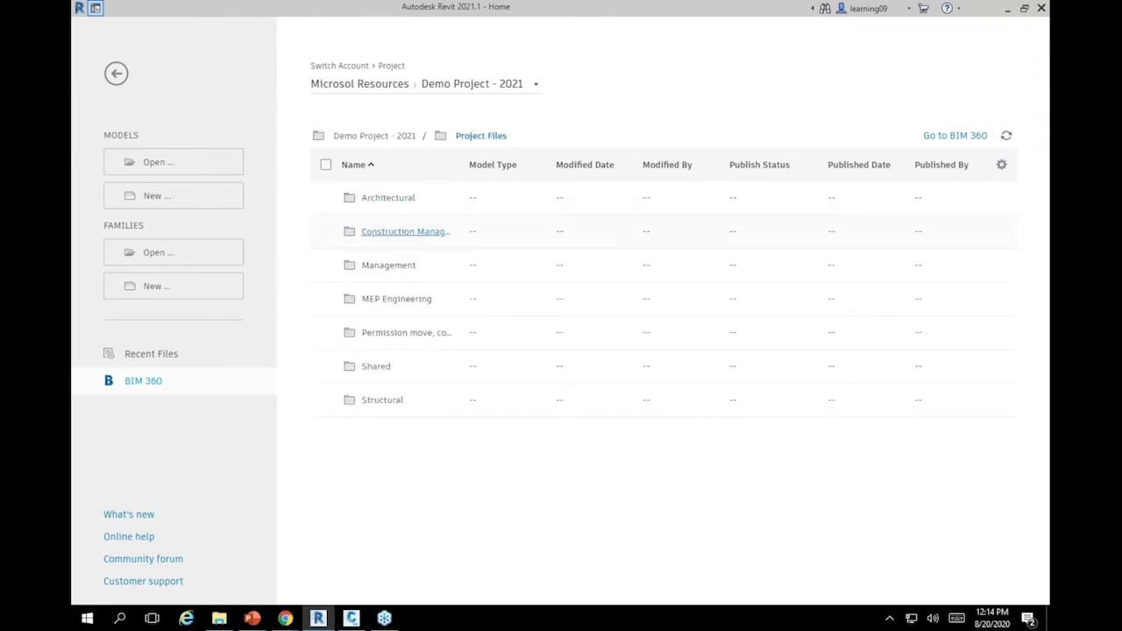
click(389, 199)
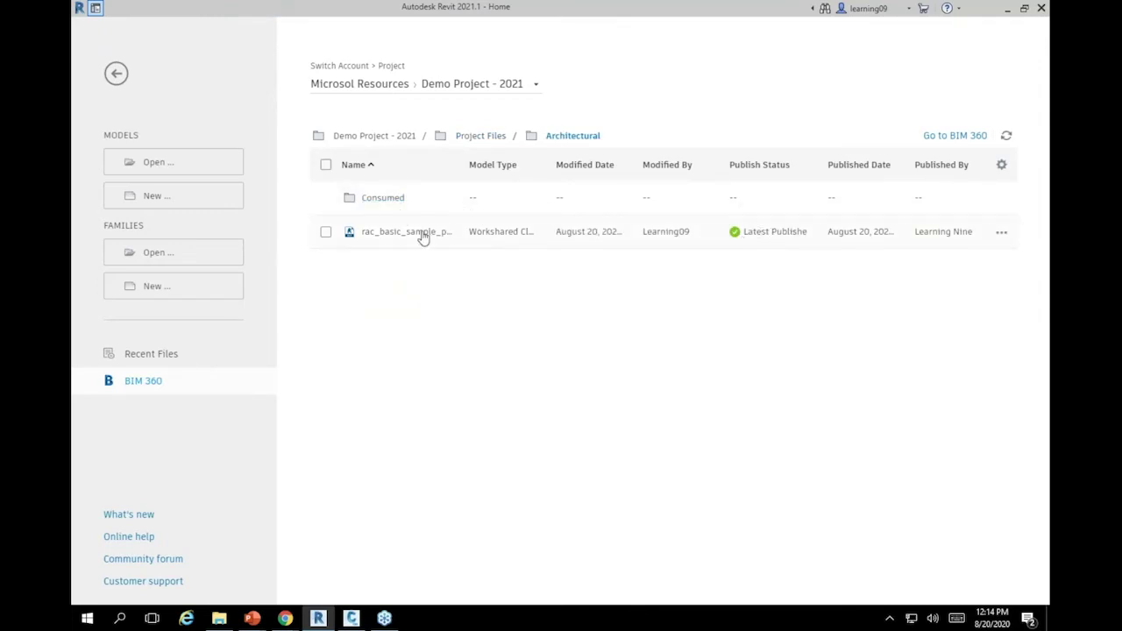
click(391, 233)
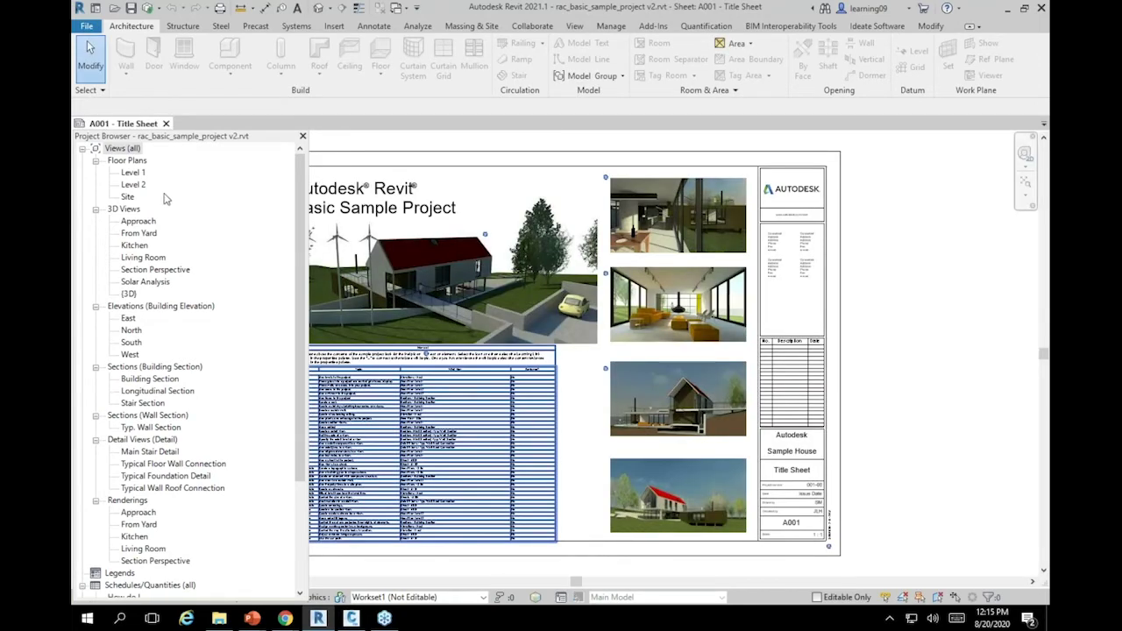
Open the Level 1 floor plan, zoom into Kitchen & Dining, and show the Collaborate tools
click(133, 173)
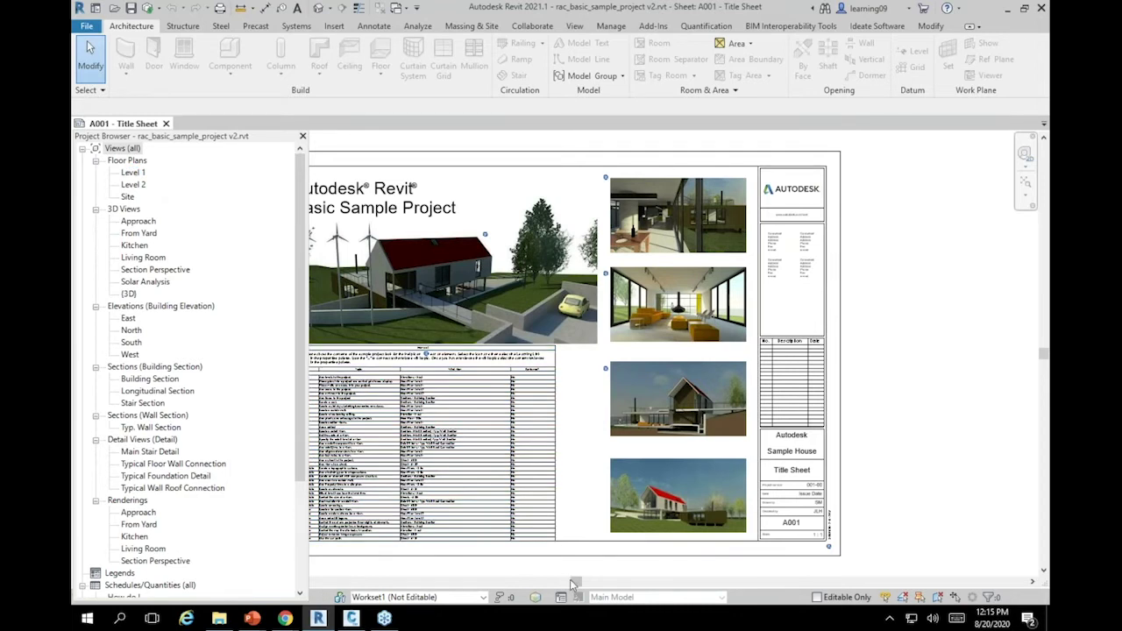
drag(575, 583, 539, 585)
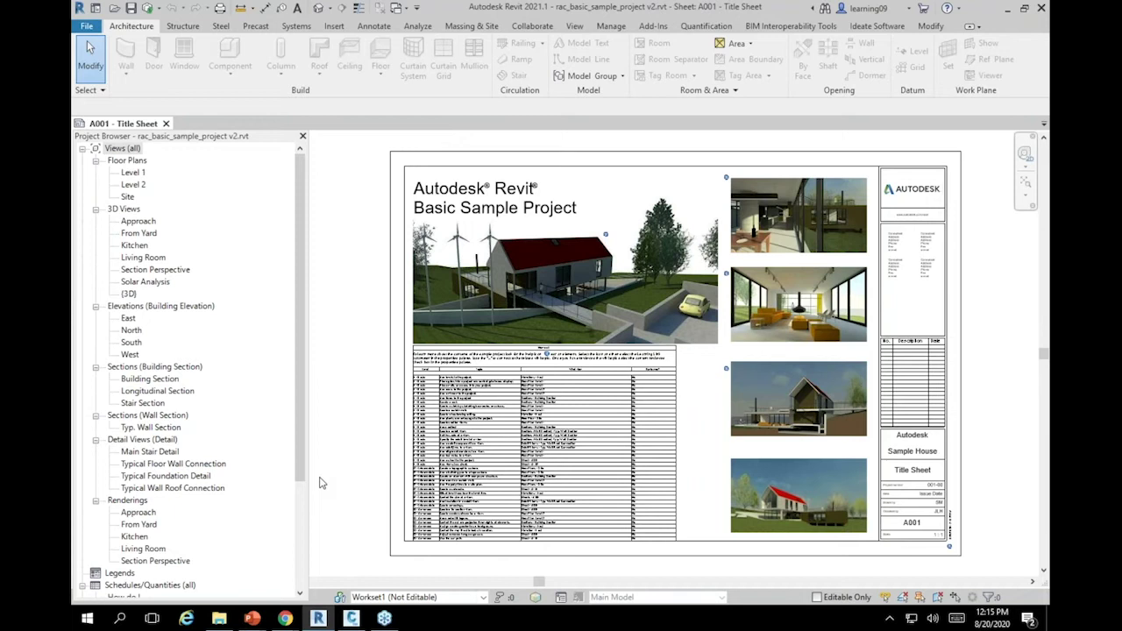
click(146, 178)
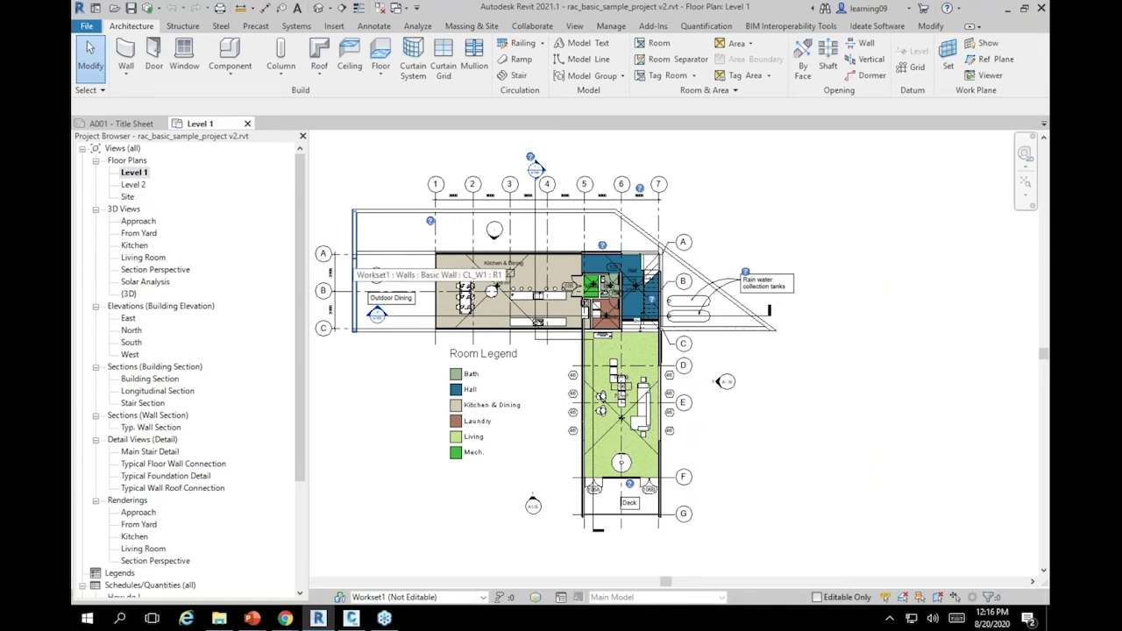
scroll(449, 298, up, 3)
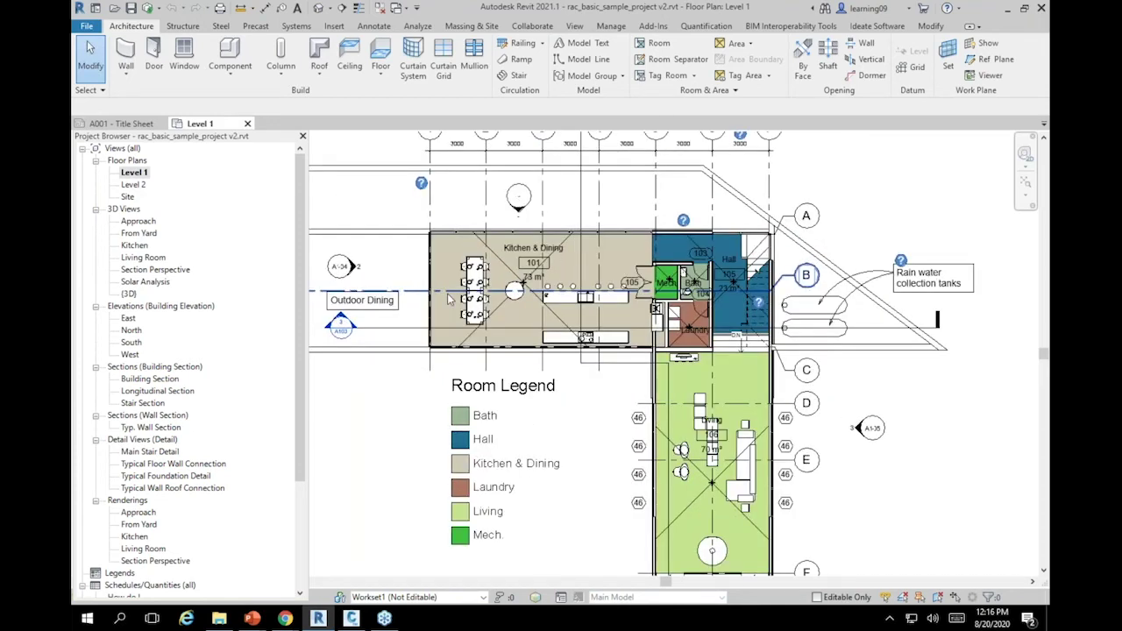
scroll(449, 292, up, 2)
drag(458, 212, 539, 365)
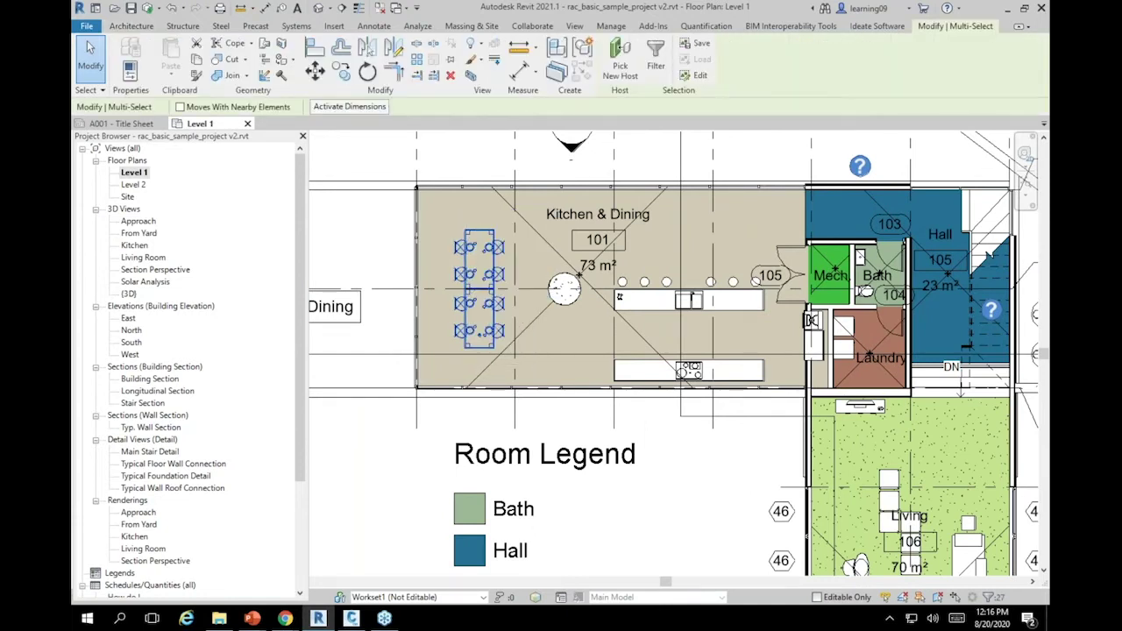
click(377, 482)
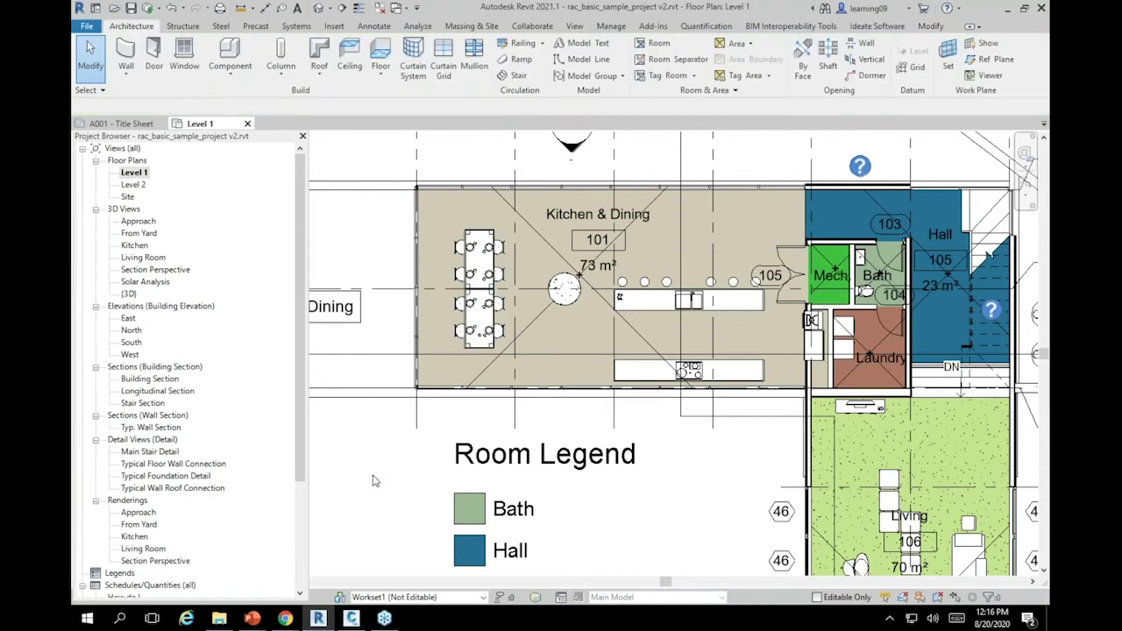
click(517, 30)
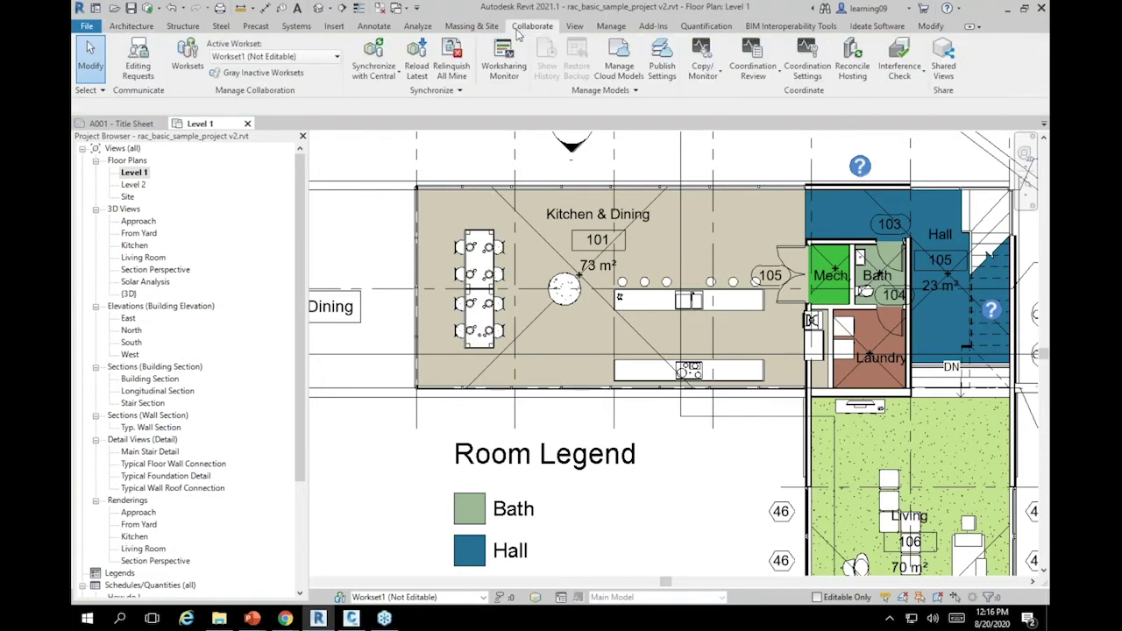
Synchronize the model with its BIM 360 central copy
click(375, 54)
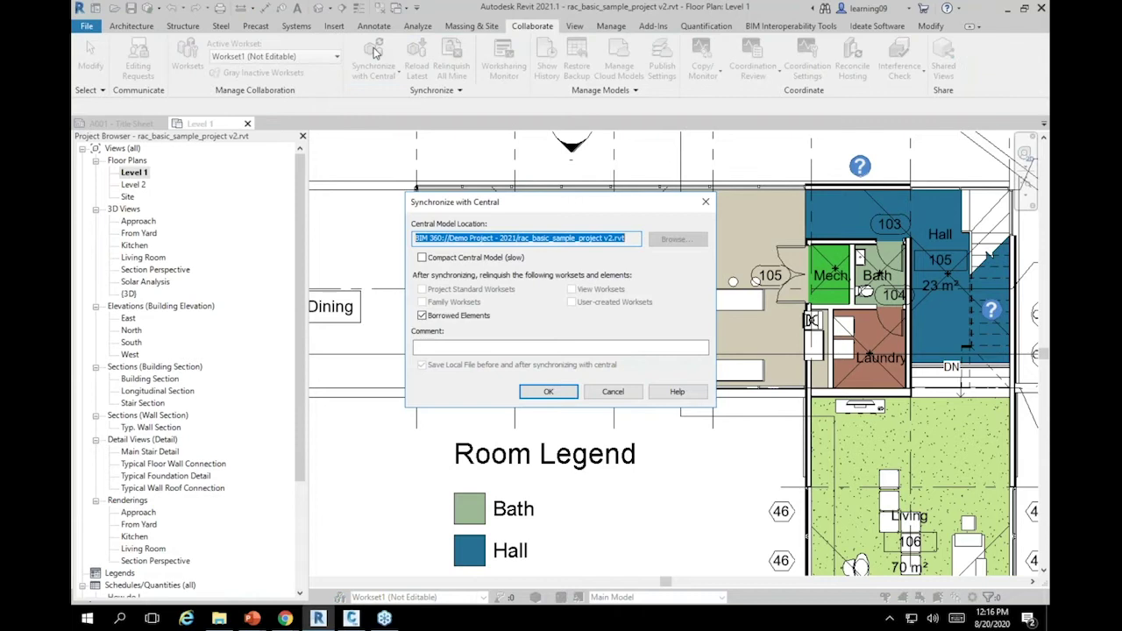
click(553, 395)
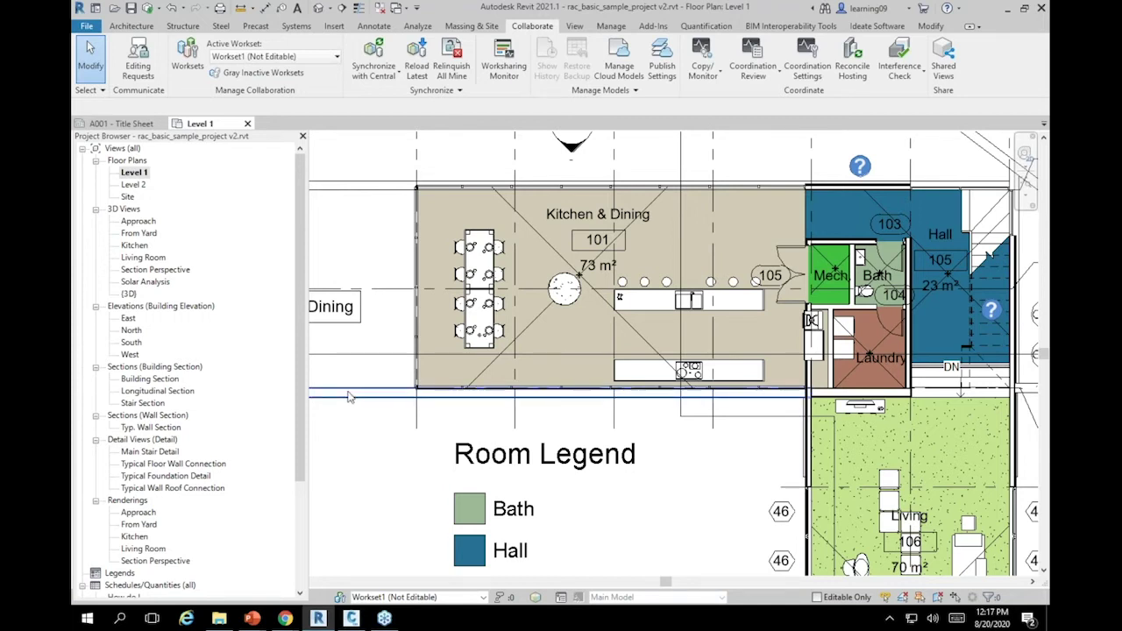
Create a new publish set named Owner Set in the publish settings
click(664, 59)
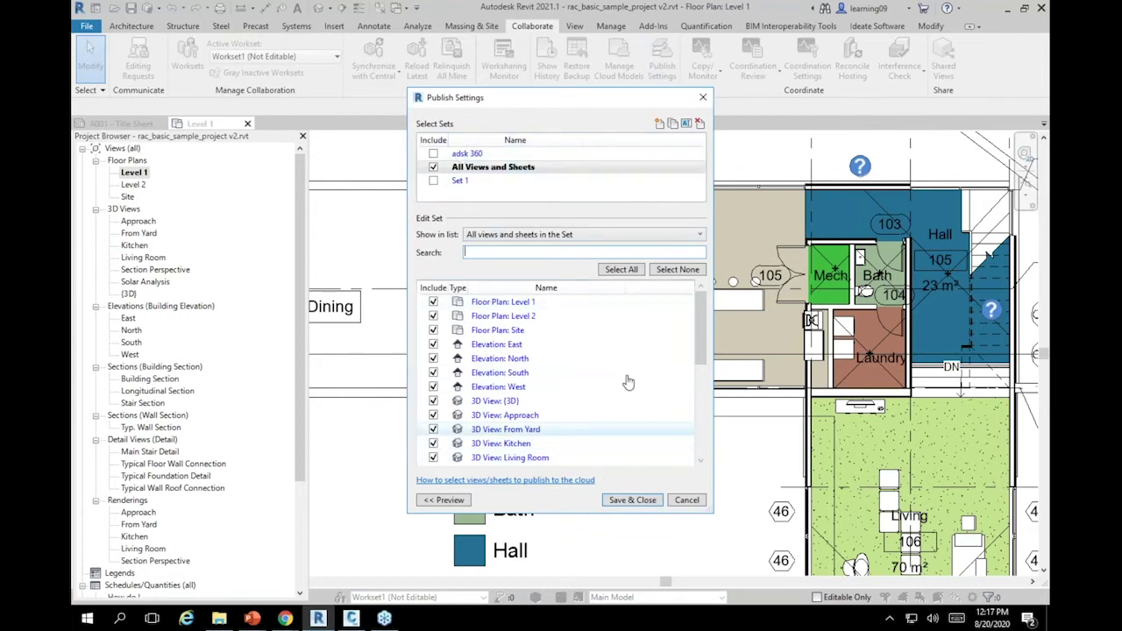
mouse_move(702, 305)
mouse_down()
mouse_move(703, 381)
mouse_move(702, 300)
mouse_up()
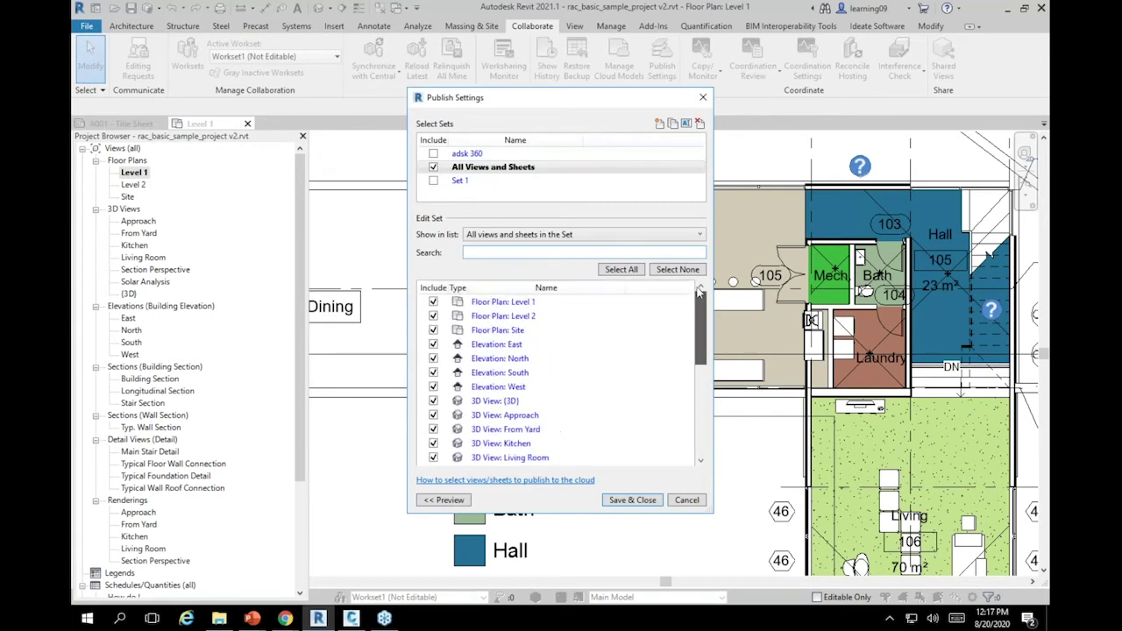
click(659, 124)
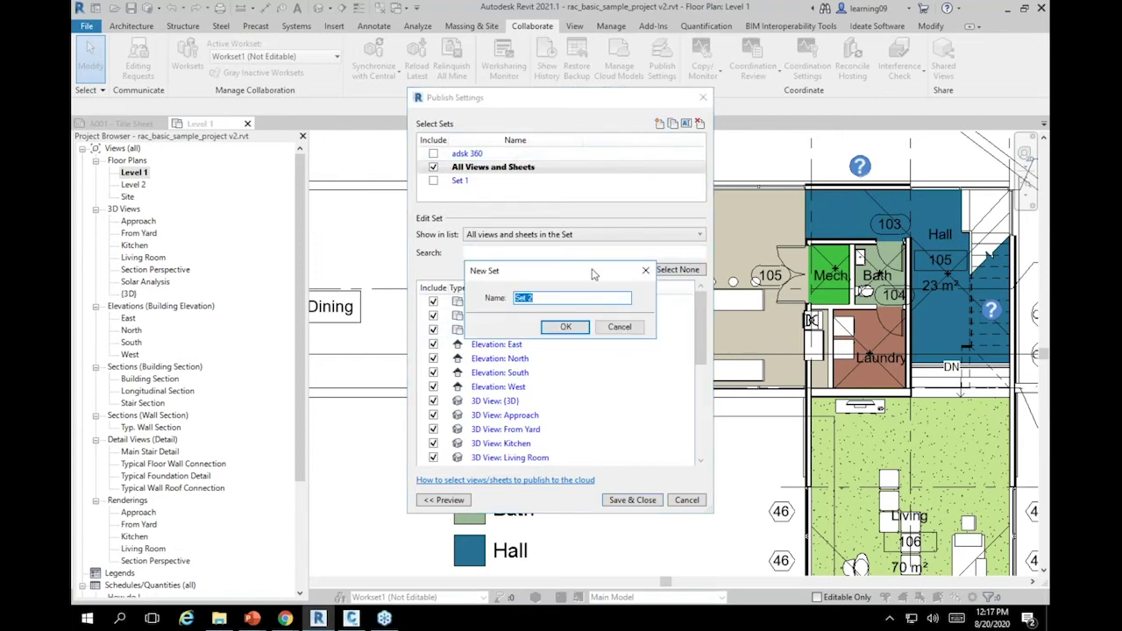
text(Owner Se)
click(564, 327)
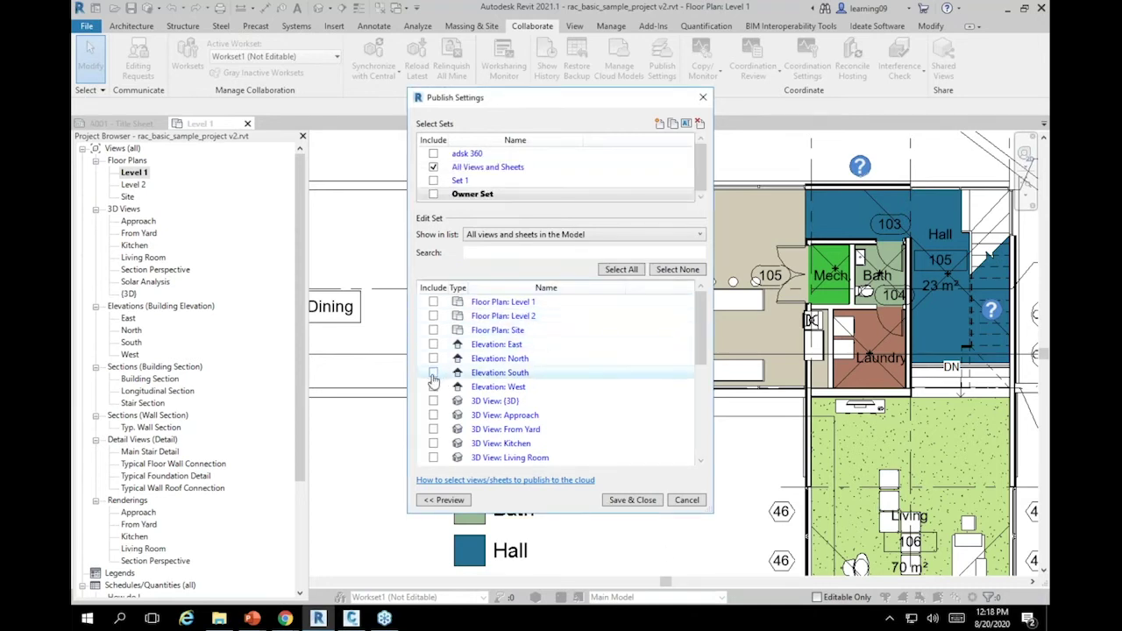
Add all seven 3D views to Owner Set, mark it for publishing, and save
click(433, 401)
click(433, 415)
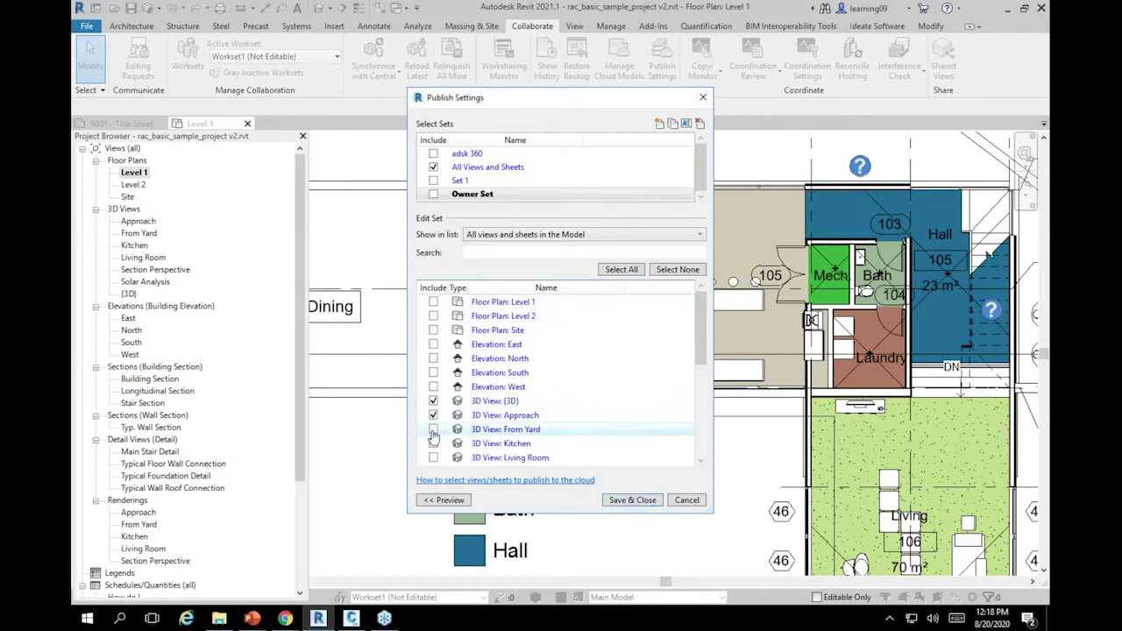
click(434, 430)
click(433, 444)
click(433, 458)
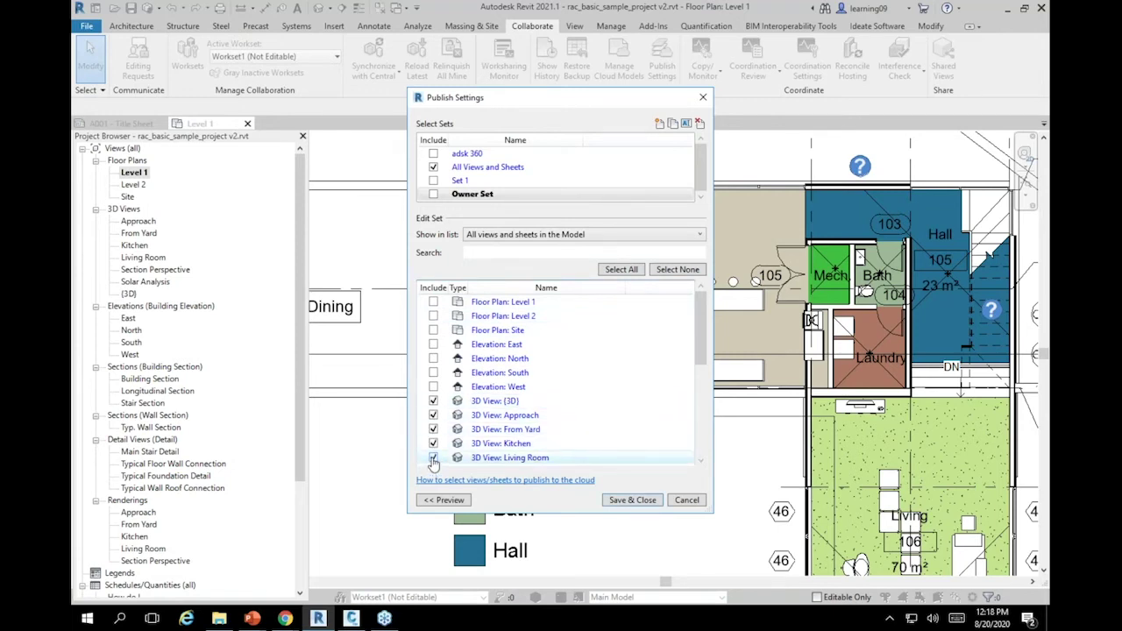
scroll(571, 358, down, 2)
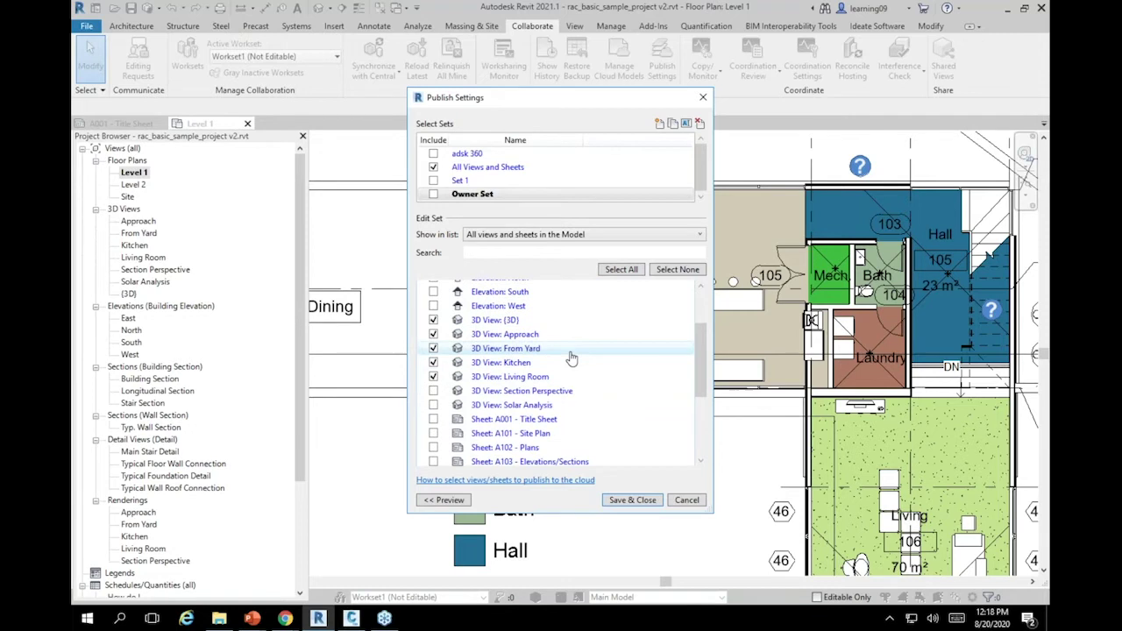
click(433, 391)
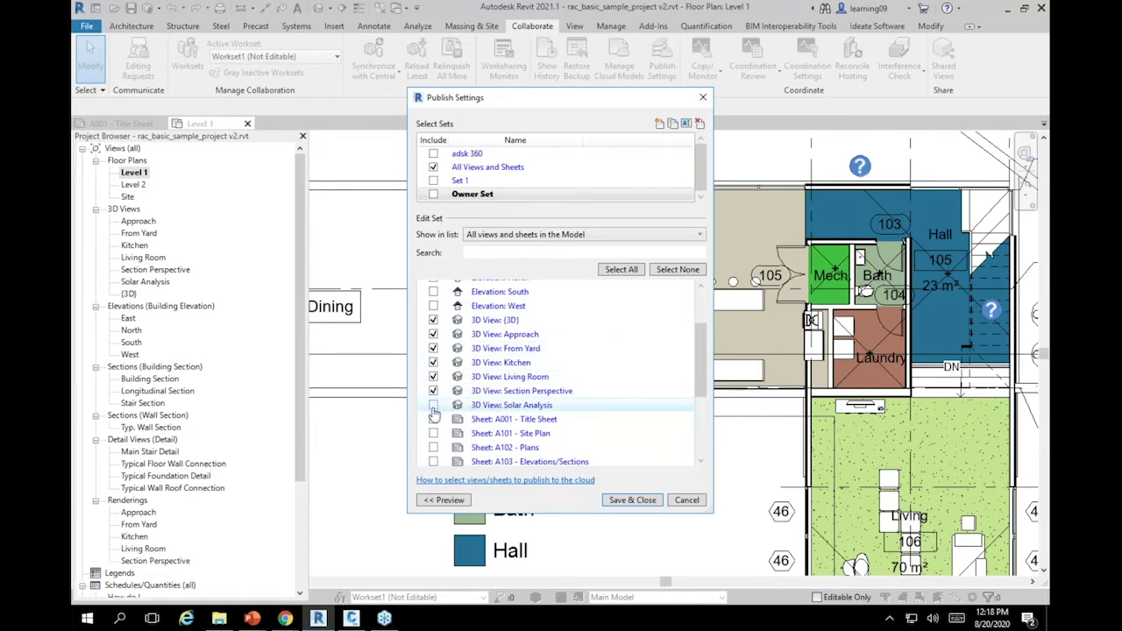
click(433, 406)
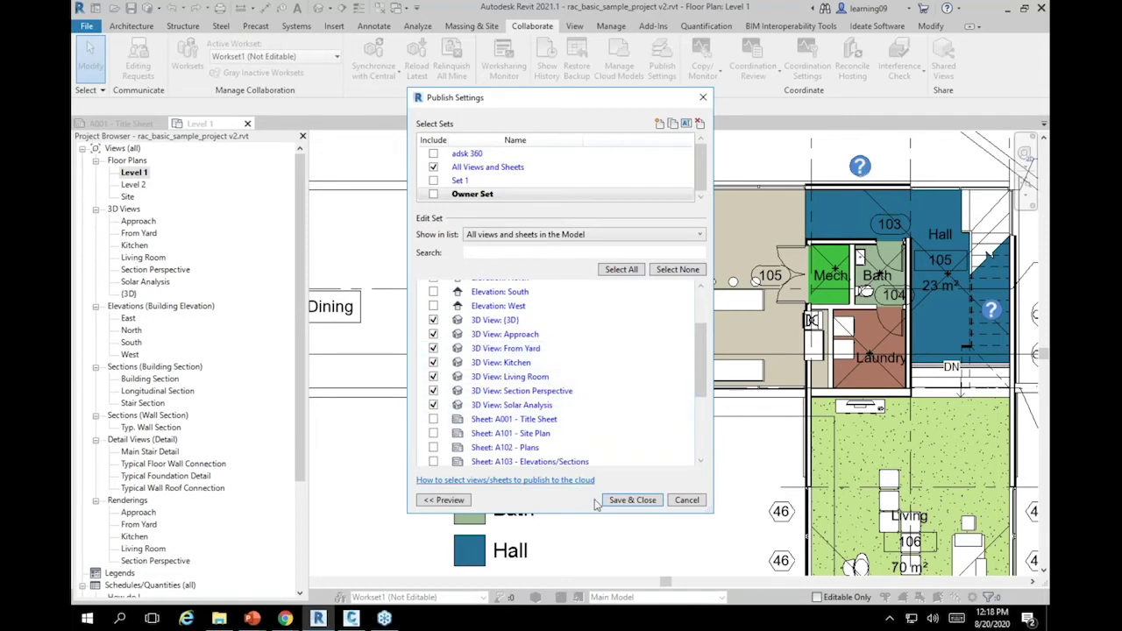
click(433, 193)
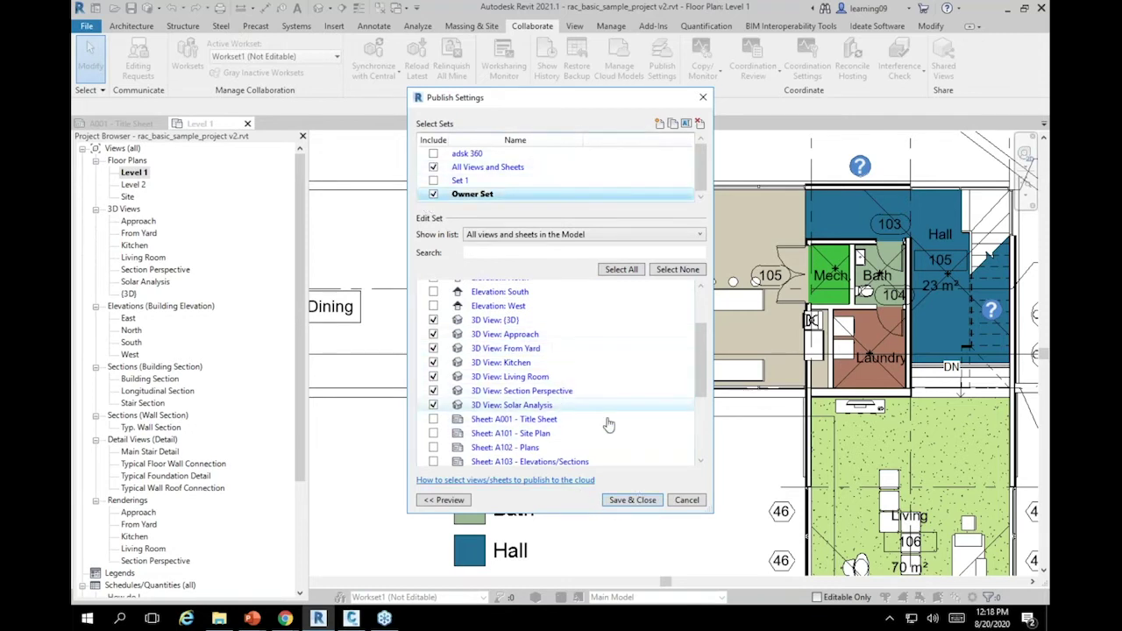
click(633, 501)
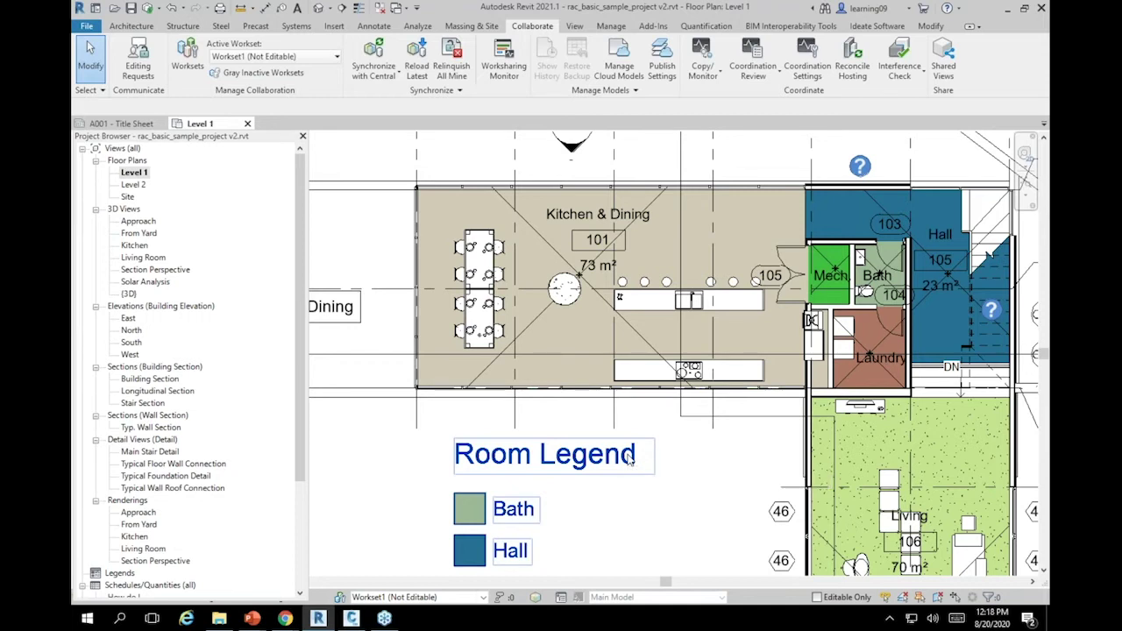
Publish the latest version of the model to Demo Project - 2021
click(619, 58)
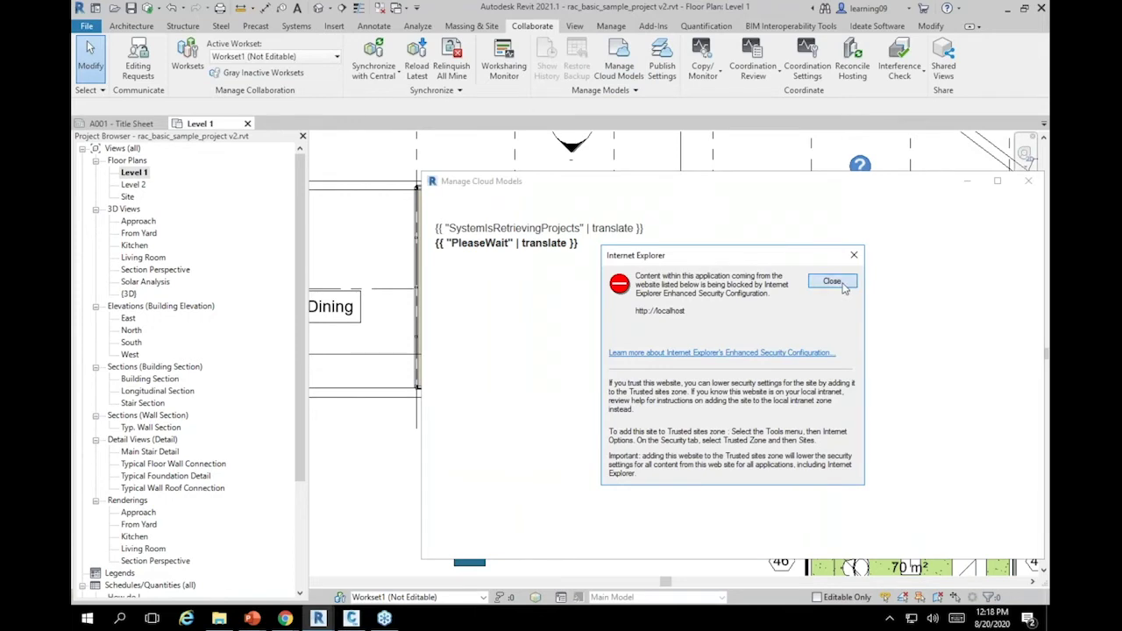
click(835, 284)
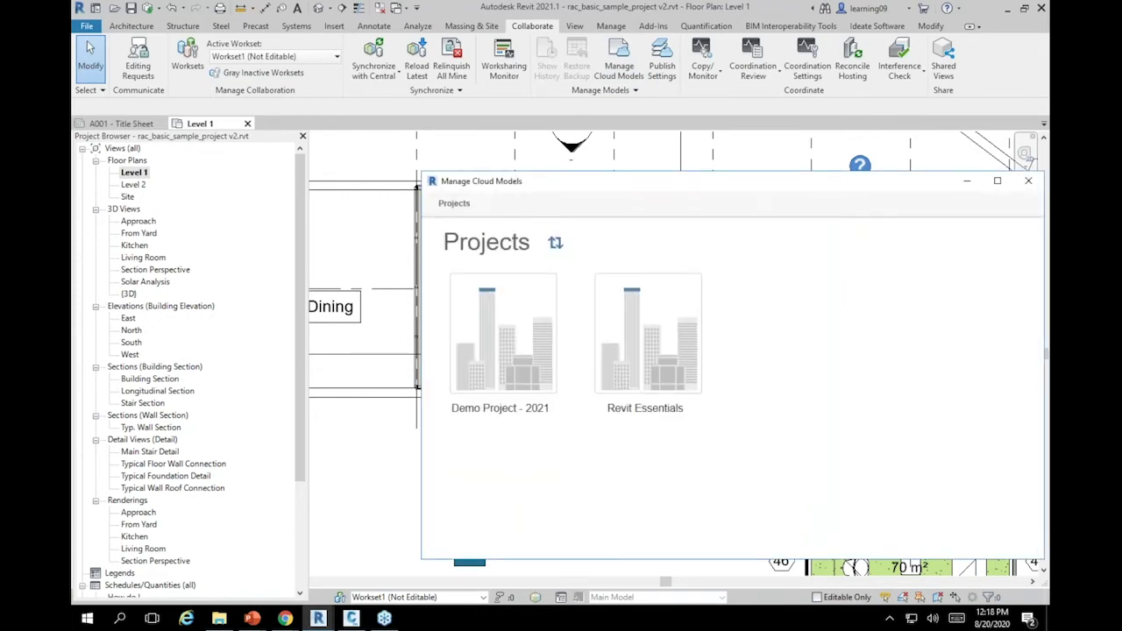
click(510, 334)
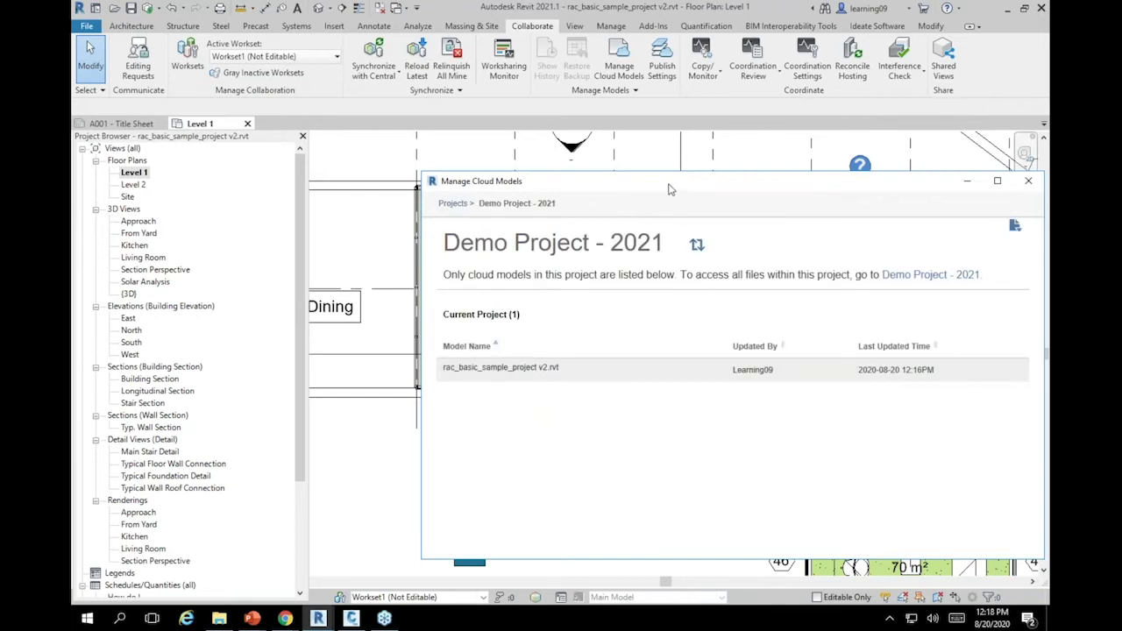
drag(668, 188, 603, 166)
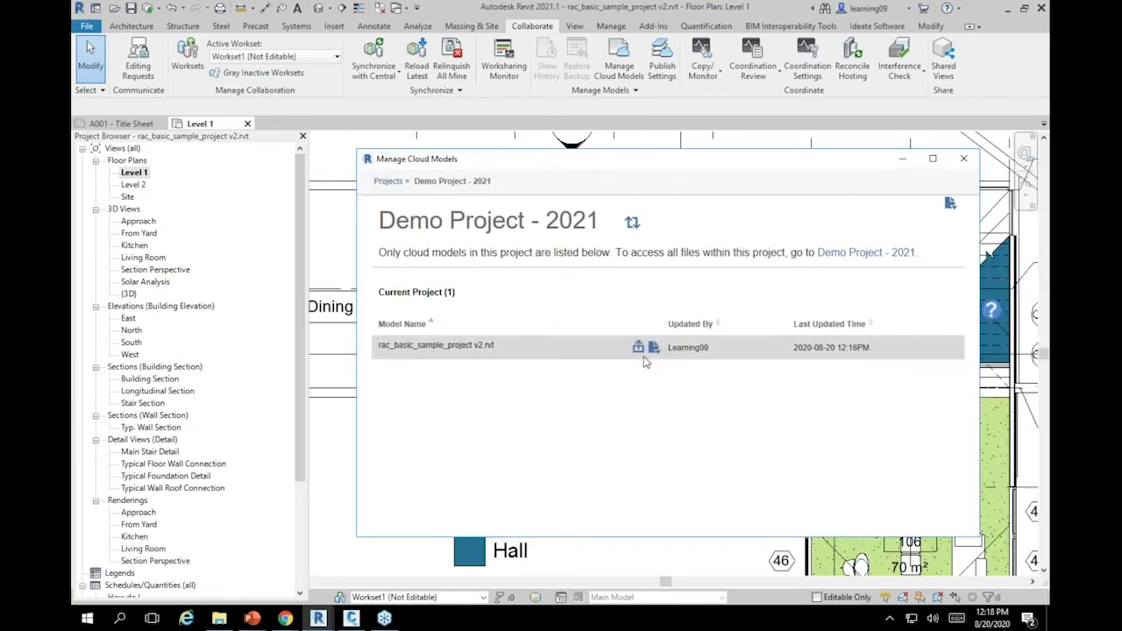
click(638, 348)
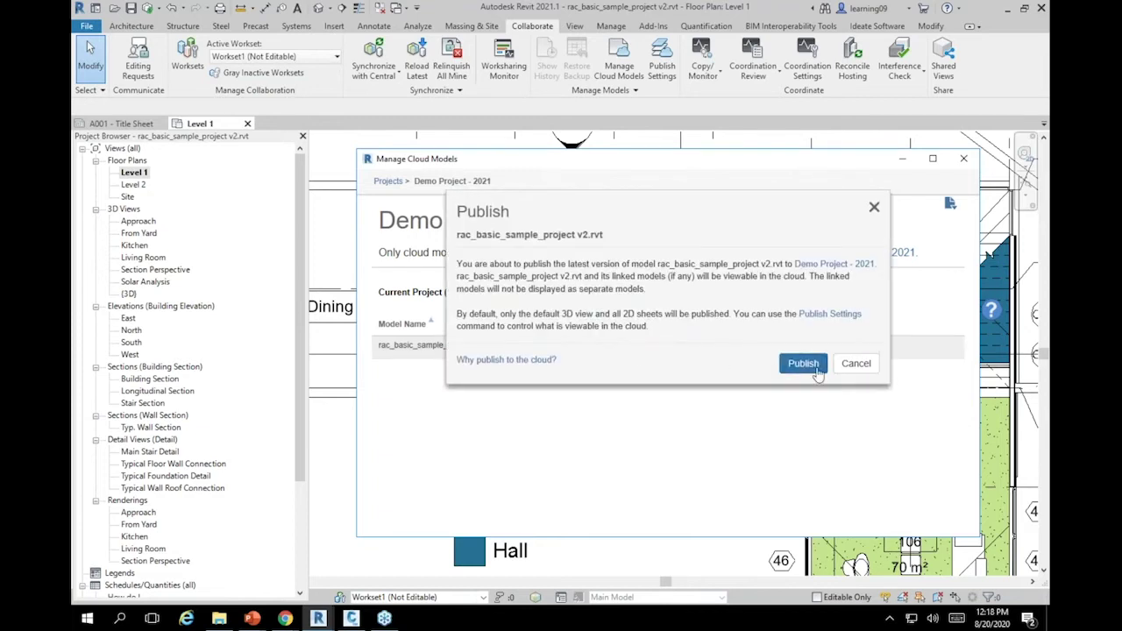
click(802, 364)
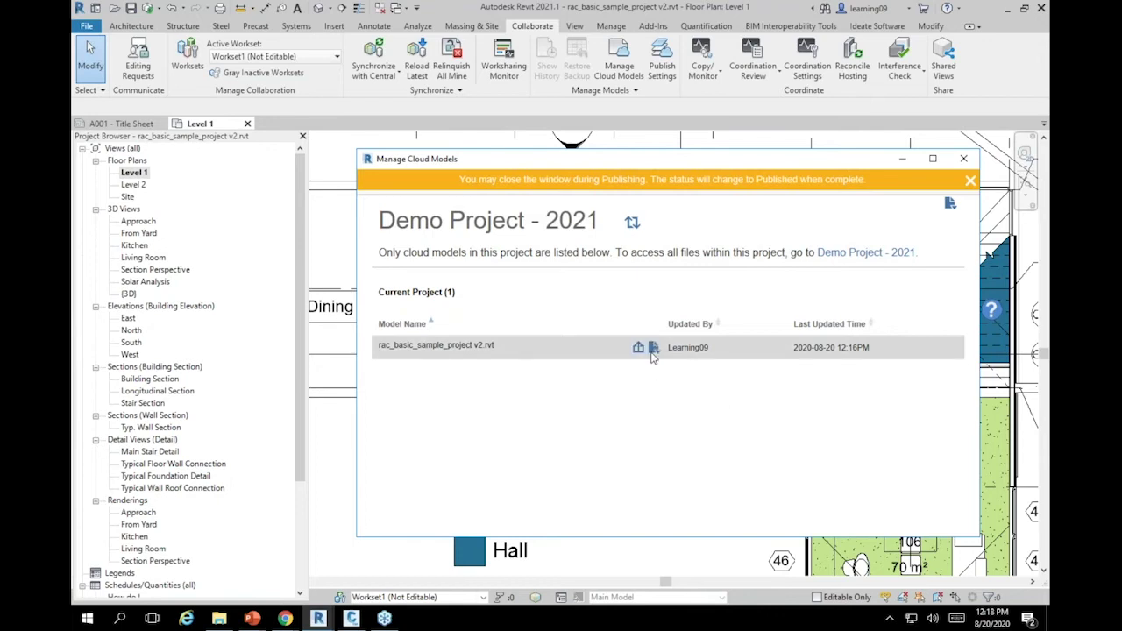
Review the model's five-version history, then close the cloud models window
click(654, 348)
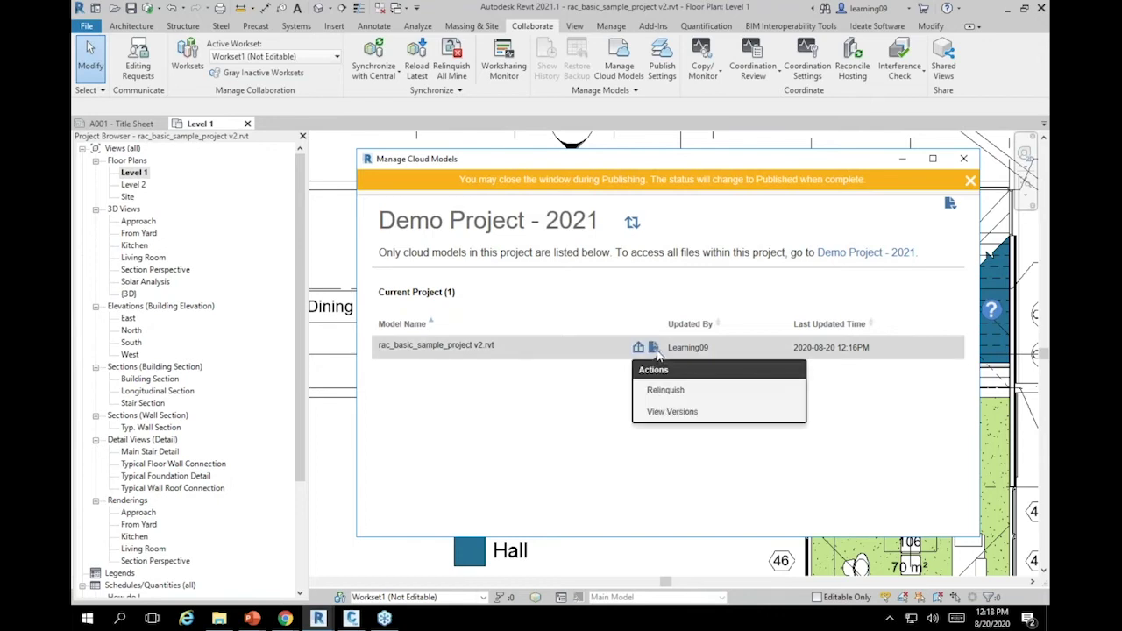
click(672, 412)
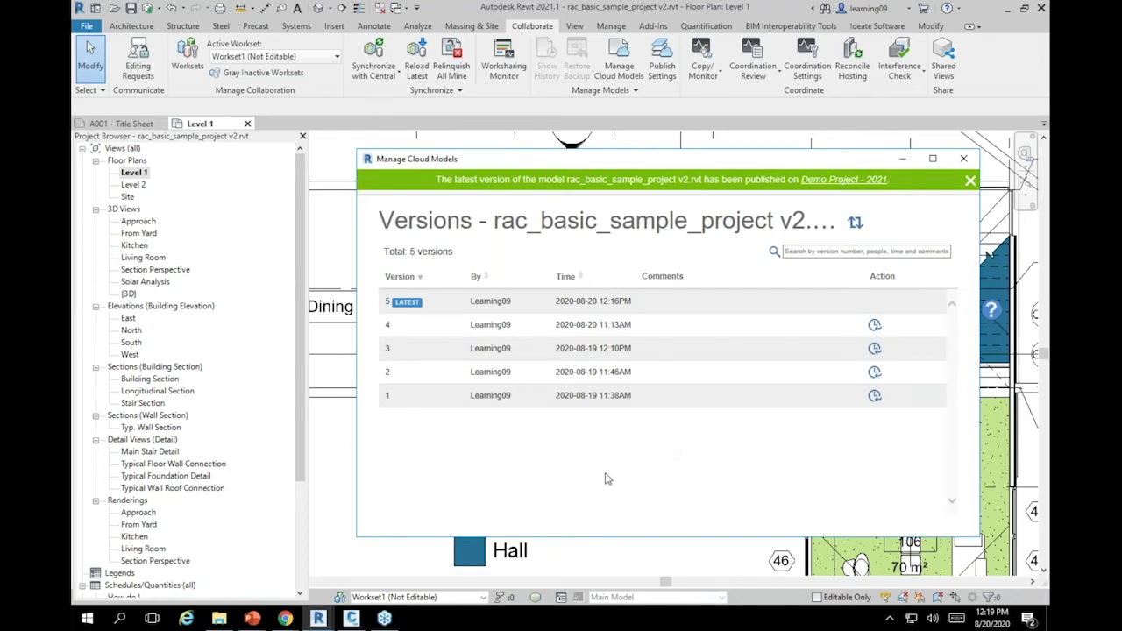
click(966, 159)
Zoom out of the Level 1 plan and switch over to the Civil 3D window
scroll(550, 303, down, 2)
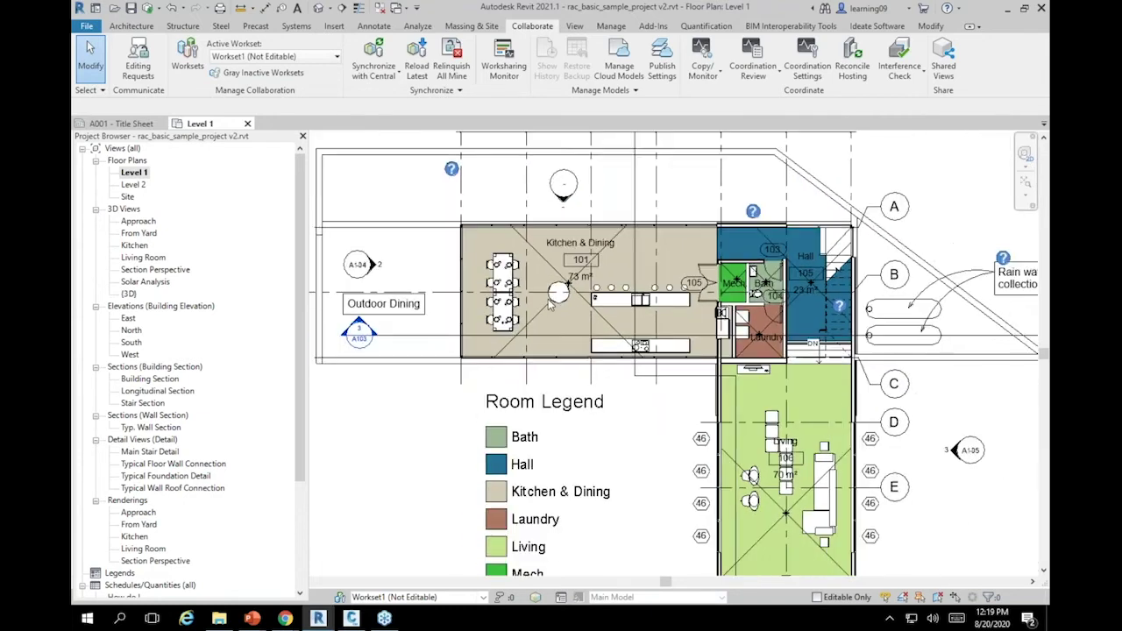
scroll(551, 302, down, 2)
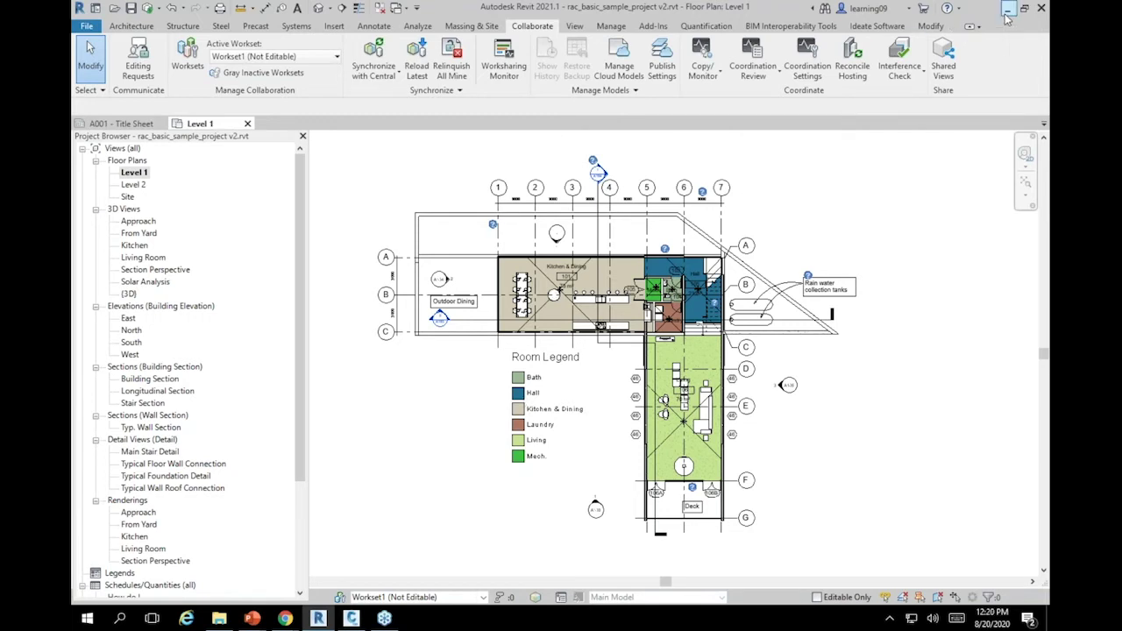
key(alt+Tab)
key(alt+Tab)
key(alt+Tab)
key(alt+Tab)
key(alt+Tab)
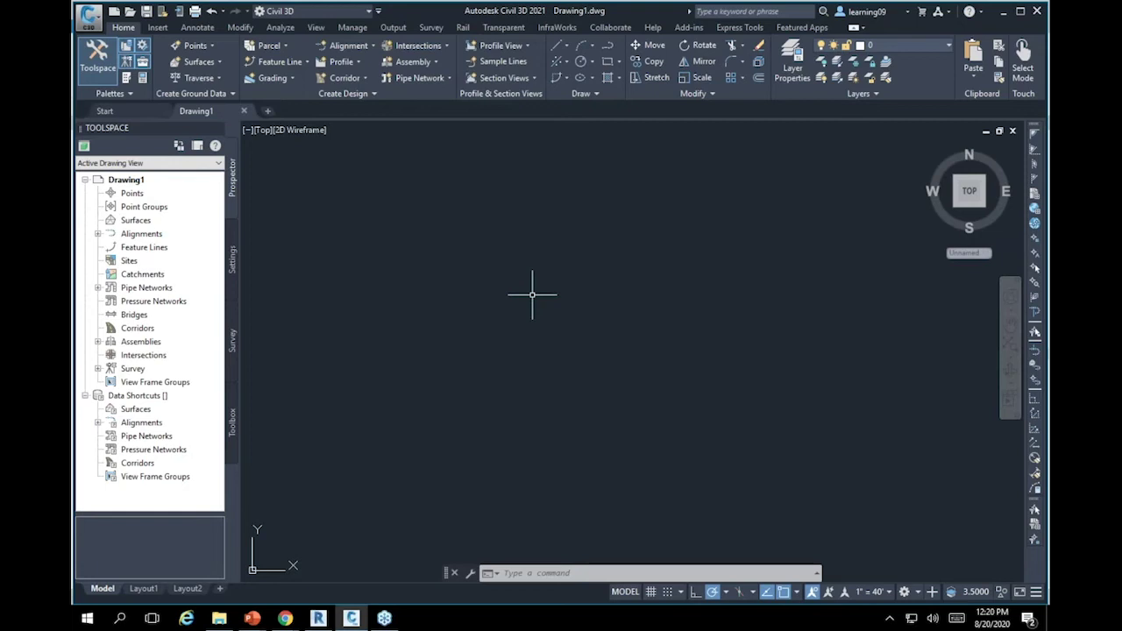
click(139, 109)
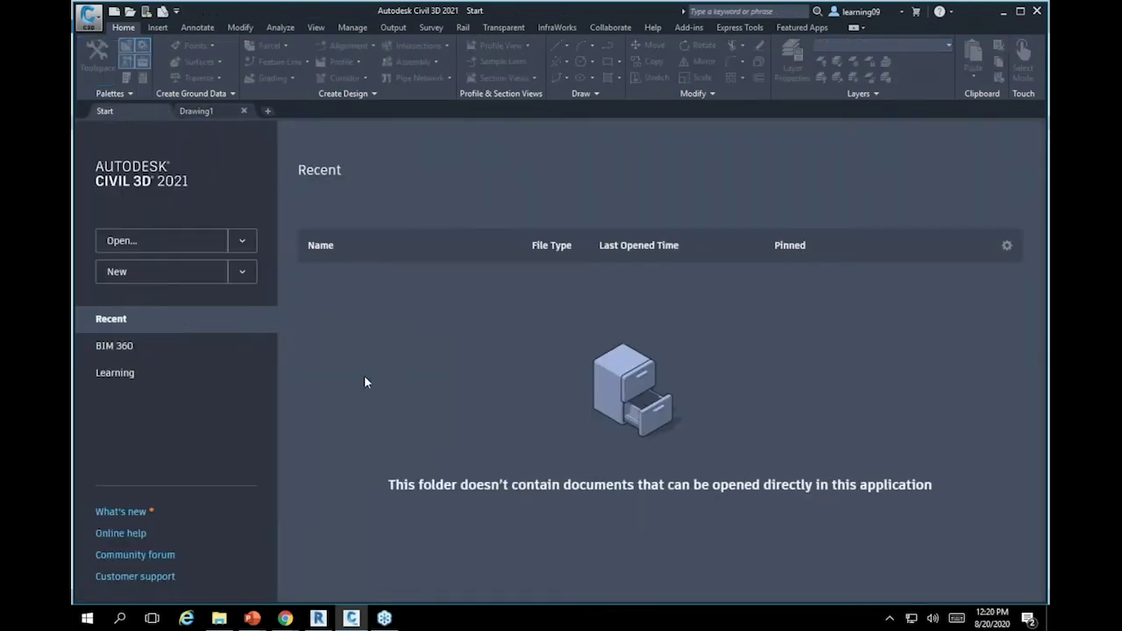
click(128, 349)
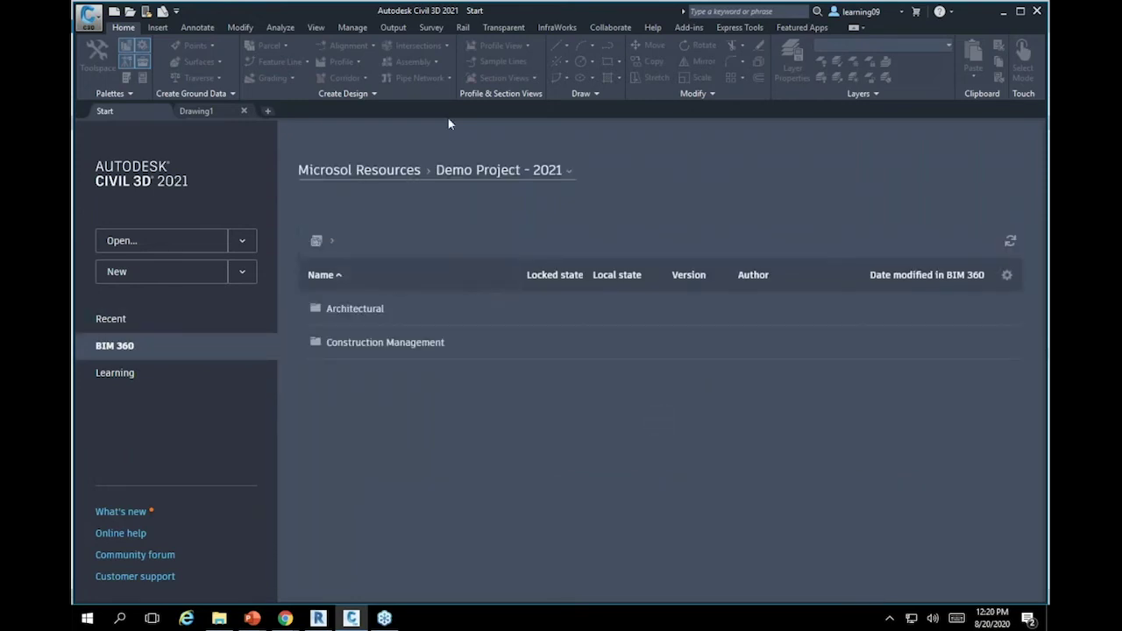
click(356, 308)
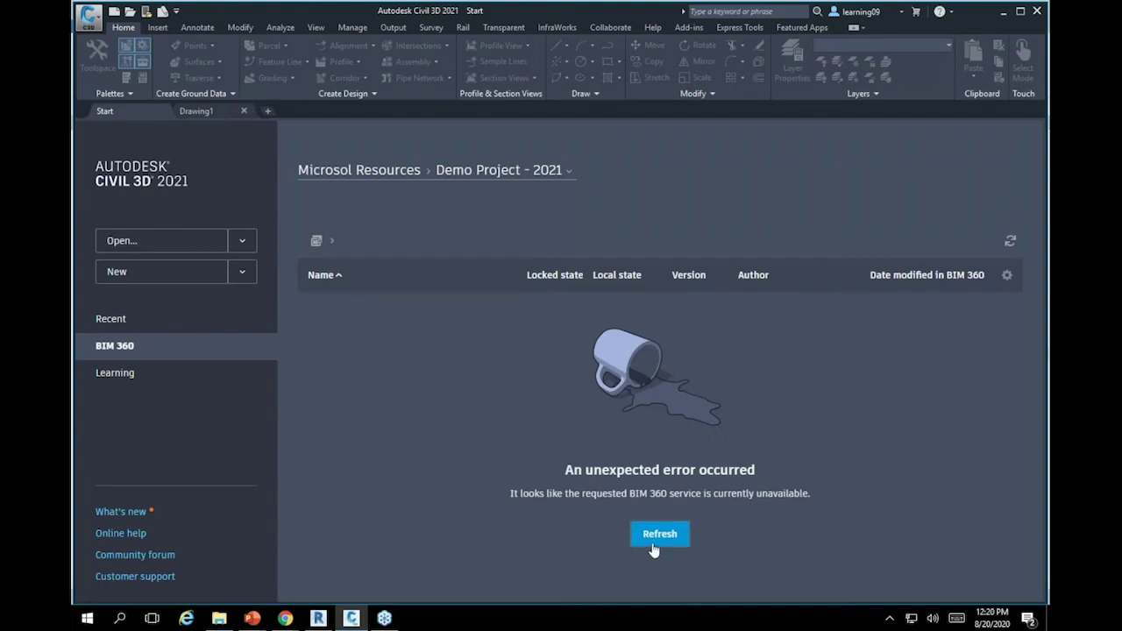
click(659, 535)
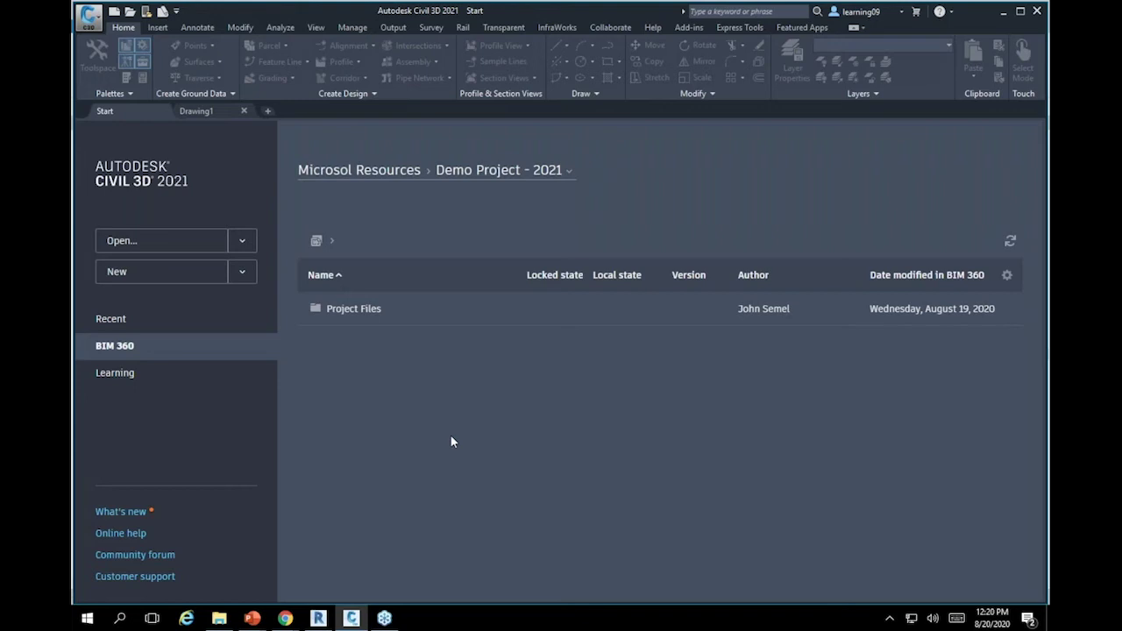
click(210, 113)
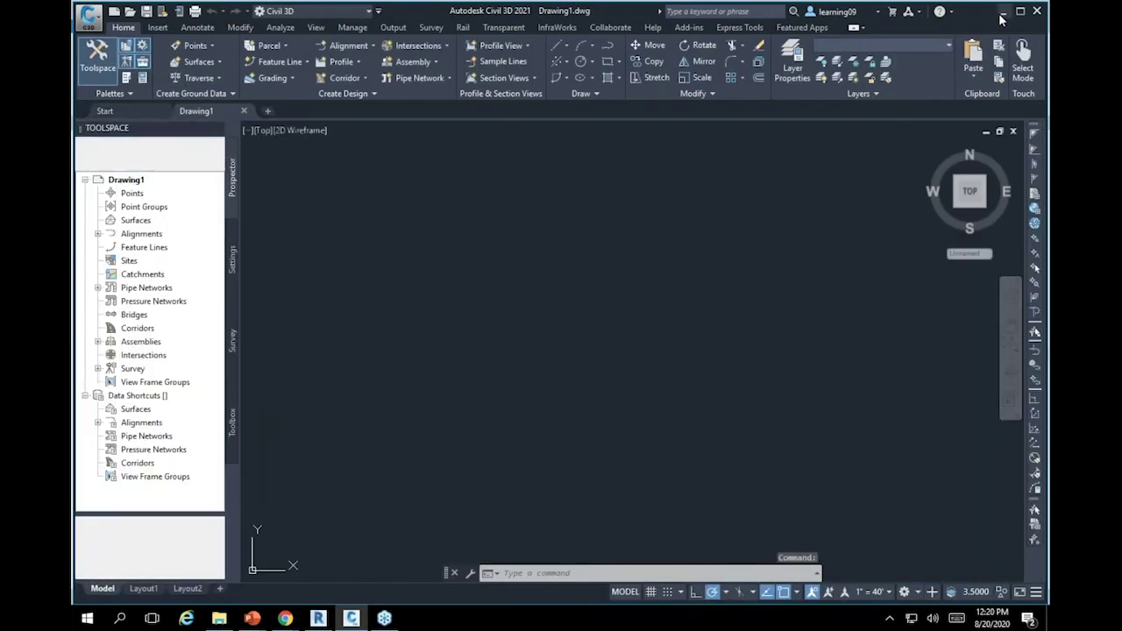
Switch to the BIM 360 Document Management browser window and open the module switcher
key(alt+Tab)
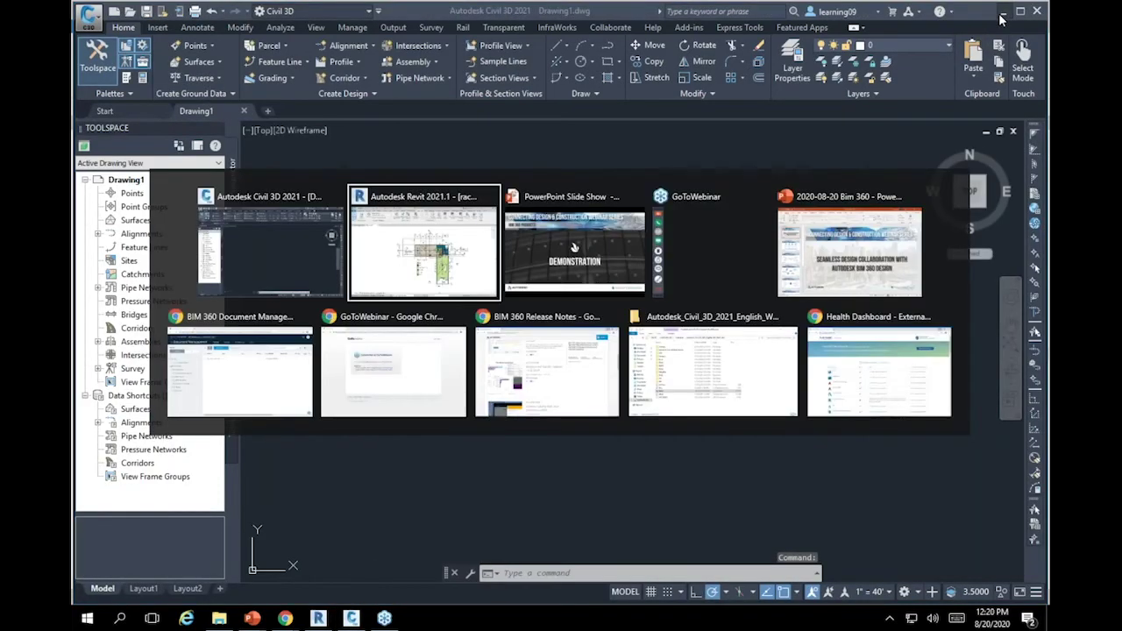
key(alt+Tab)
key(alt+Tab)
key(alt+Tab)
key(alt+Tab)
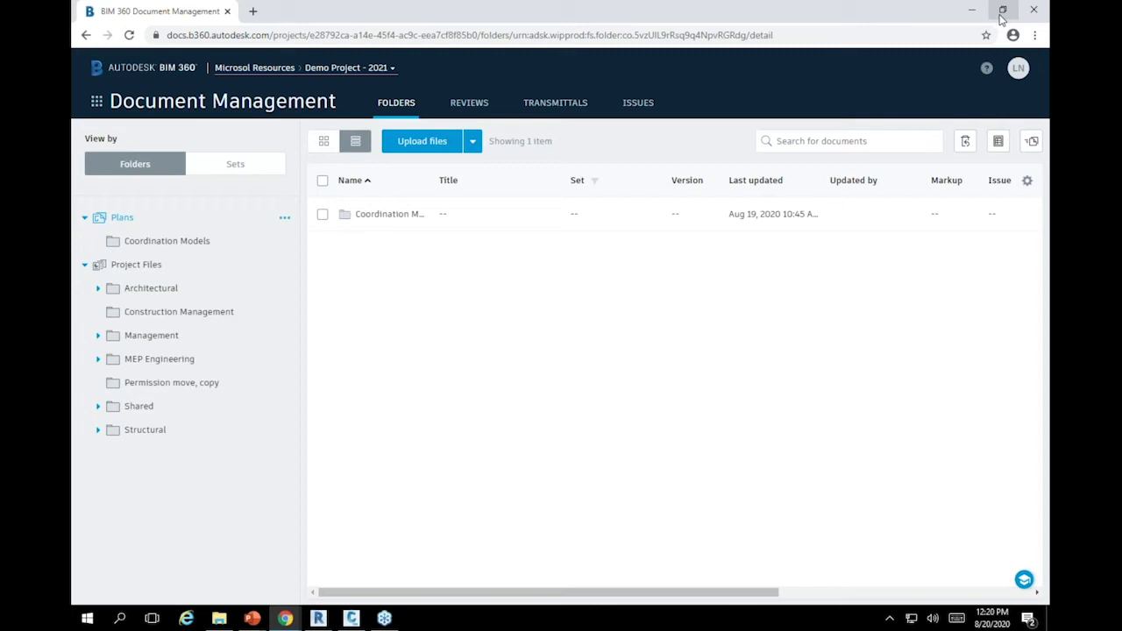
click(97, 103)
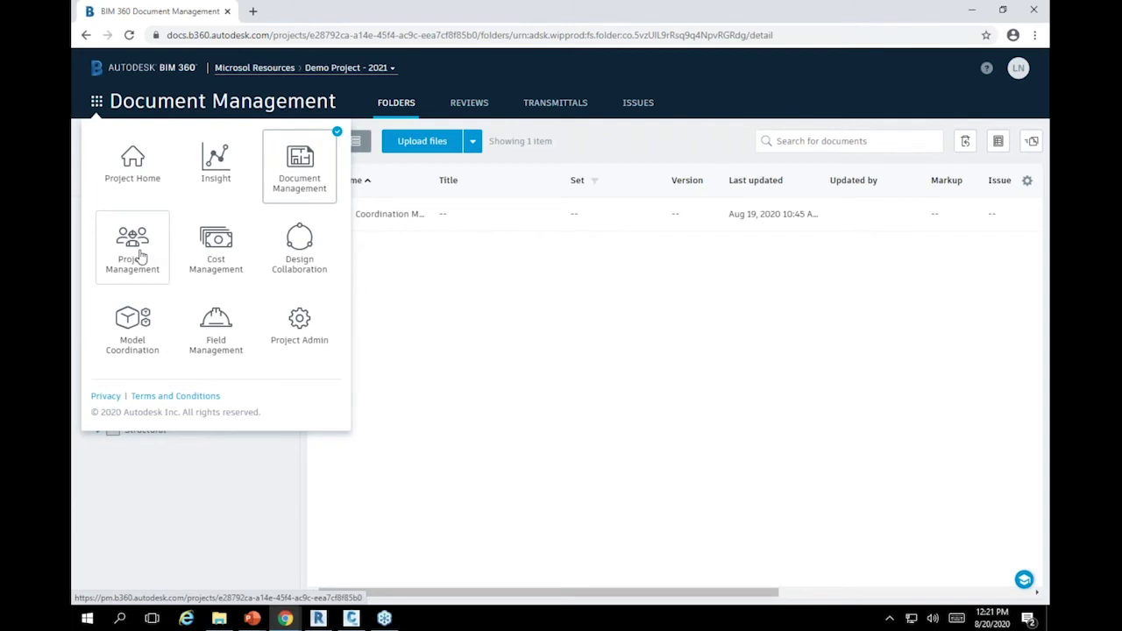
Close the module list and expand the Architectural folder in the tree
click(487, 343)
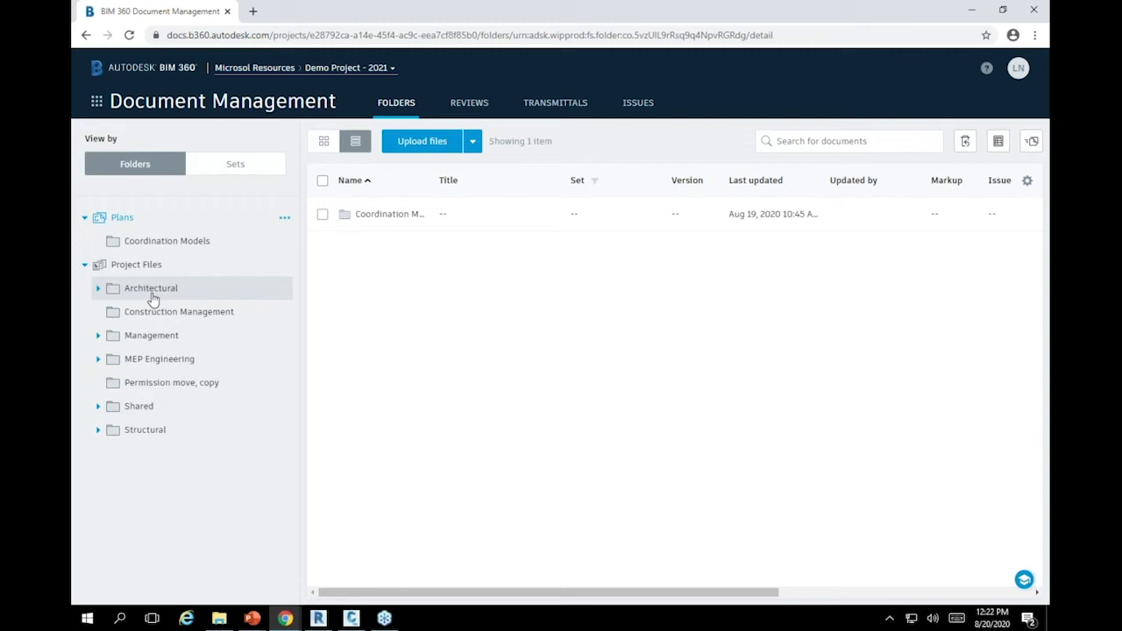
click(99, 292)
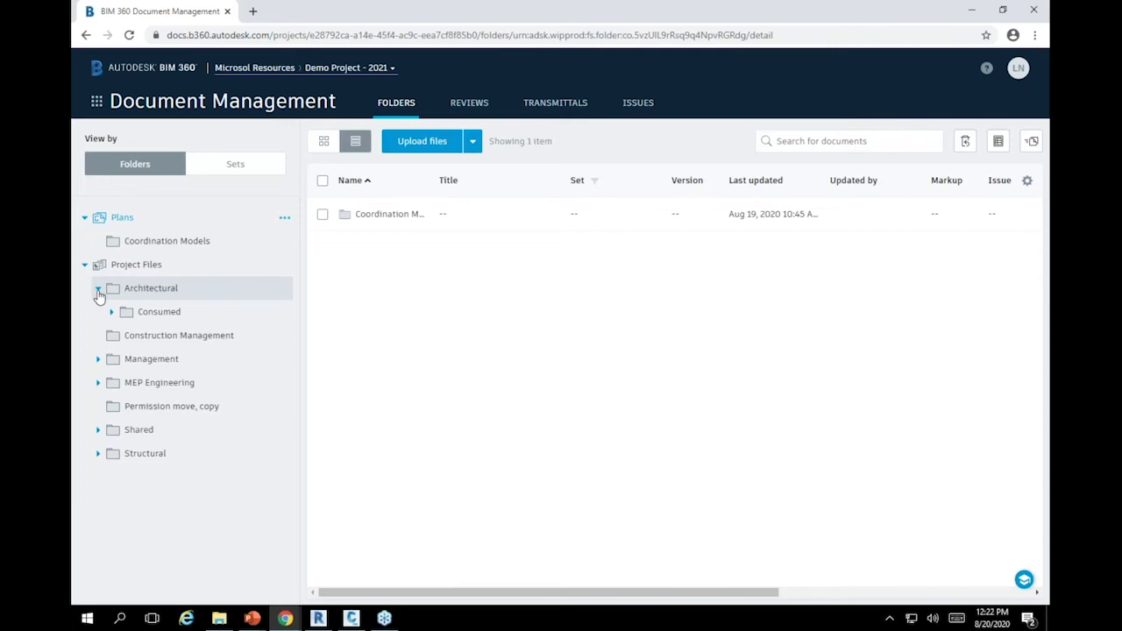
Show the Architectural folder's contents: Consumed and rac_basic_sample_project v2.rvt at V6
click(98, 291)
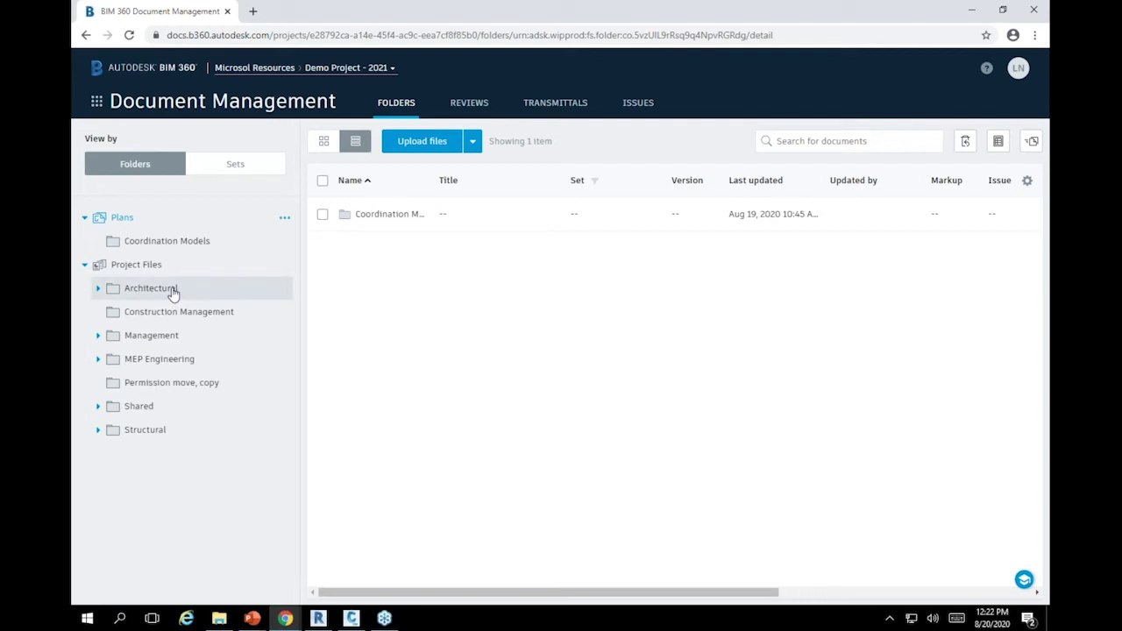
click(99, 288)
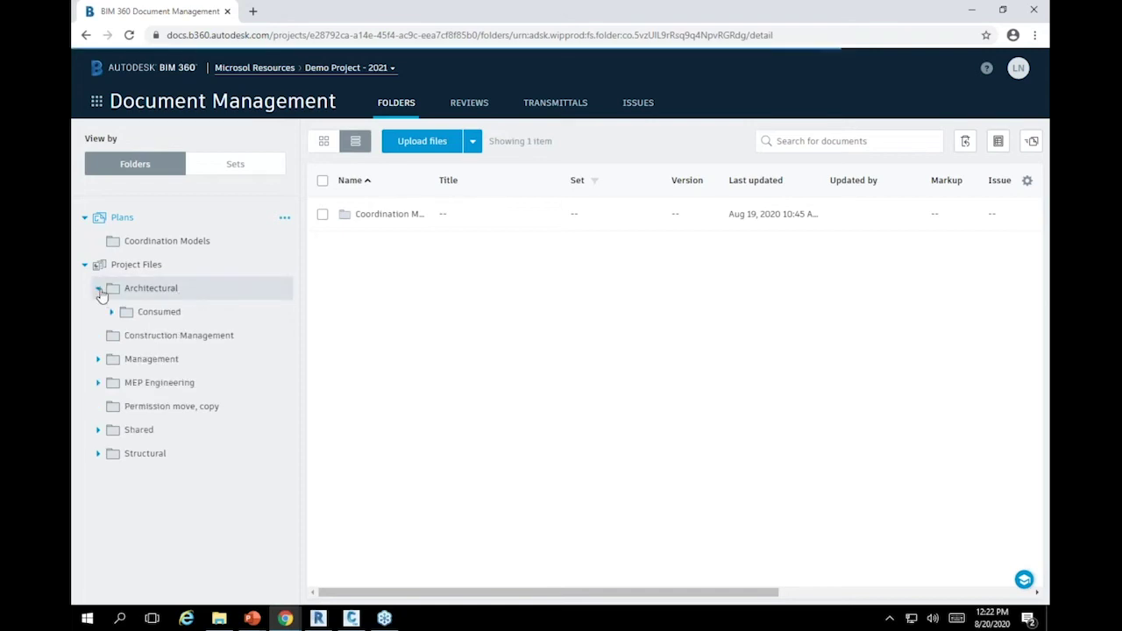
click(158, 295)
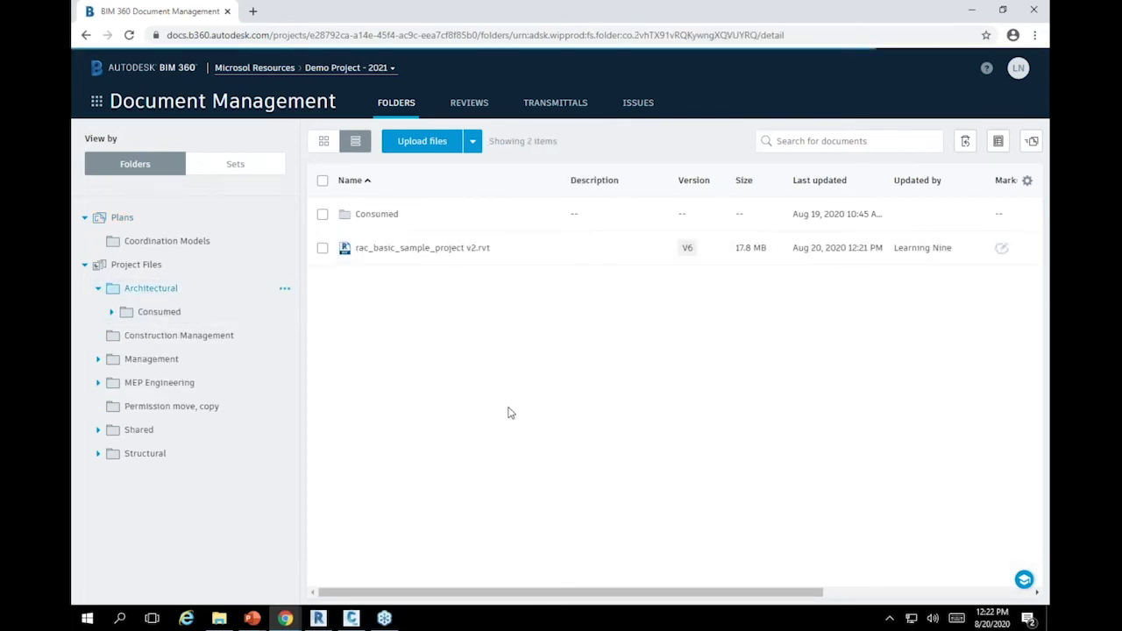
From the V6 version history, choose versions V5 and V4 for comparison
click(687, 250)
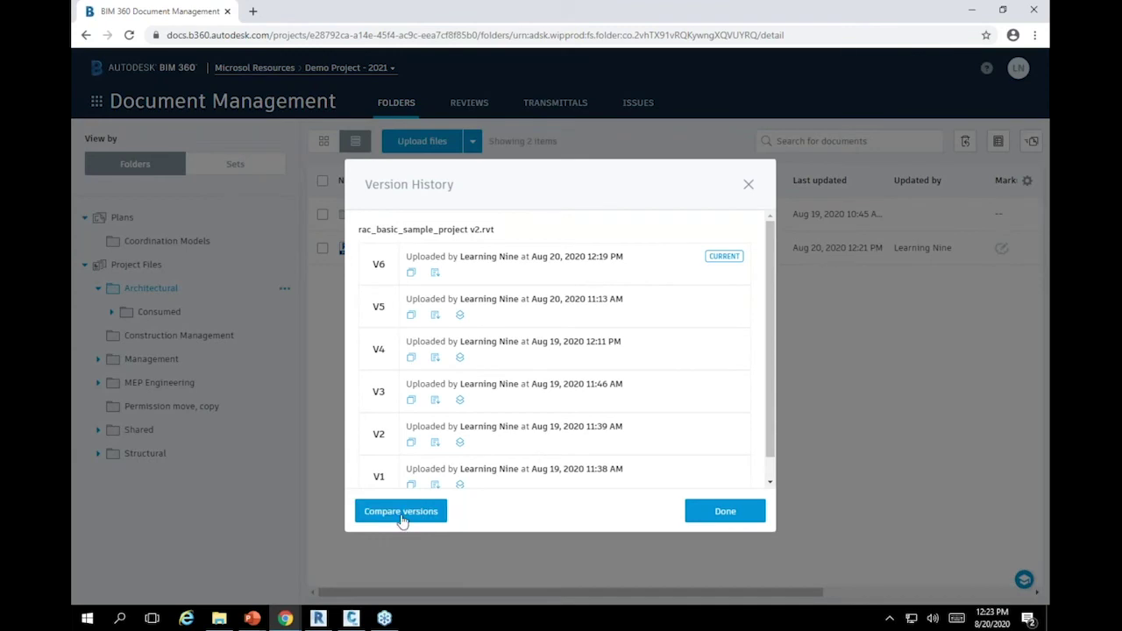
click(402, 514)
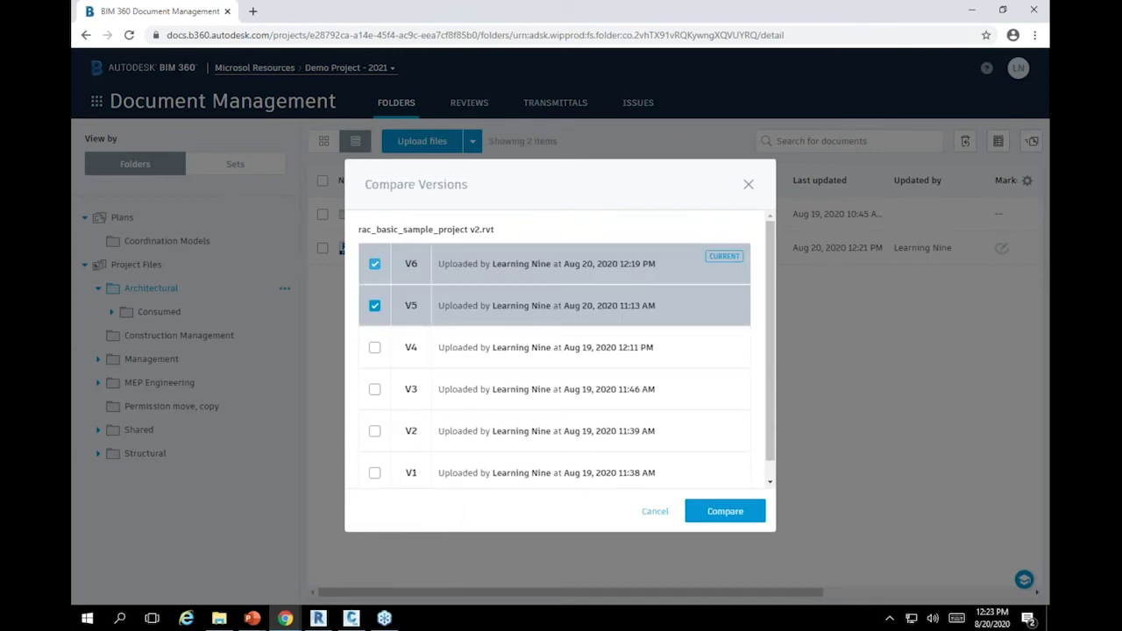
click(375, 264)
click(374, 348)
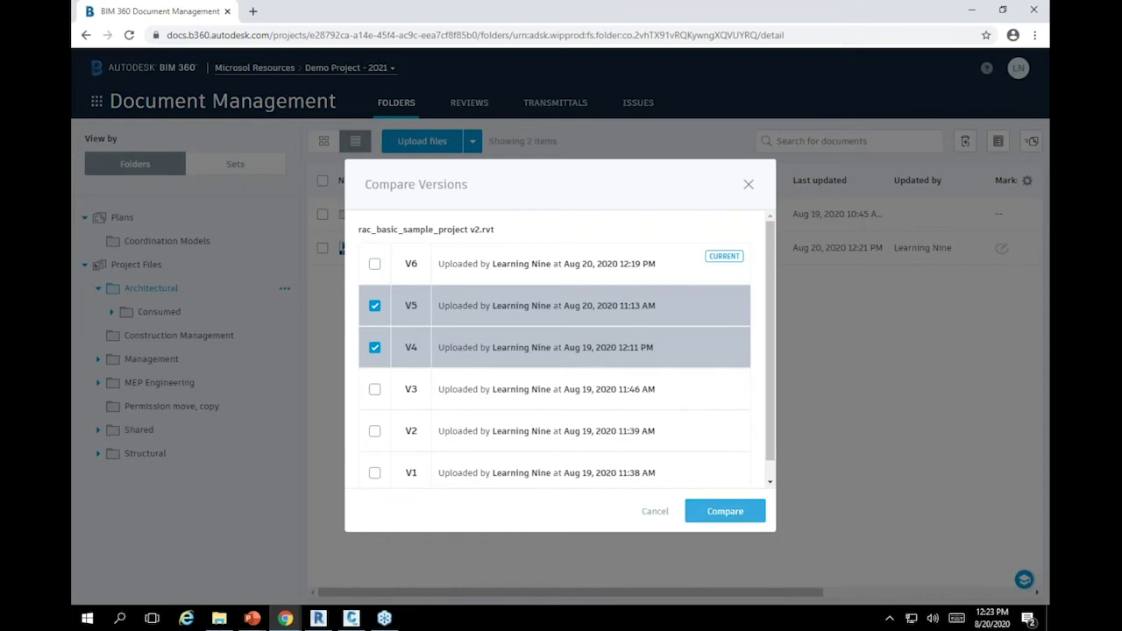
click(727, 514)
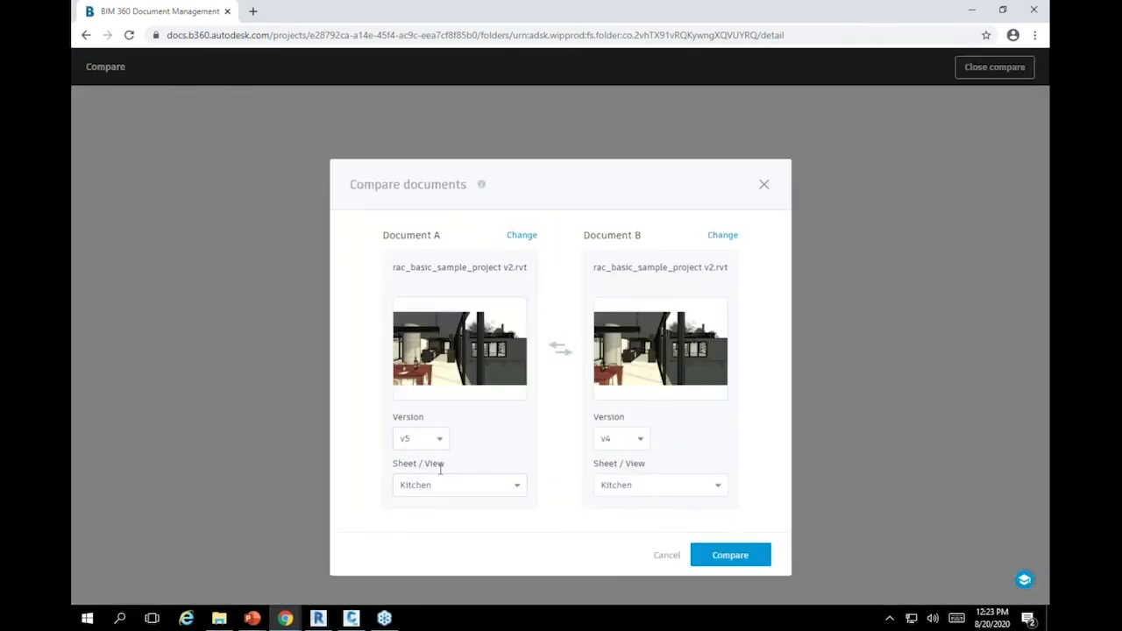
Set both documents to the Level 1 view and run the comparison
click(447, 487)
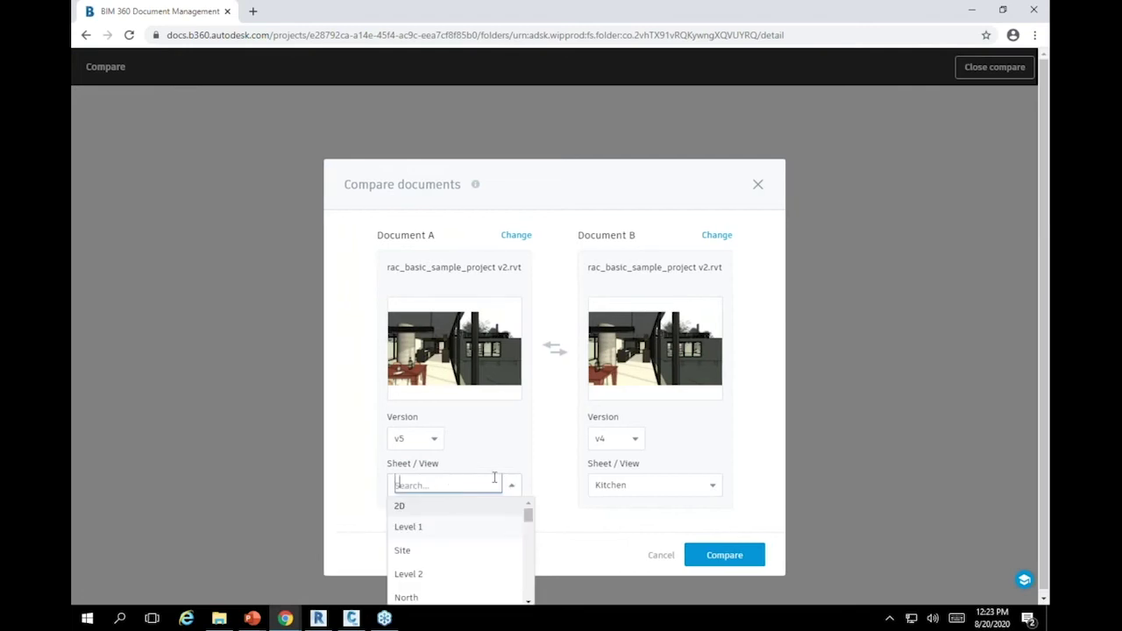
click(443, 527)
click(659, 508)
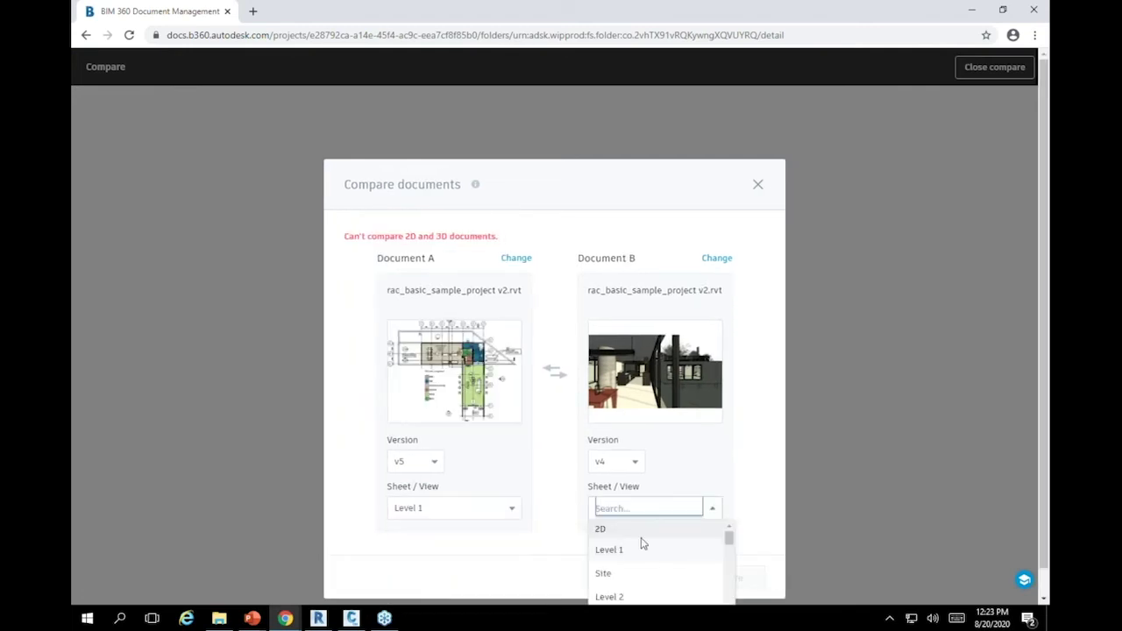
click(641, 549)
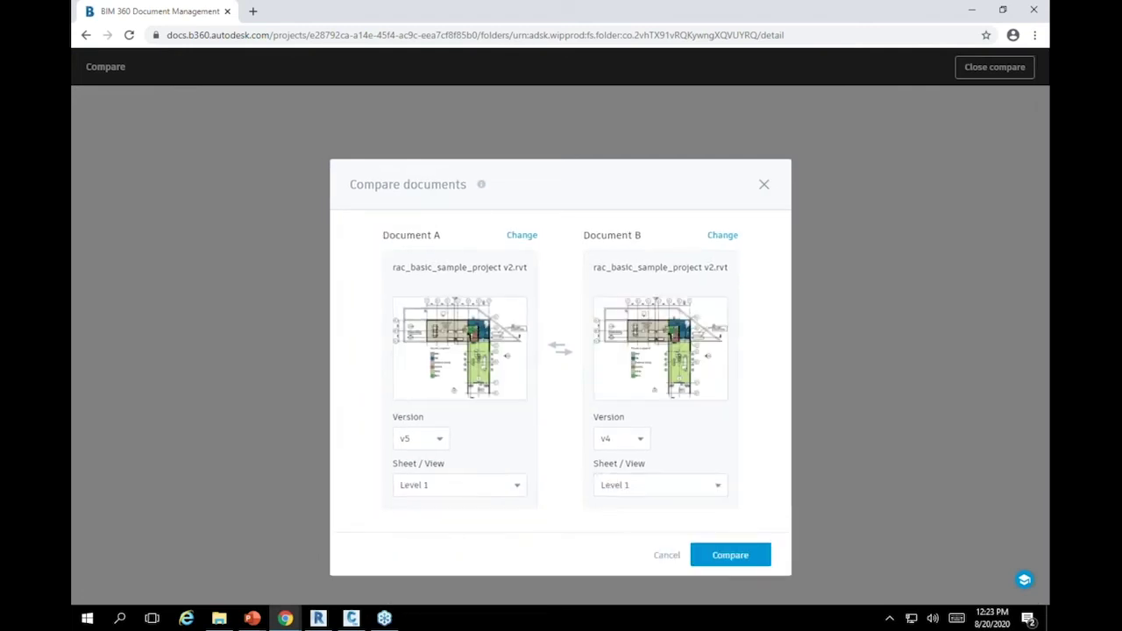
click(732, 556)
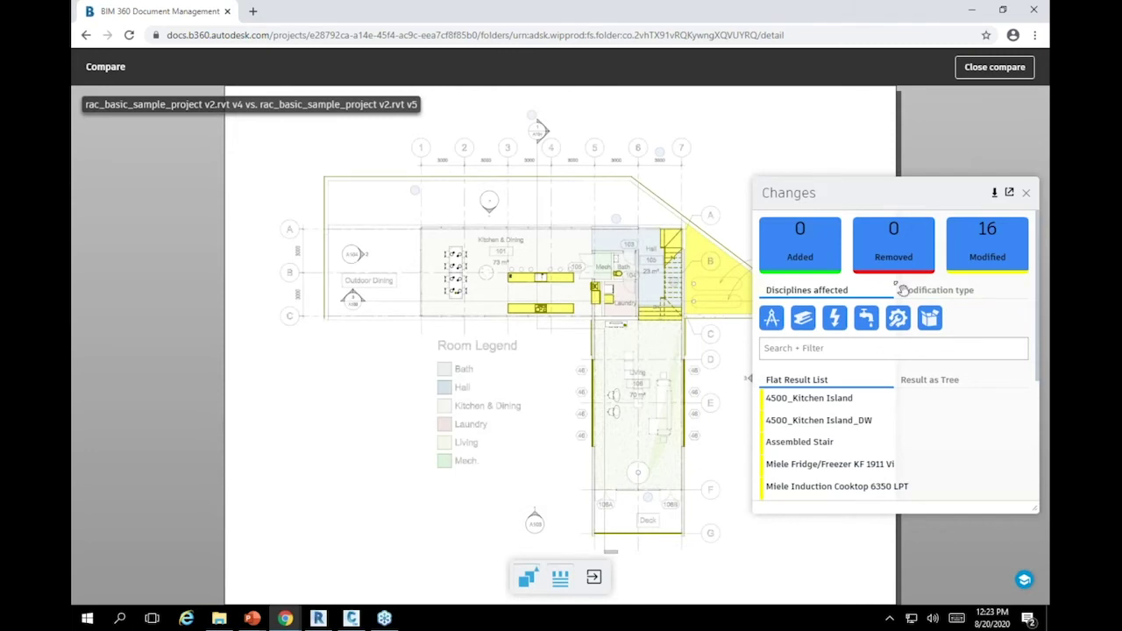
Toggle the 16 modified elements off and on, then zoom and pan to the 4500_Kitchen Island change
drag(954, 195, 827, 168)
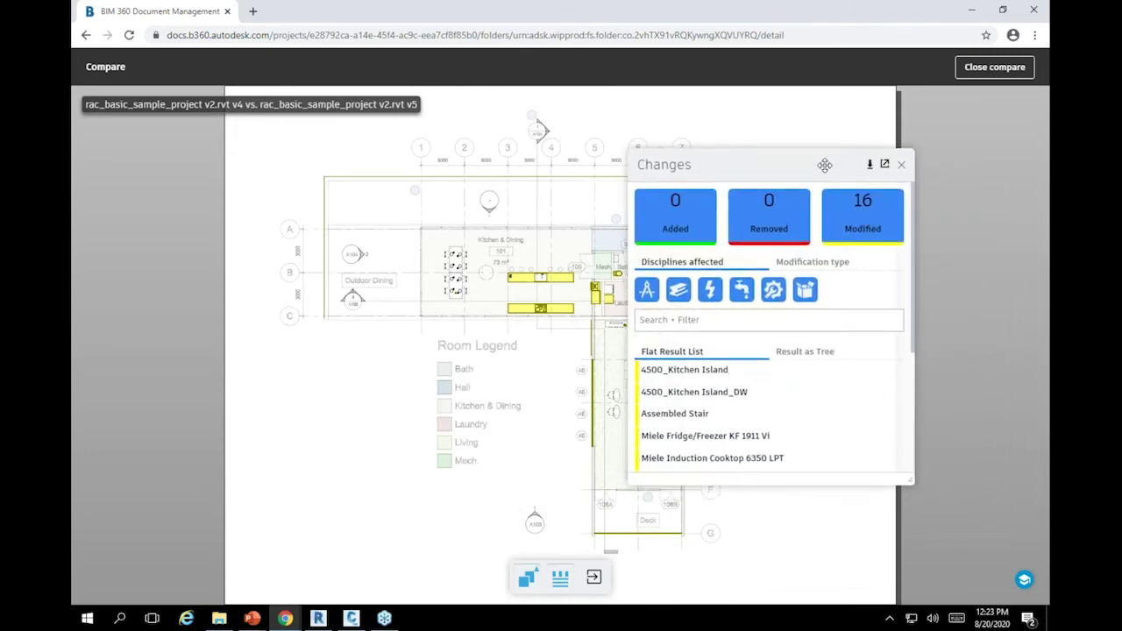
click(864, 221)
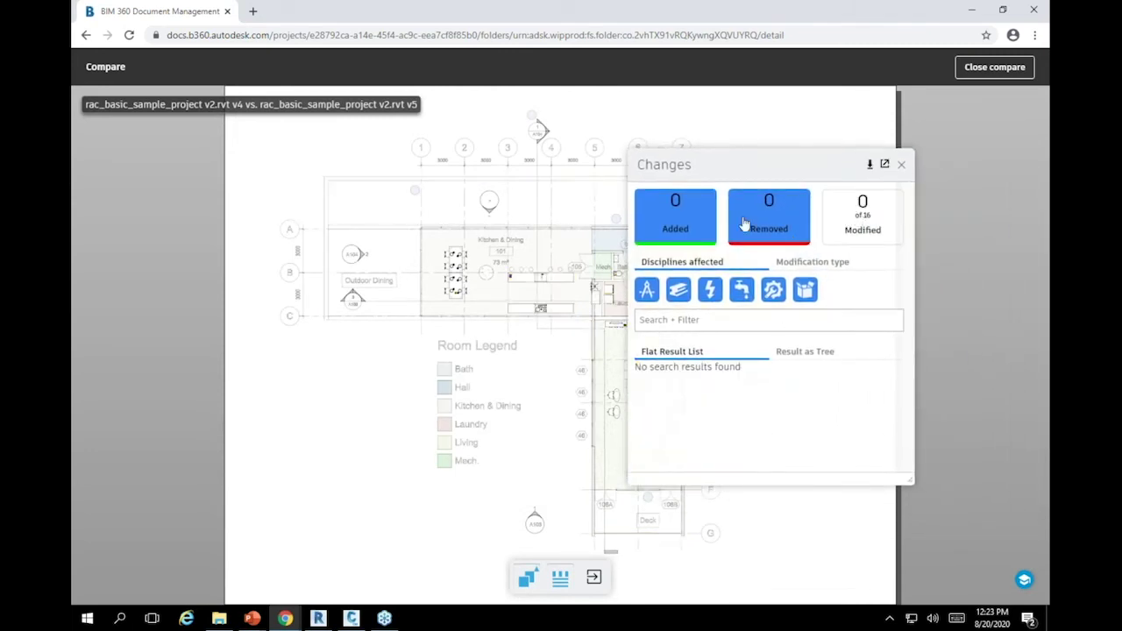
click(868, 220)
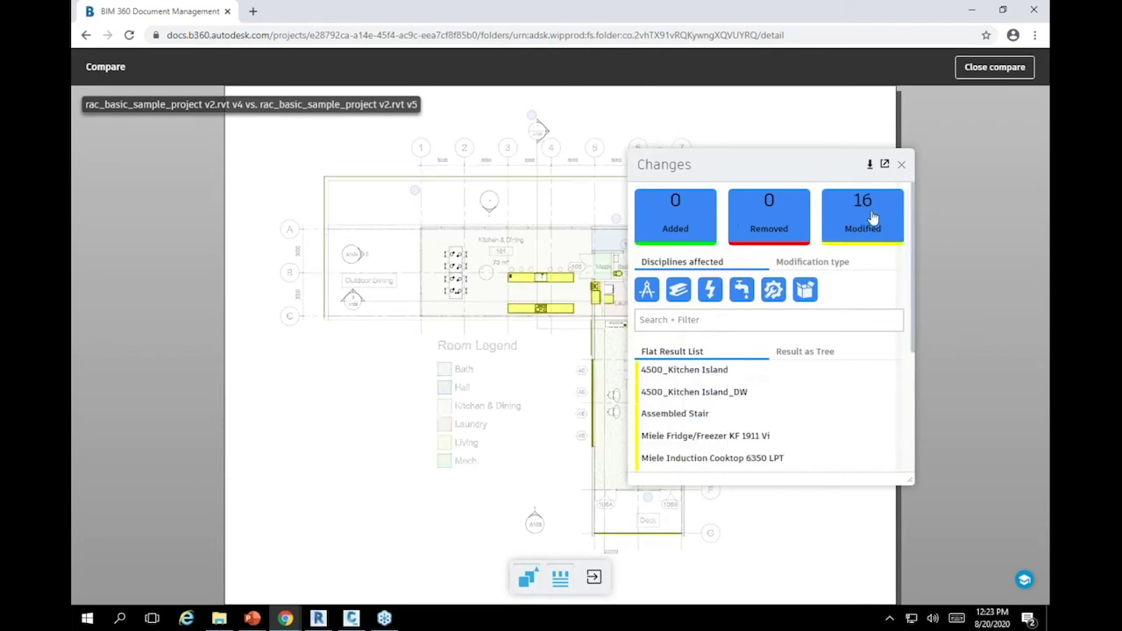
click(723, 371)
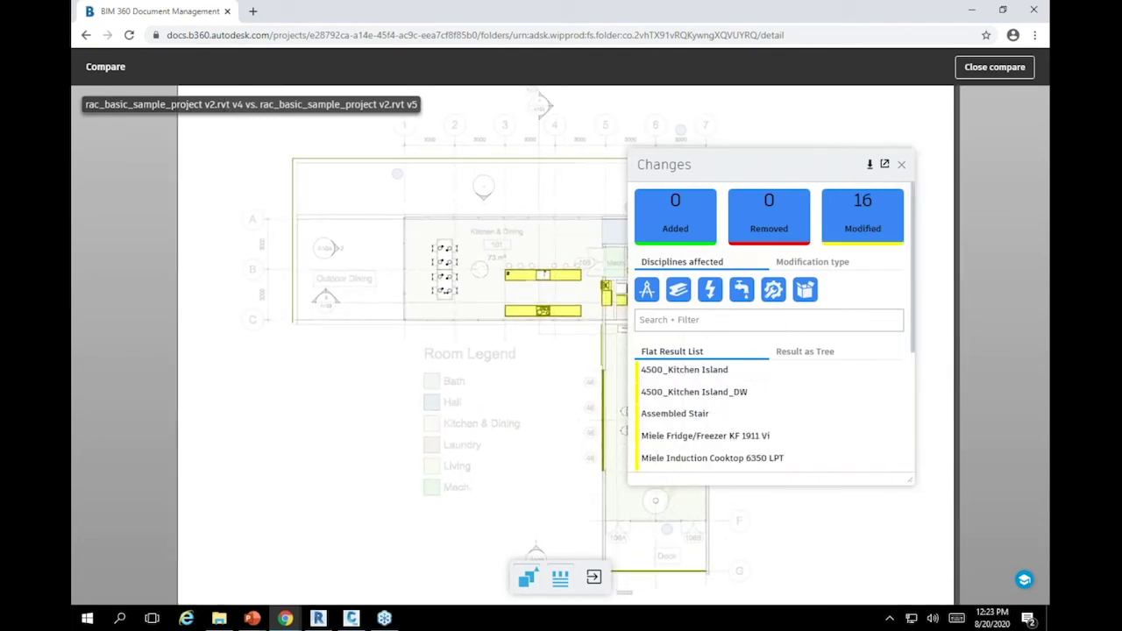
drag(700, 162, 822, 158)
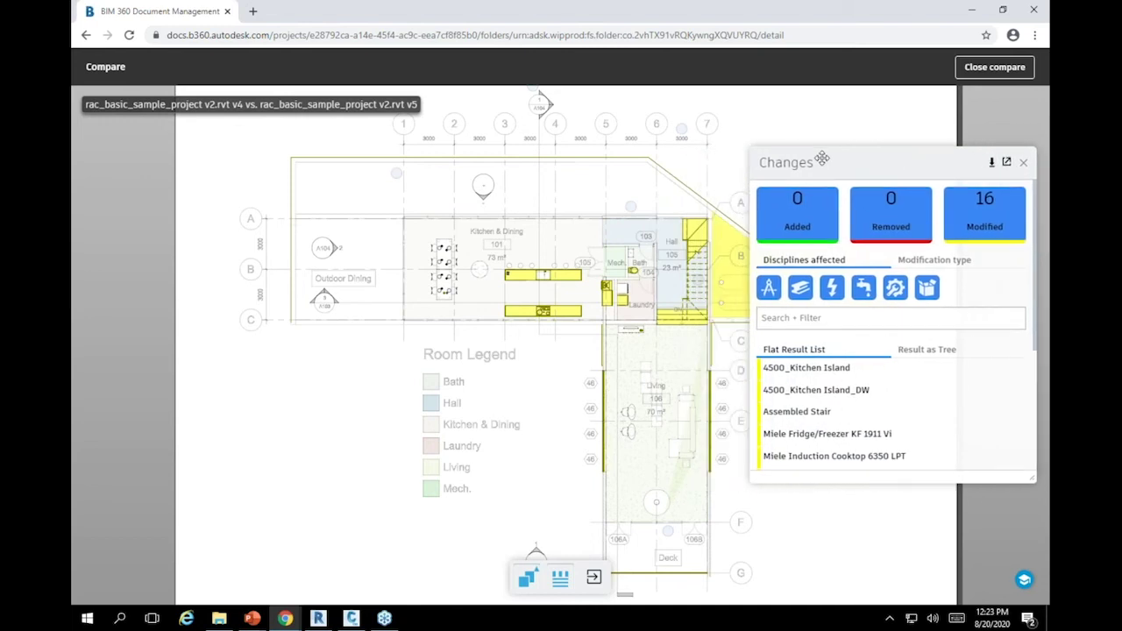
scroll(559, 284, up, 1)
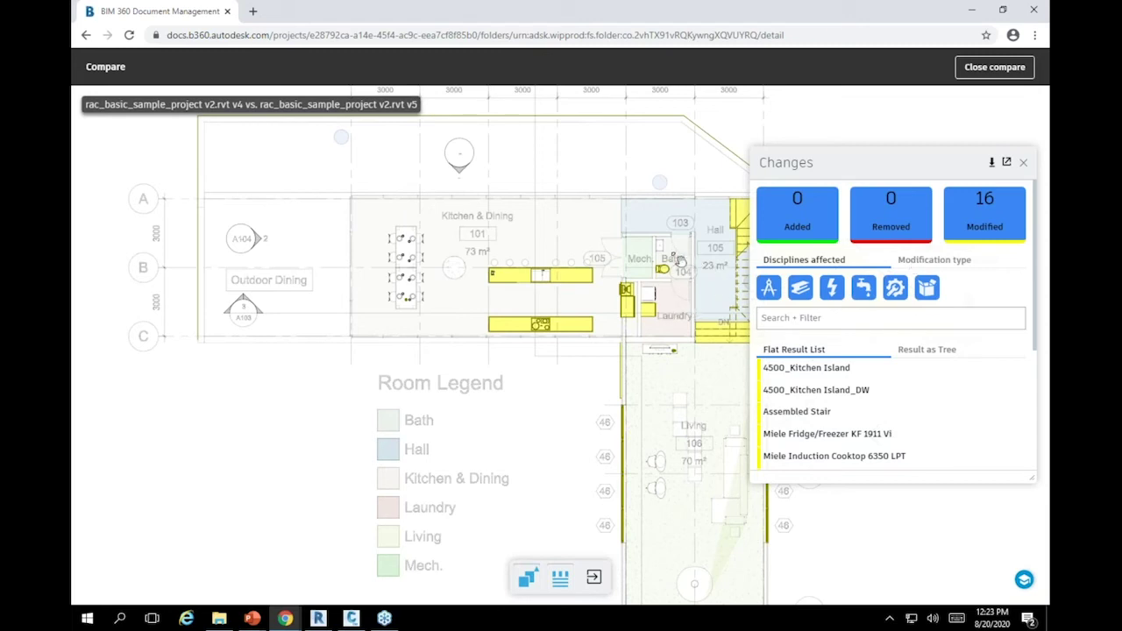
drag(633, 244, 483, 222)
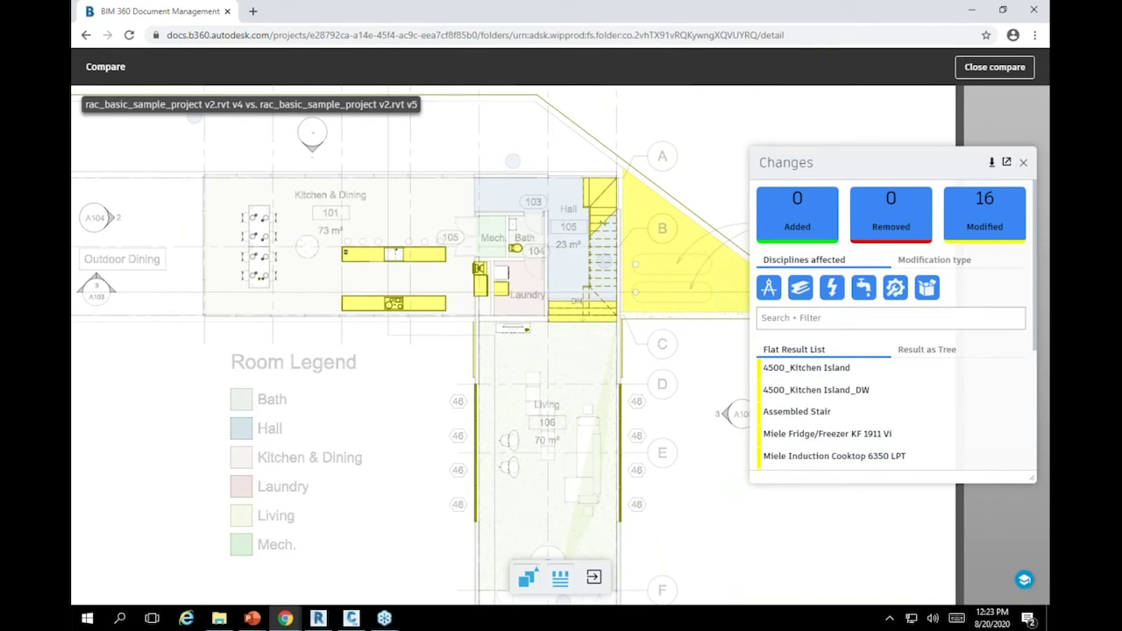
Exit the v4/v5 comparison, go to Design Collaboration and expand the Architectural team's timeline
click(1023, 163)
click(993, 69)
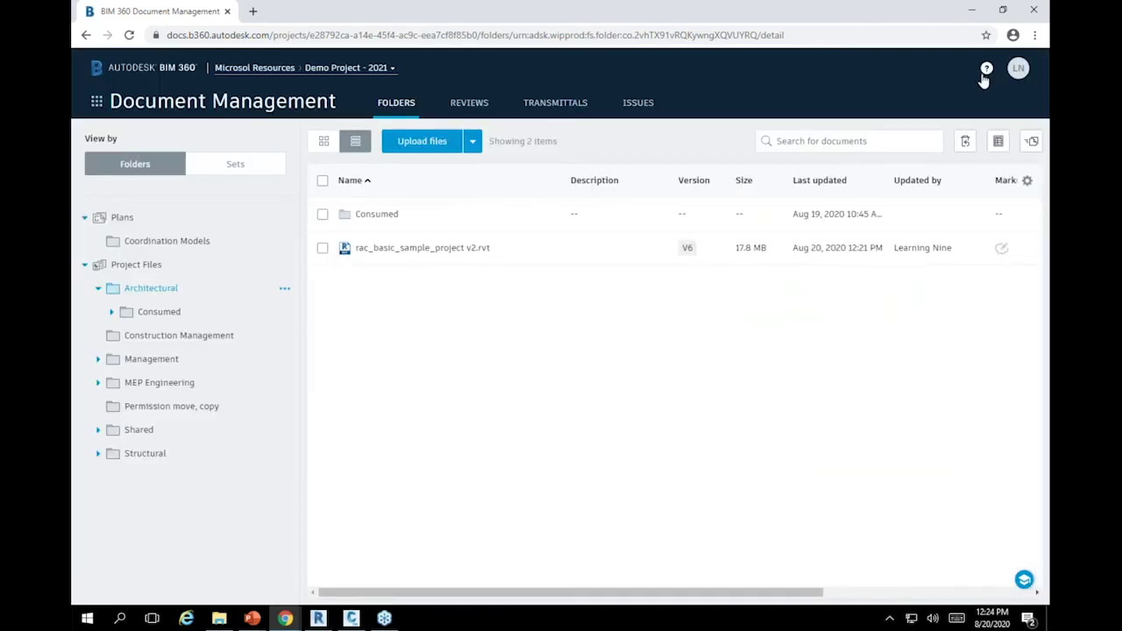
click(97, 102)
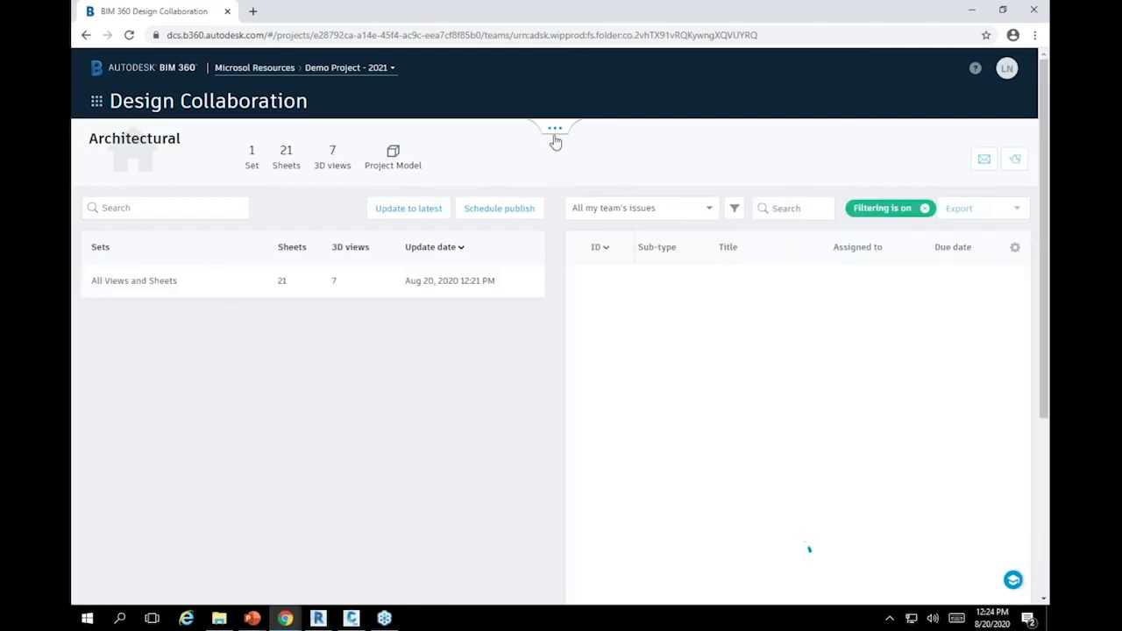
click(555, 132)
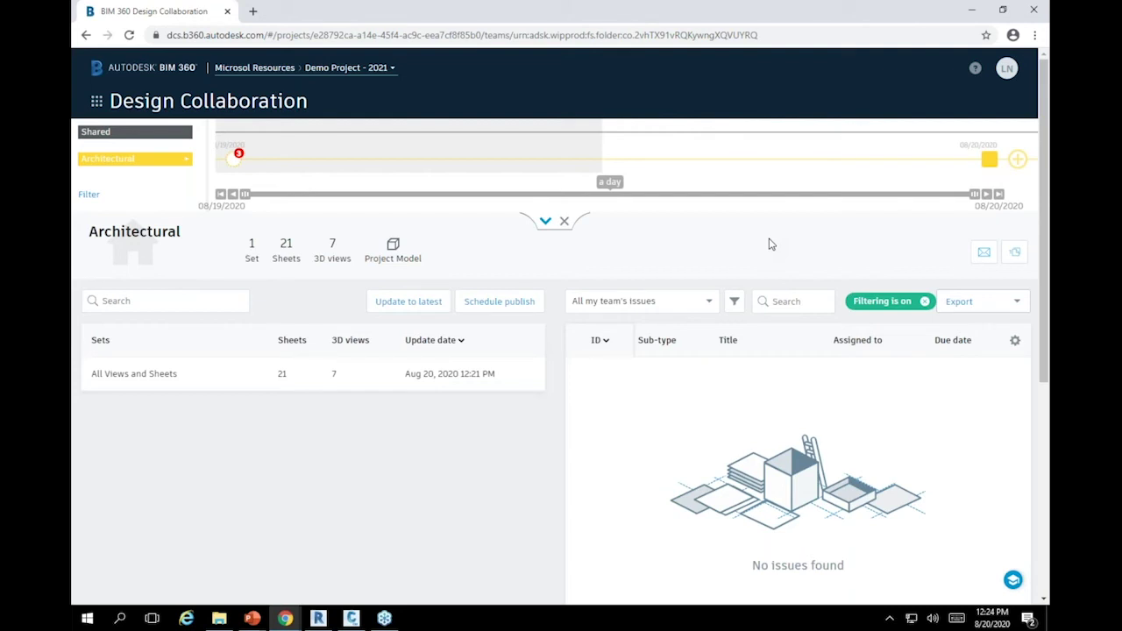
In the Architectural folder, review the V6 version history of rac_basic_sample_project v2.rvt
click(98, 107)
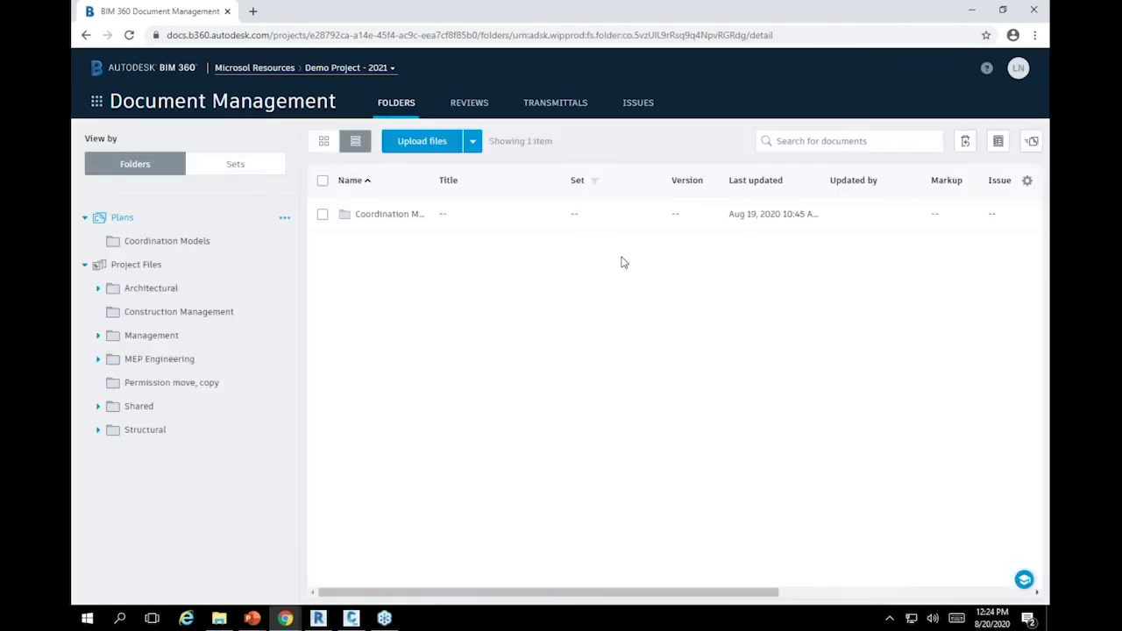
click(158, 291)
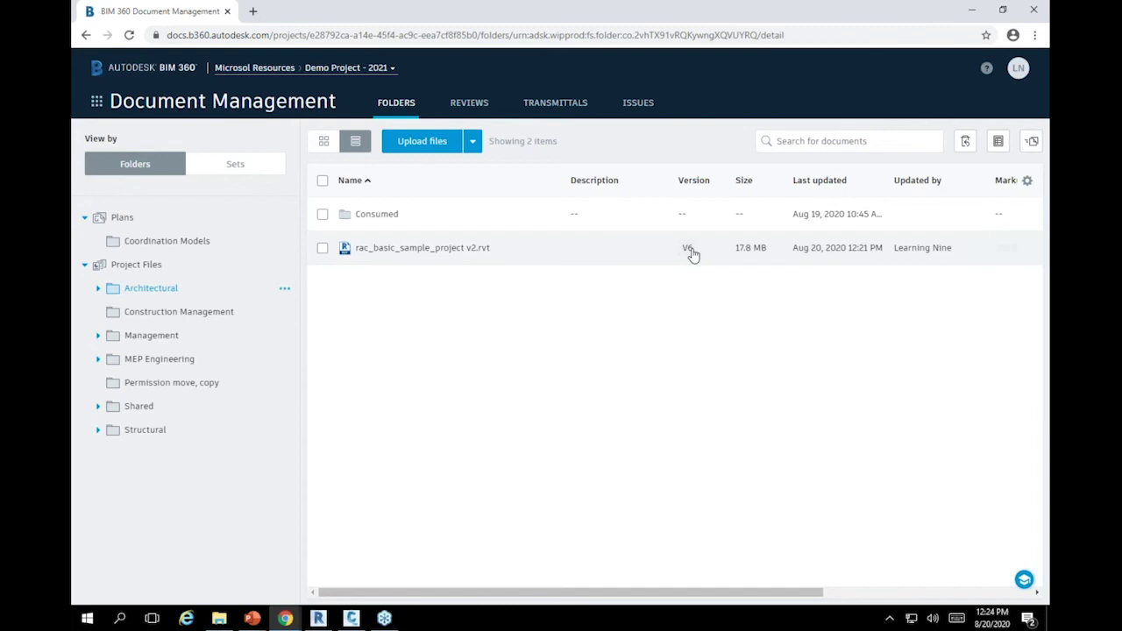
click(688, 249)
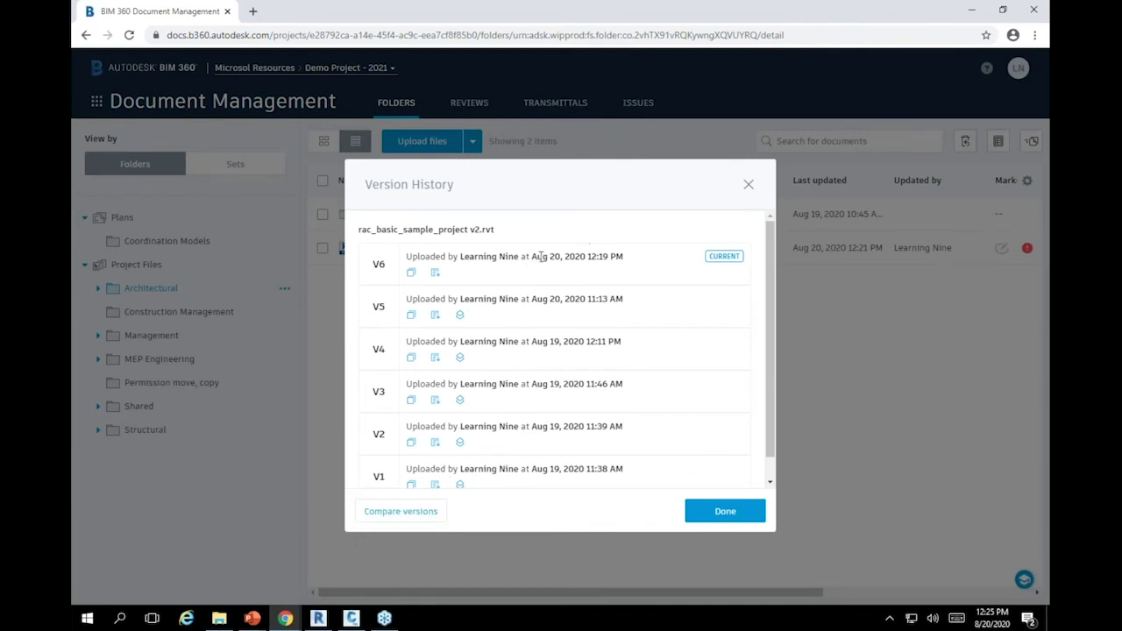
drag(532, 256, 619, 256)
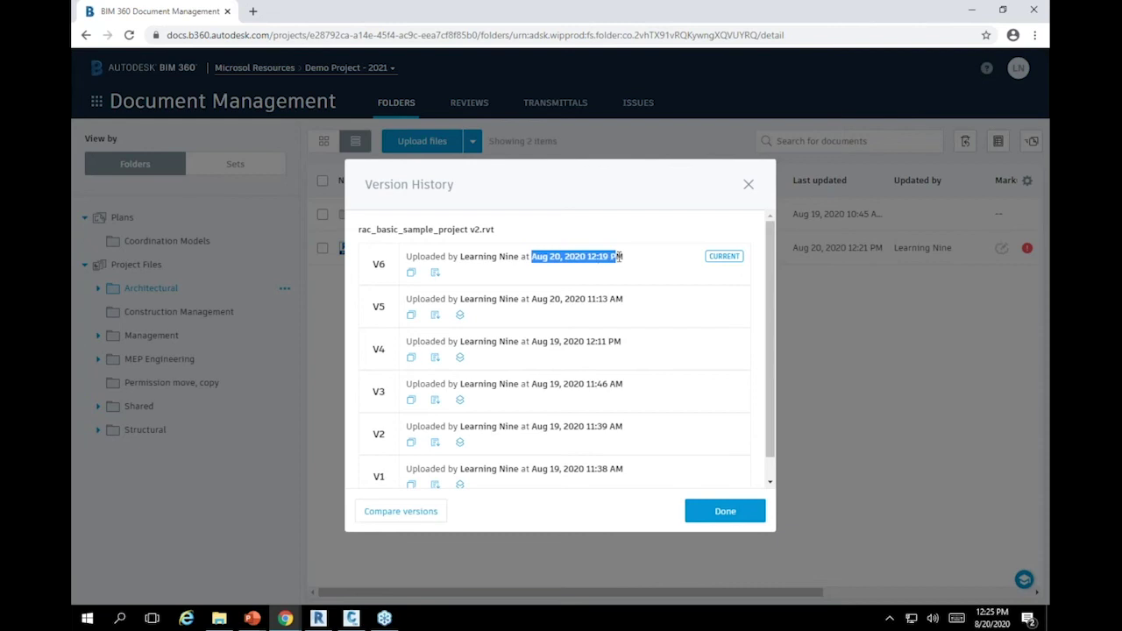
click(749, 184)
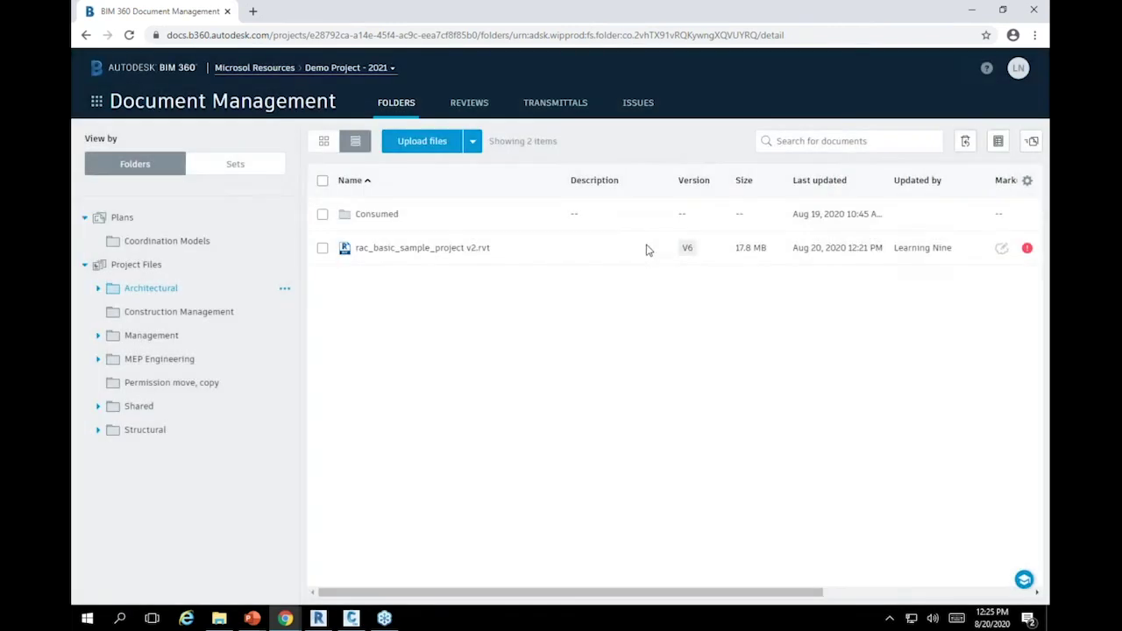
click(99, 105)
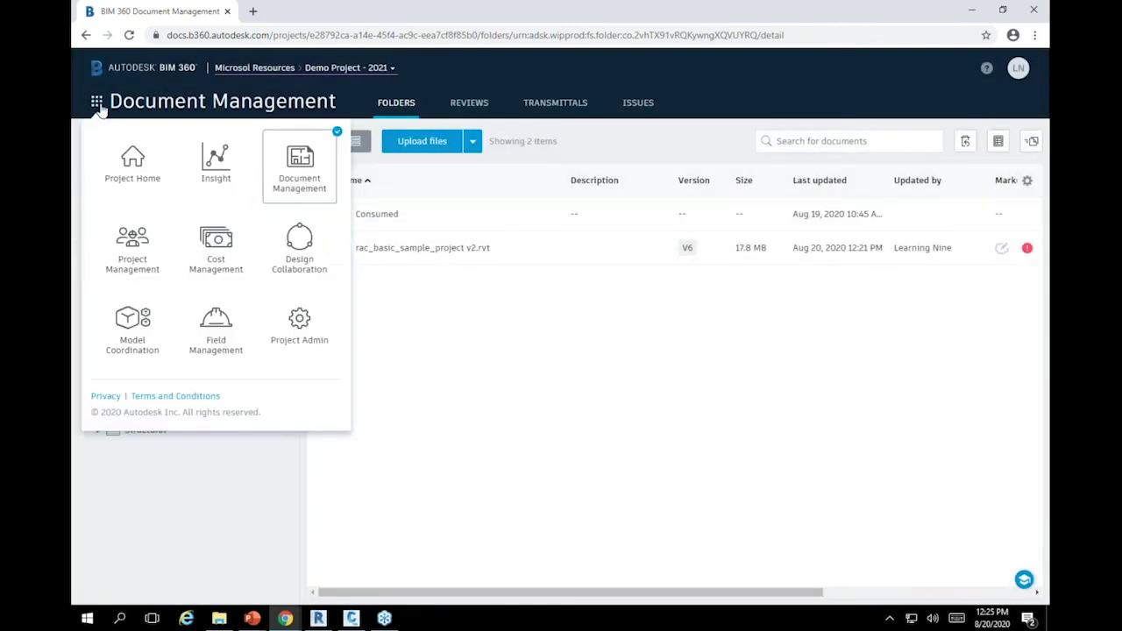
In Design Collaboration, expand the timeline and narrow it to 15 minutes on 08/19/2020
click(302, 238)
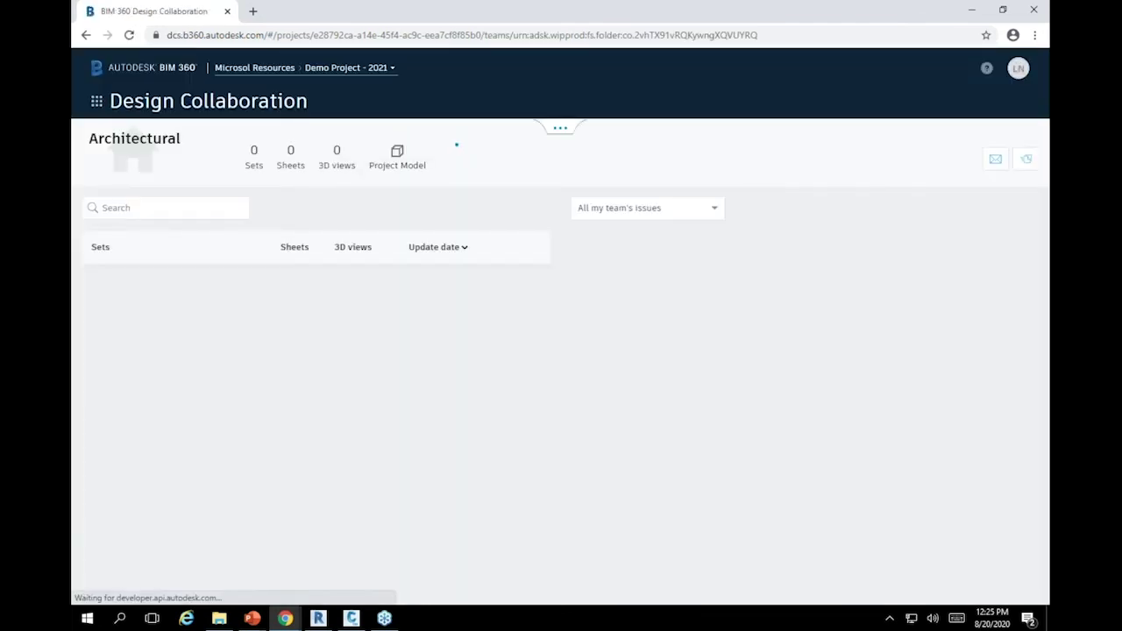
click(561, 134)
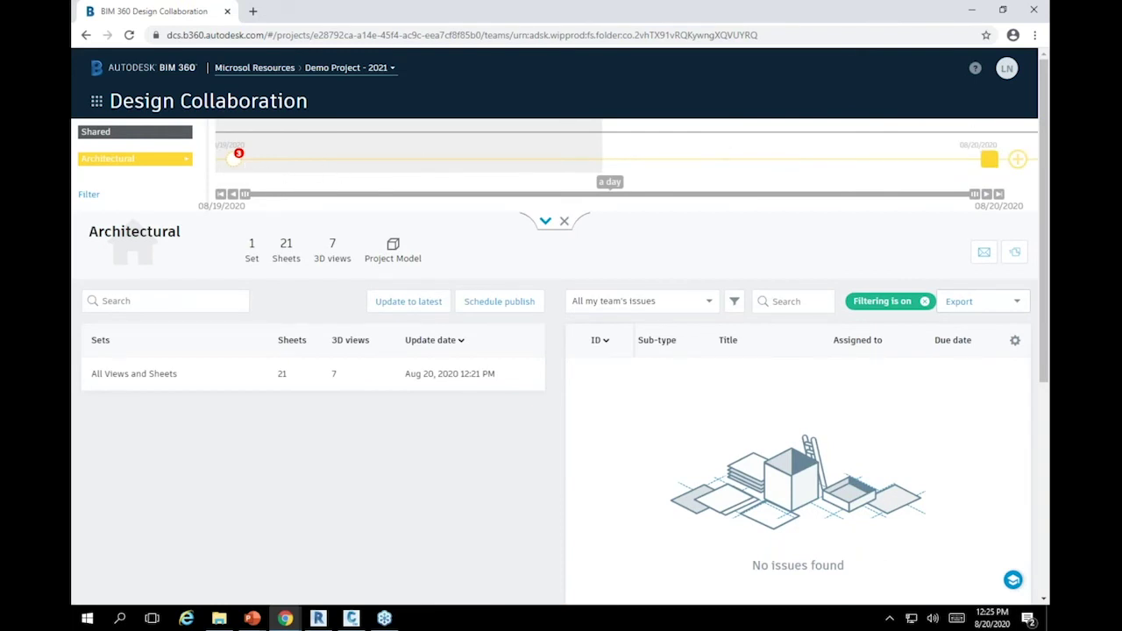
mouse_move(993, 163)
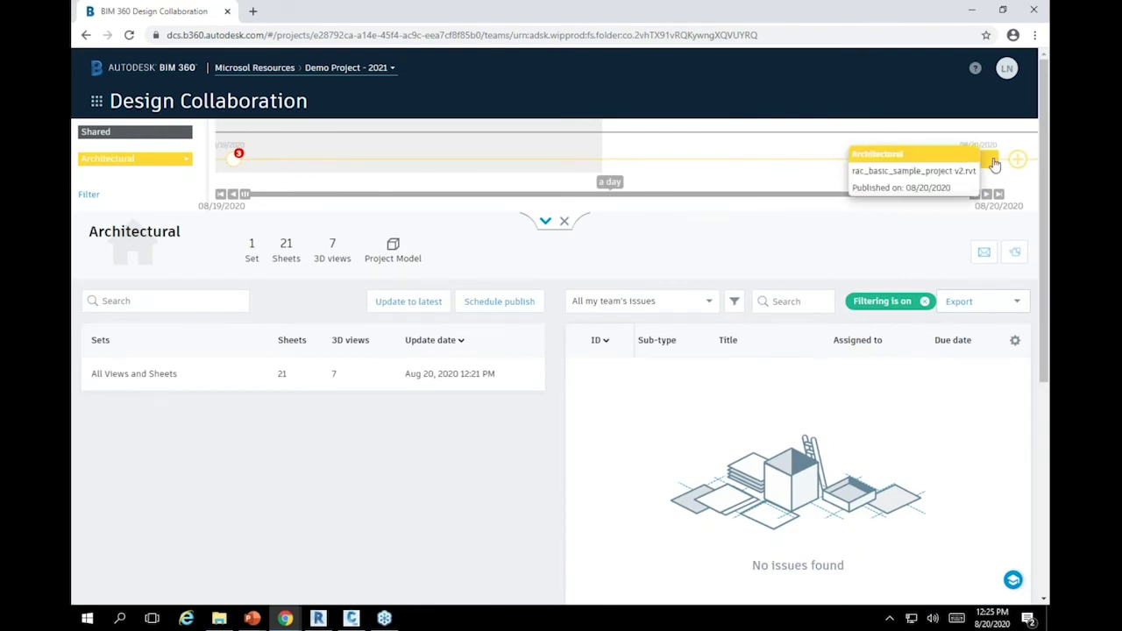
drag(974, 194, 256, 194)
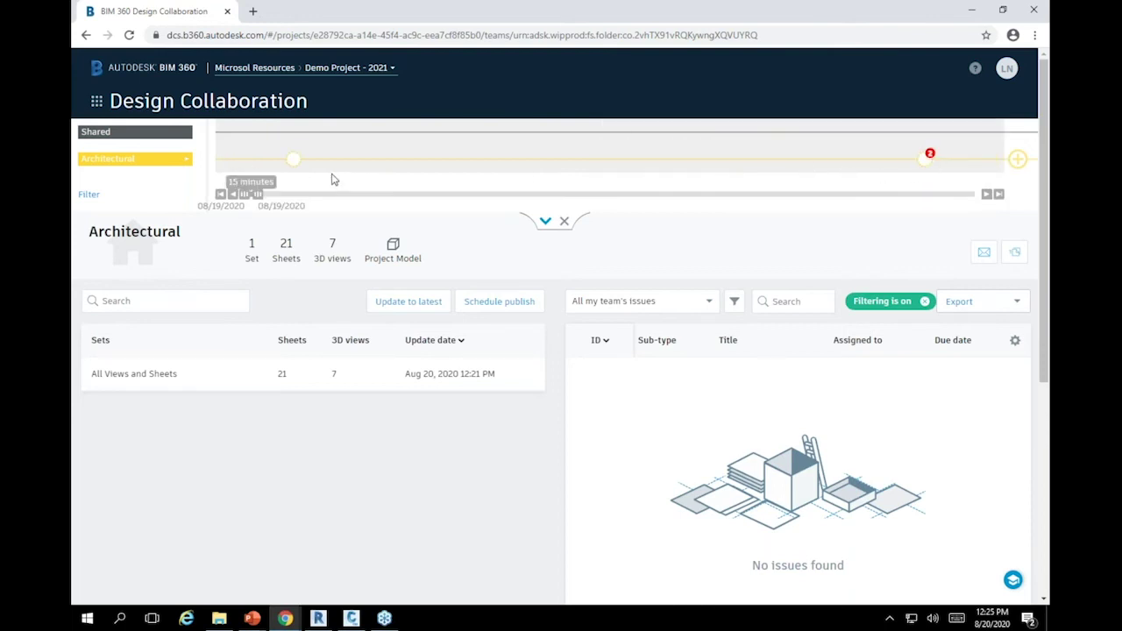
Inspect the details of the Architectural (1) and (2) packages on the timeline
click(294, 159)
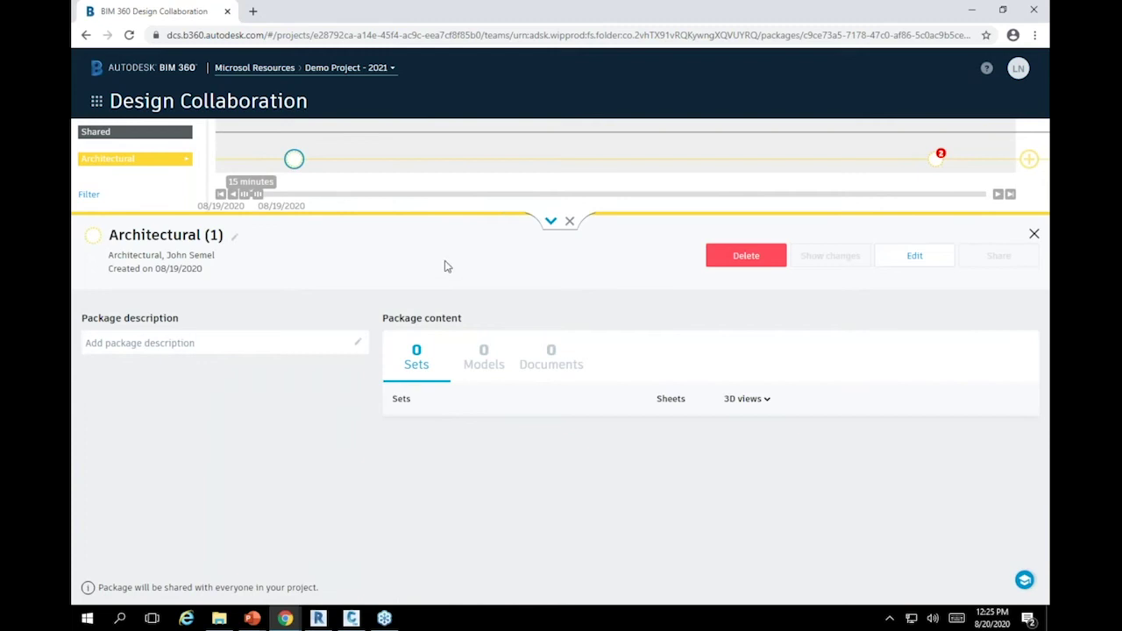
click(940, 162)
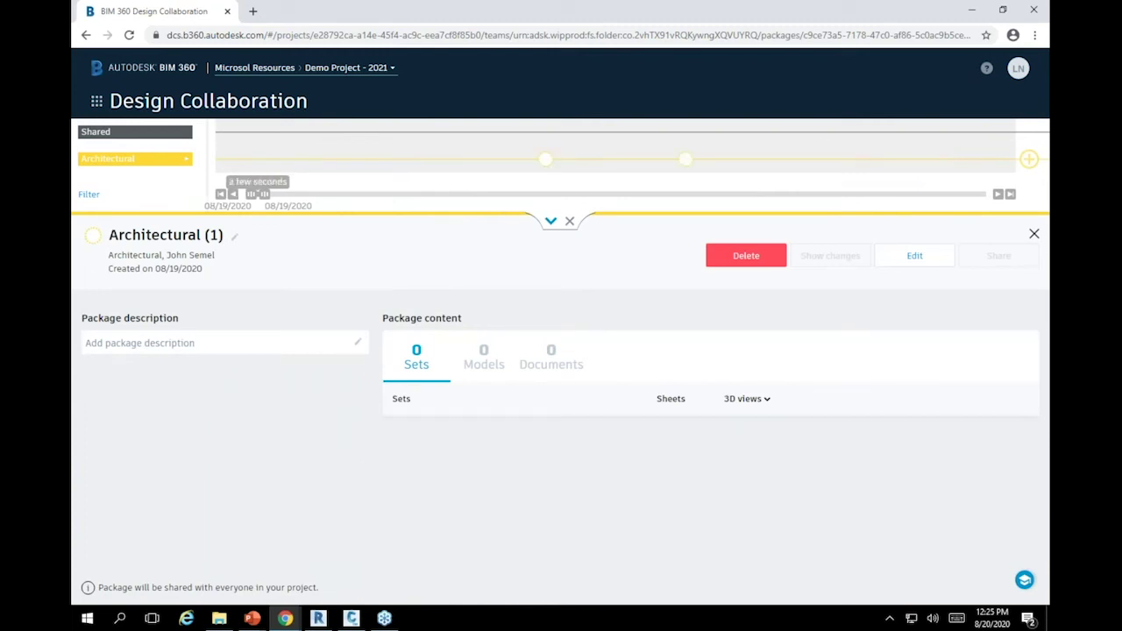
click(545, 160)
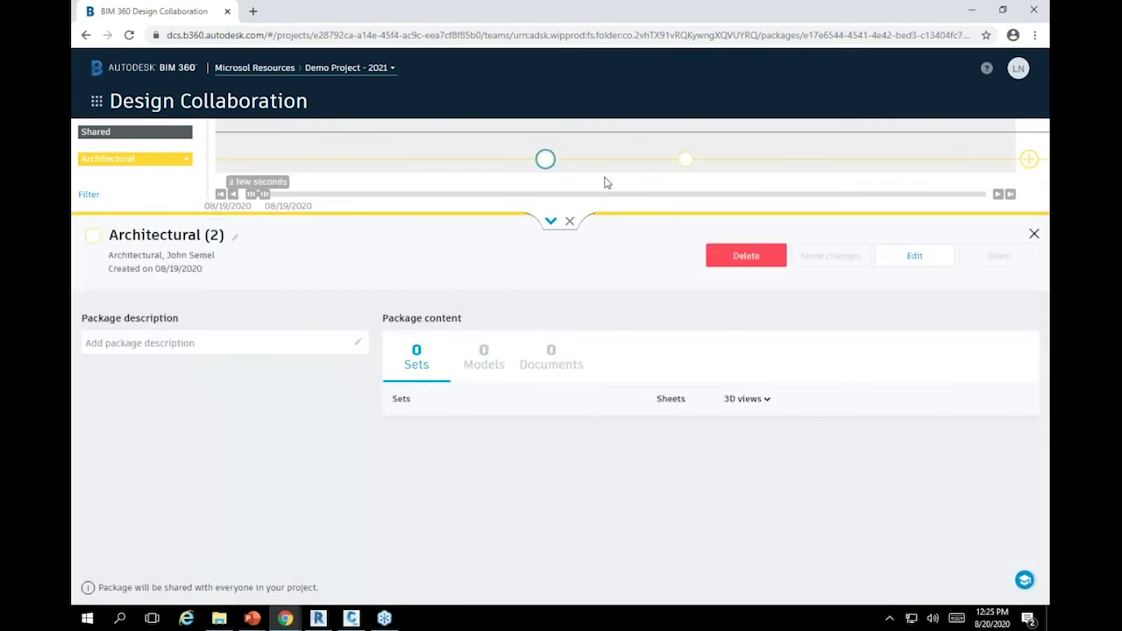
click(685, 161)
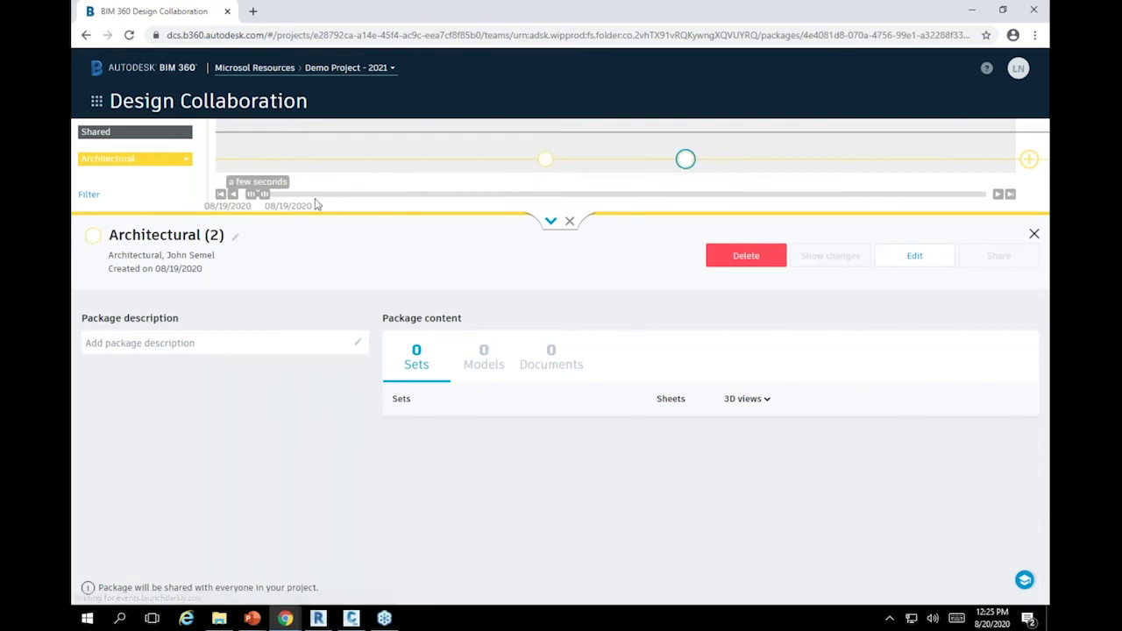
Step the timeline back four times and open the earliest Architectural package
click(234, 195)
click(234, 194)
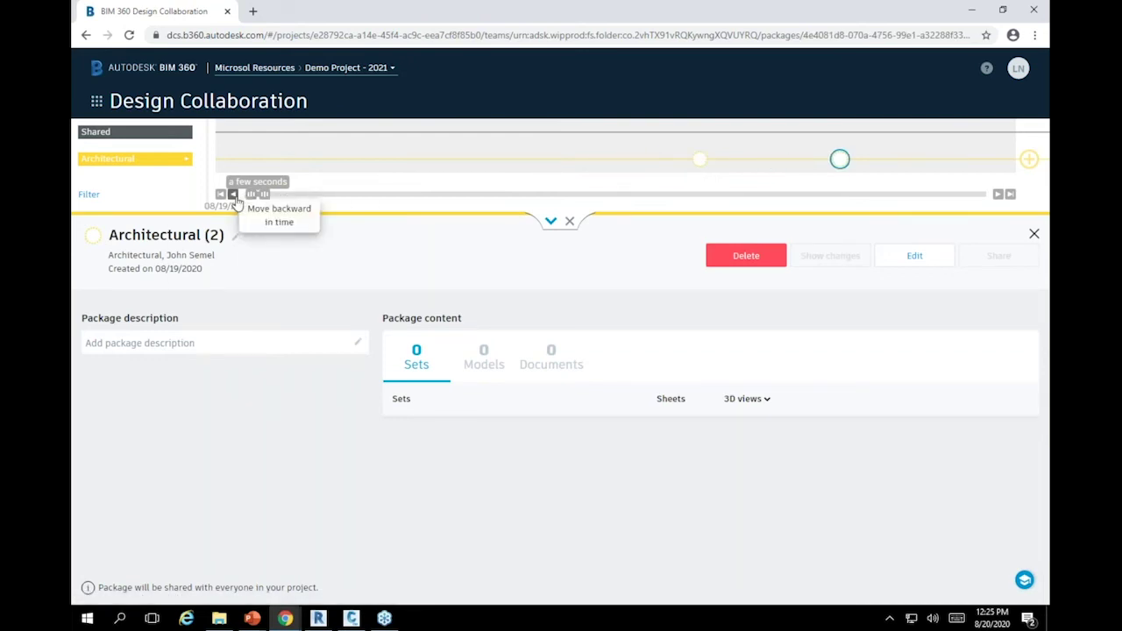
click(234, 194)
click(234, 194)
click(235, 194)
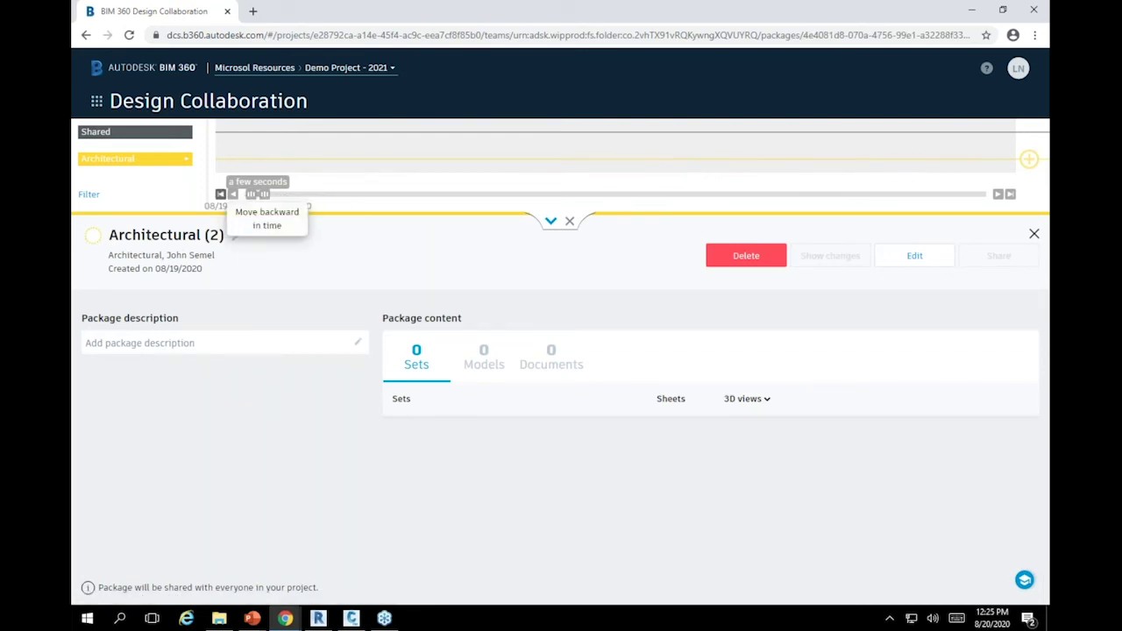
click(230, 159)
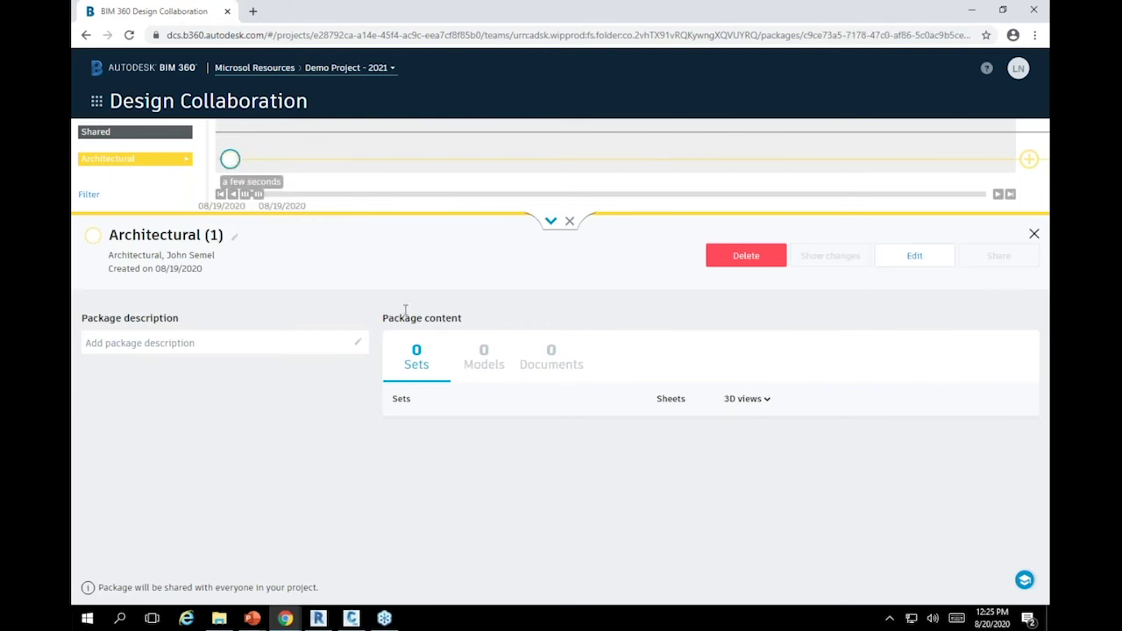
Advance the timeline to the latest publish and open that model version
click(570, 222)
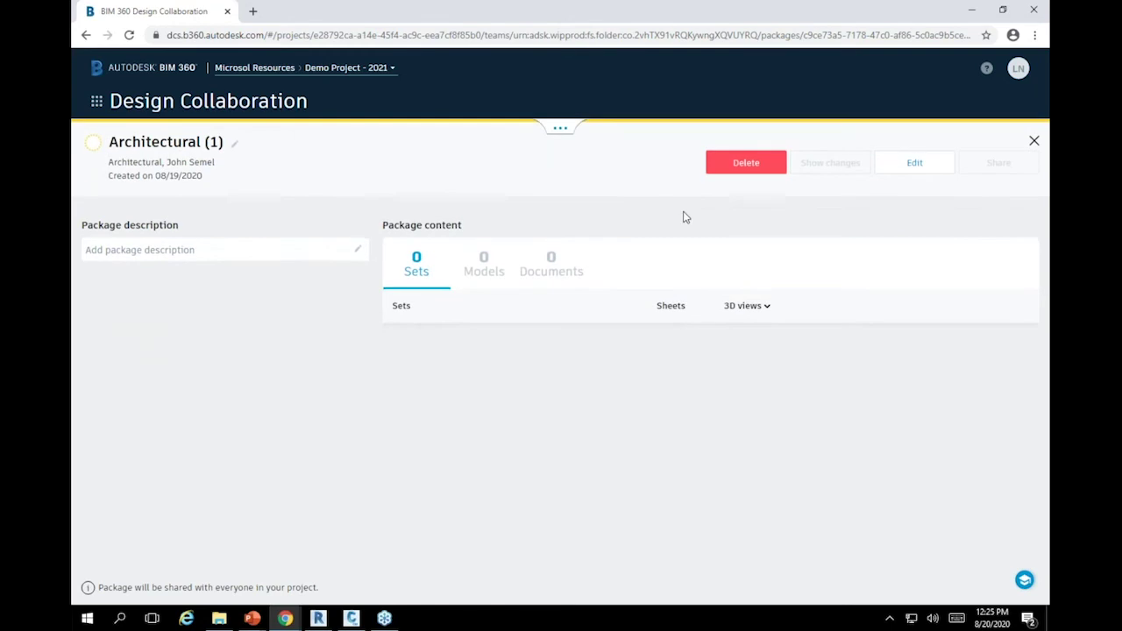
click(560, 130)
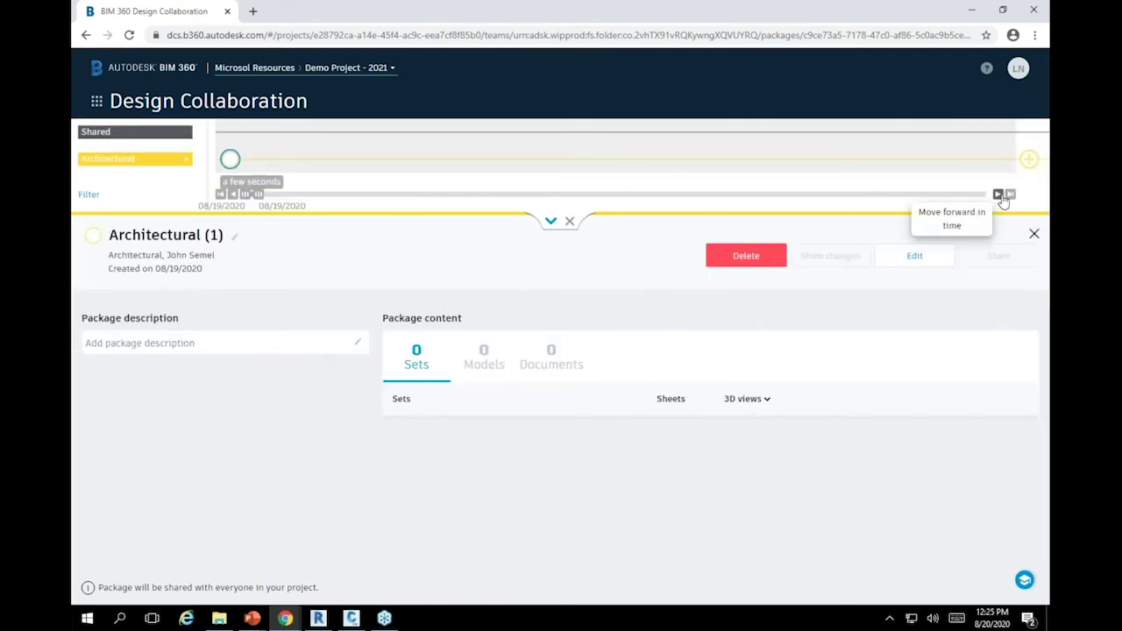
triple_click(1013, 197)
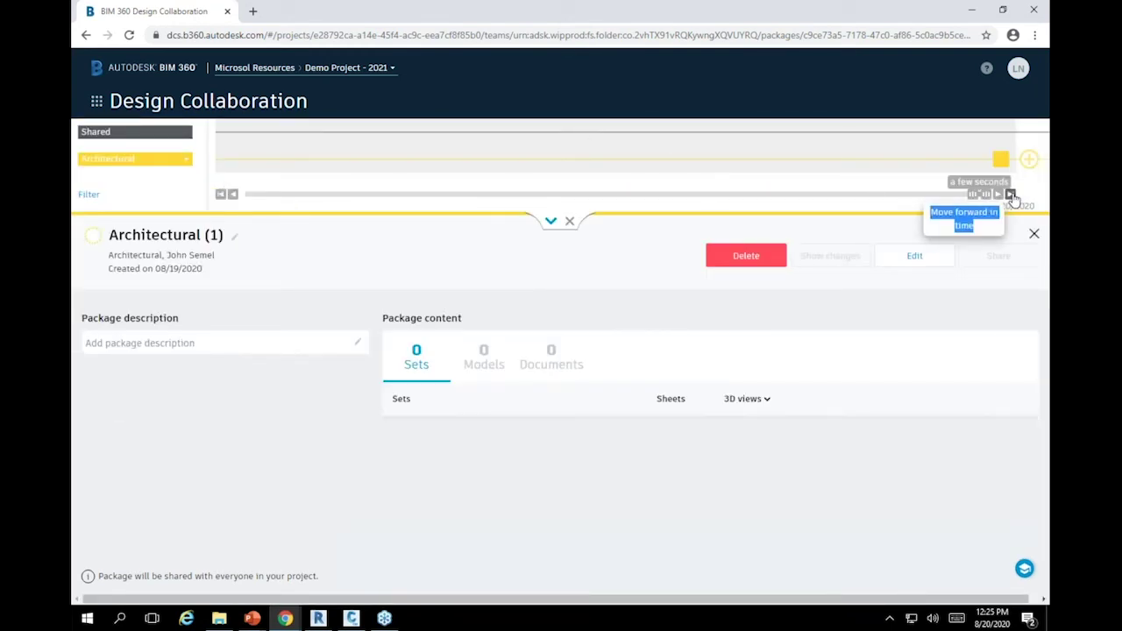
click(1001, 159)
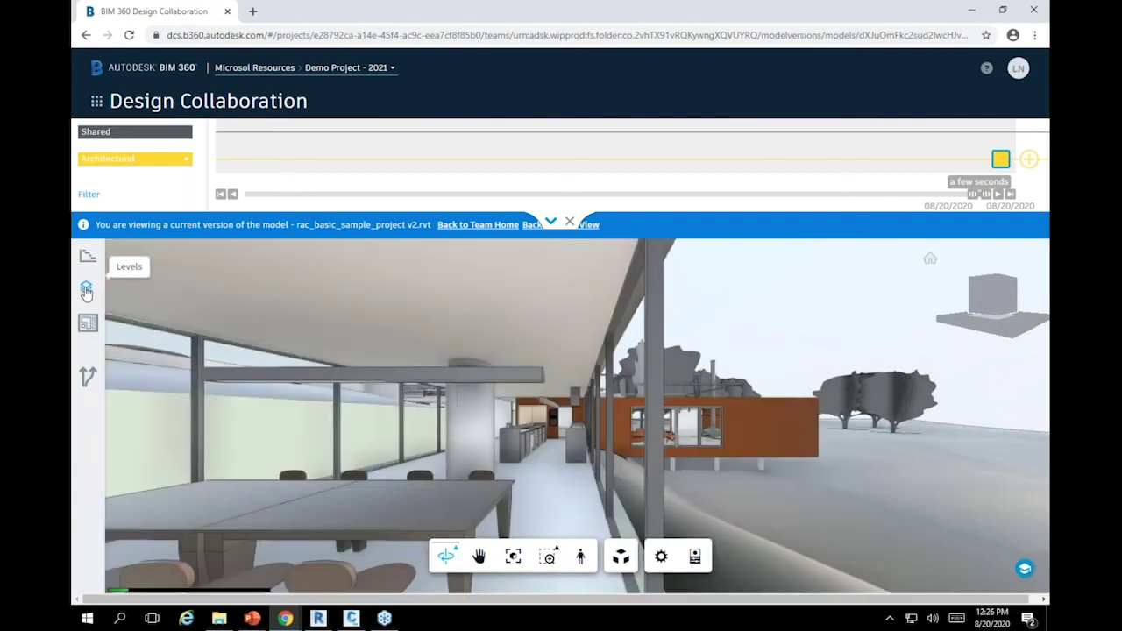
Browse the model levels, displaying Level 1 and then the Ceiling level
click(86, 292)
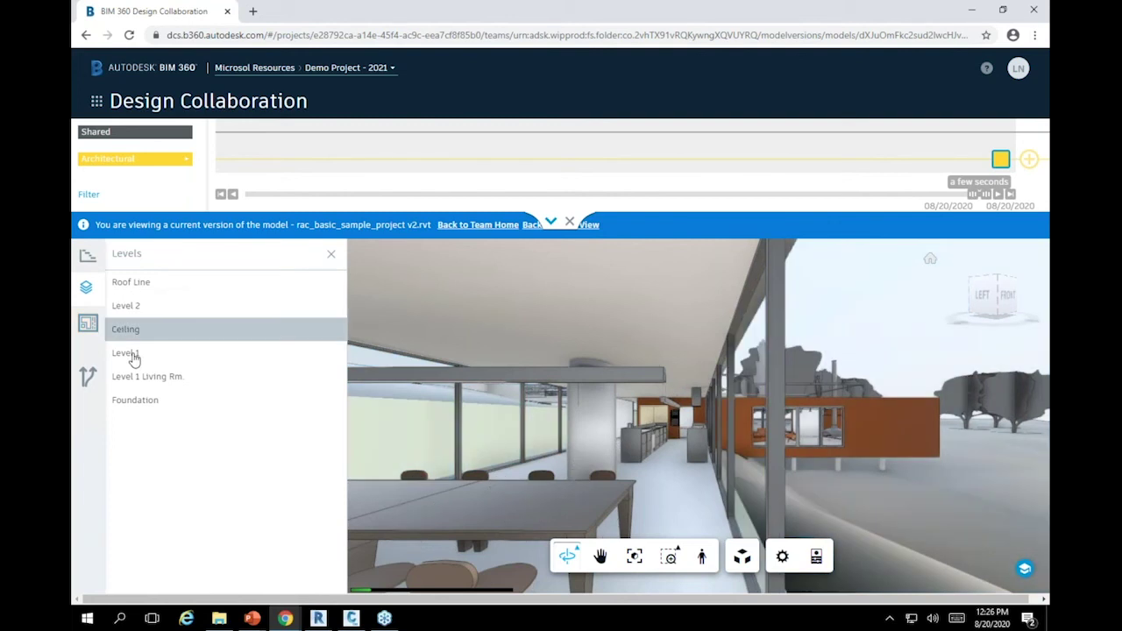
click(127, 354)
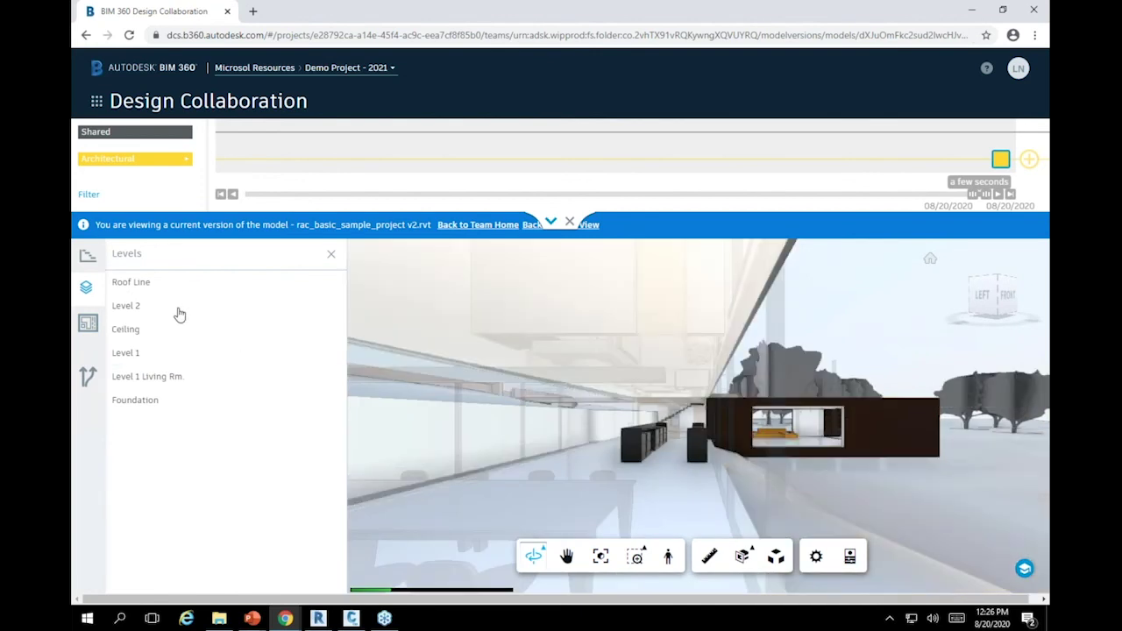
click(114, 326)
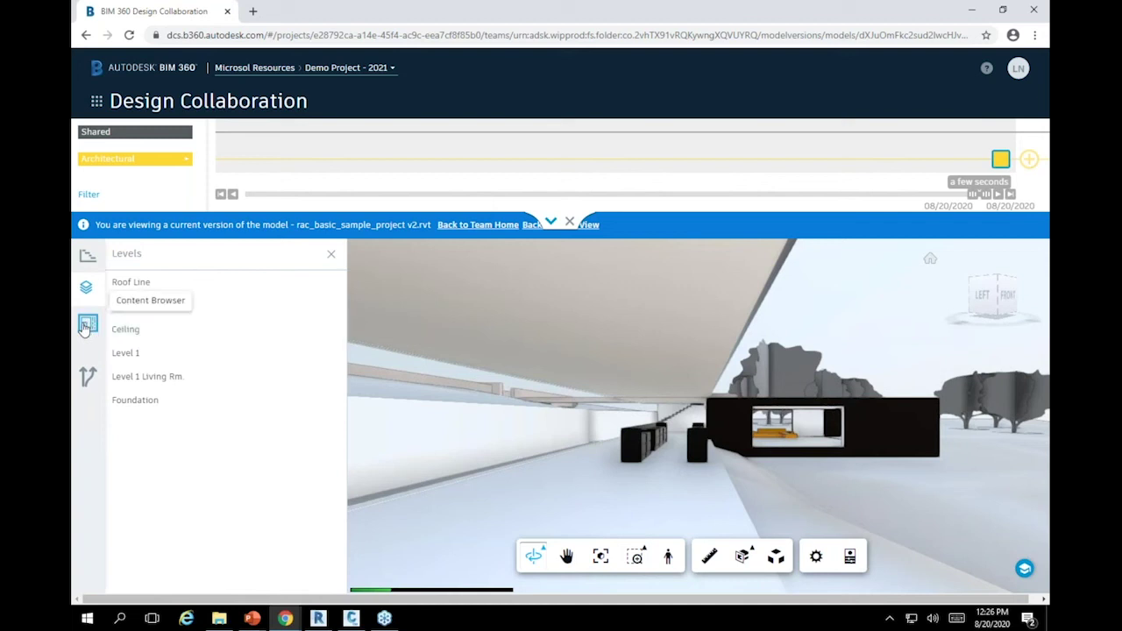
Open the Level 1 view from the list of all 28 views and sheets
click(87, 325)
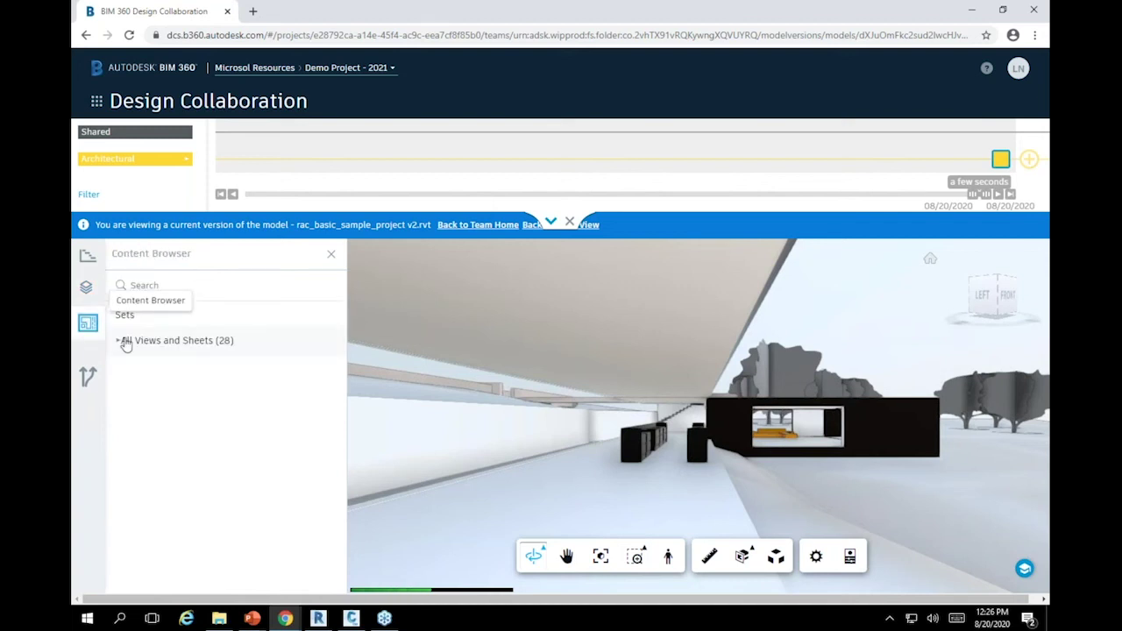
click(117, 341)
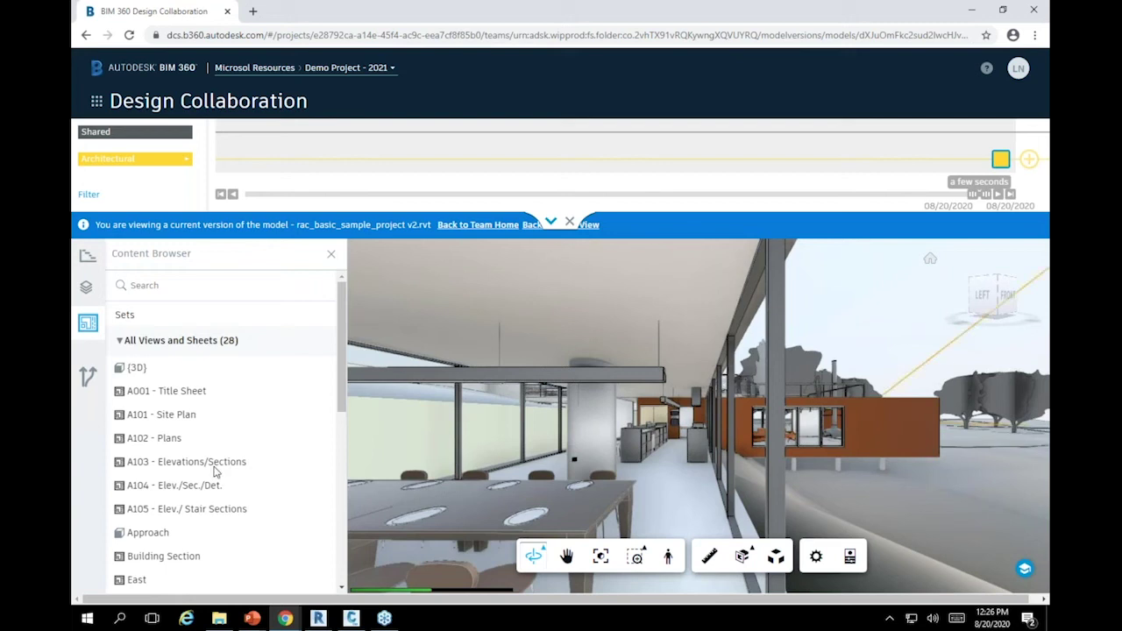
scroll(145, 384, down, 3)
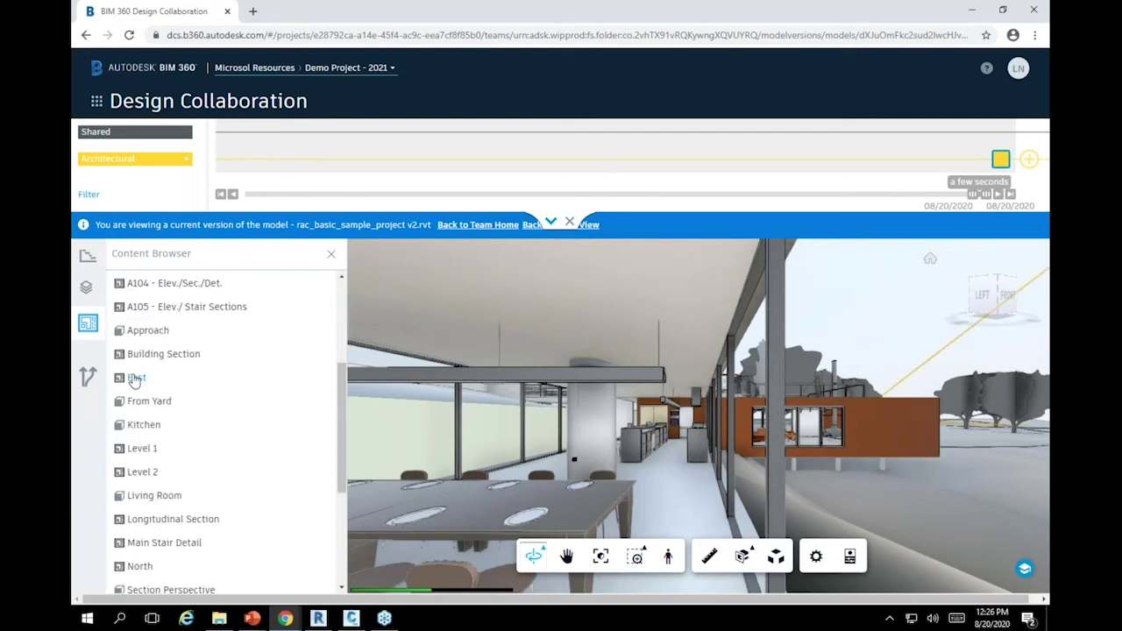
click(141, 448)
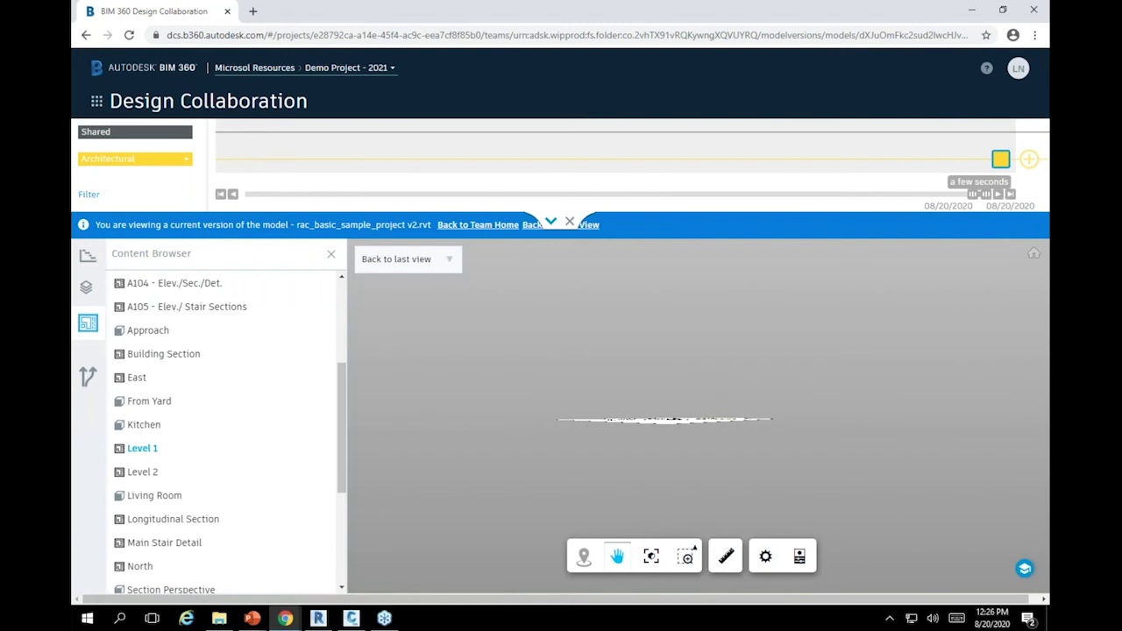
Show Level 1 top-down, zoom in, and review then close the dining table's properties
click(1036, 255)
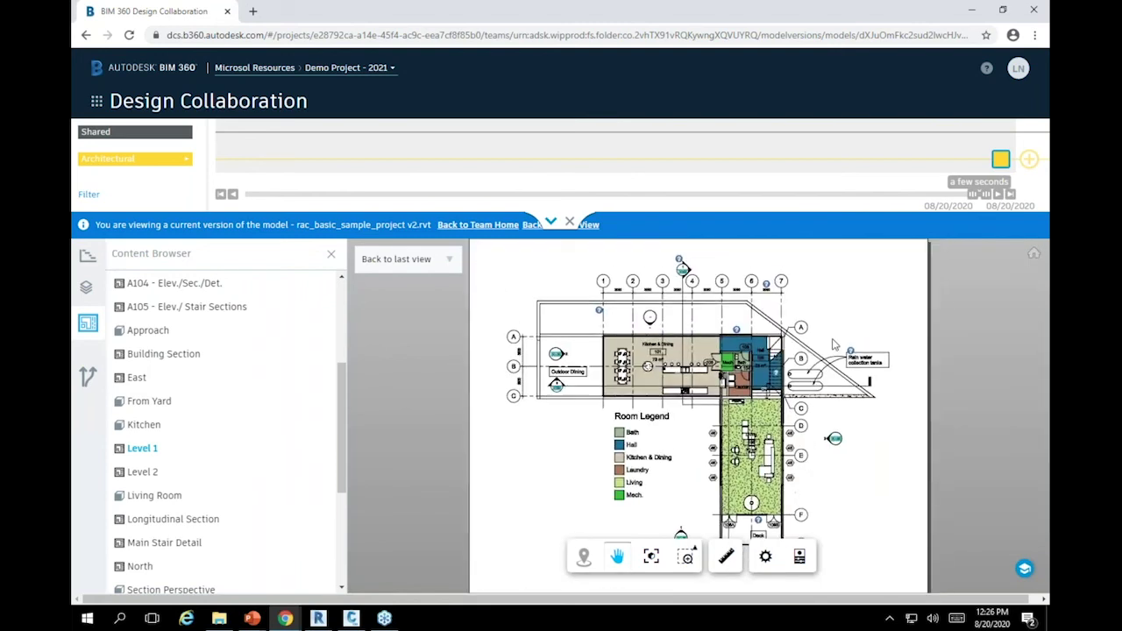
scroll(622, 372, up, 5)
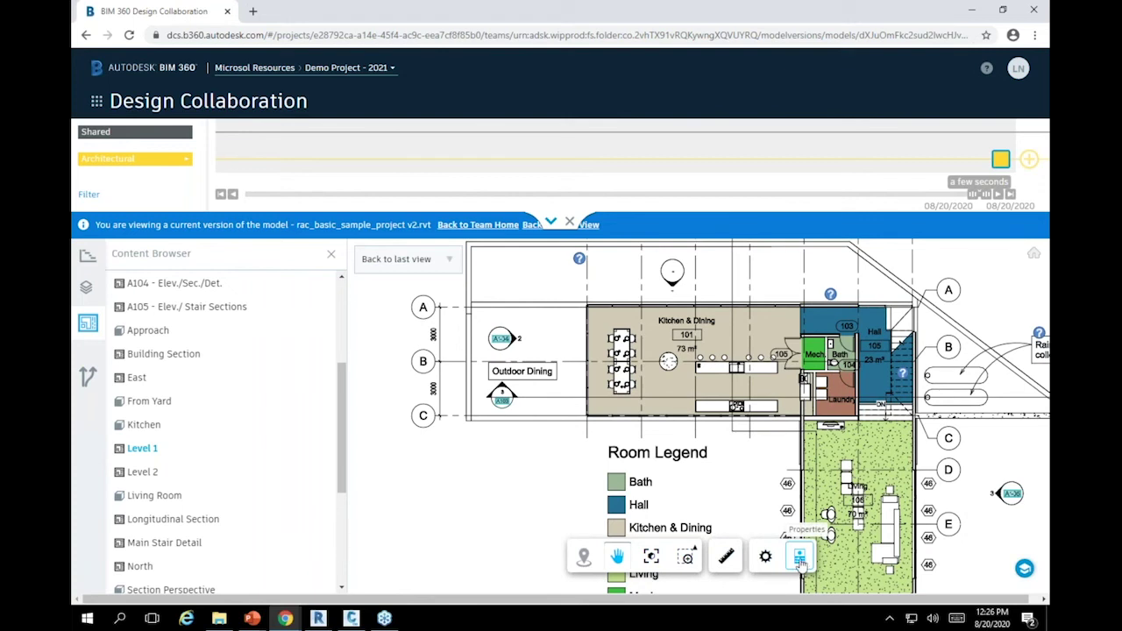
click(800, 565)
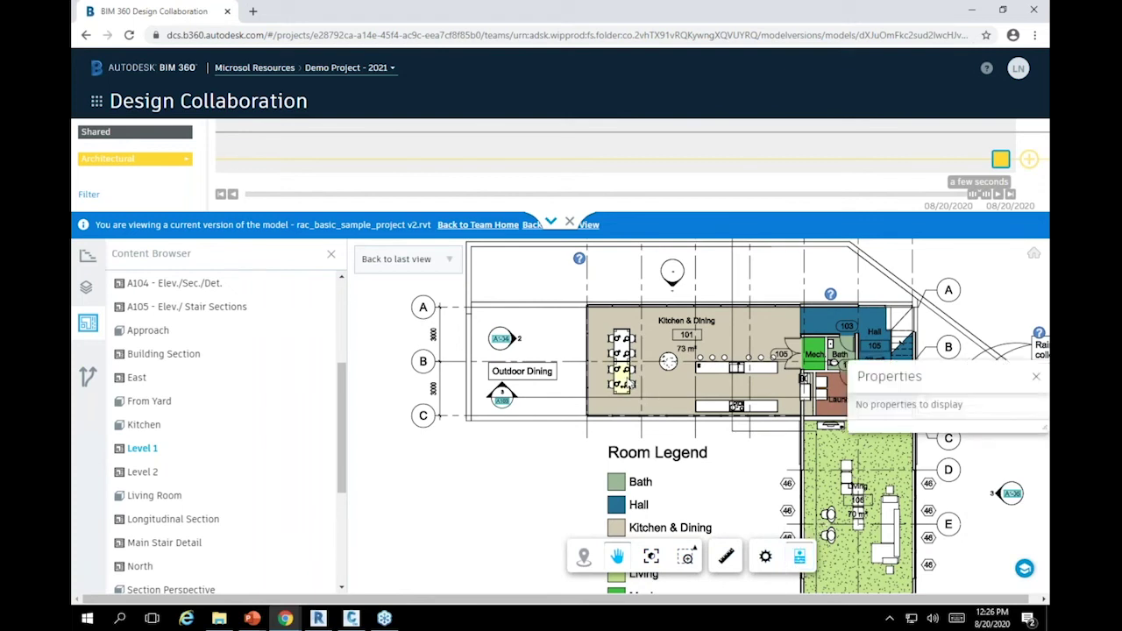
click(628, 383)
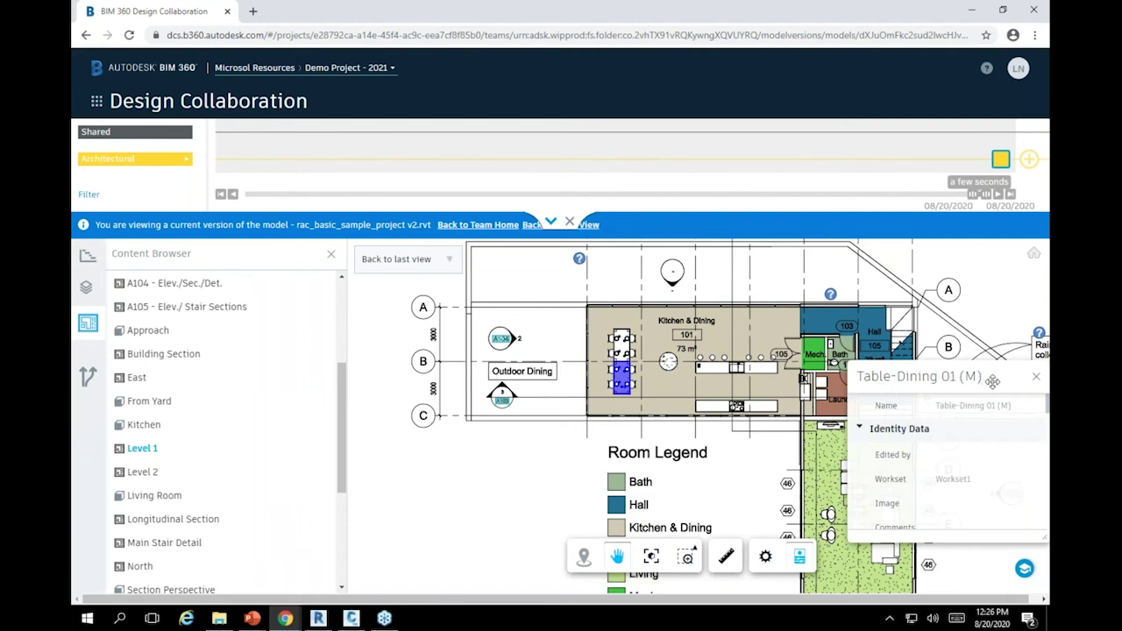
drag(986, 377, 925, 285)
scroll(895, 368, down, 3)
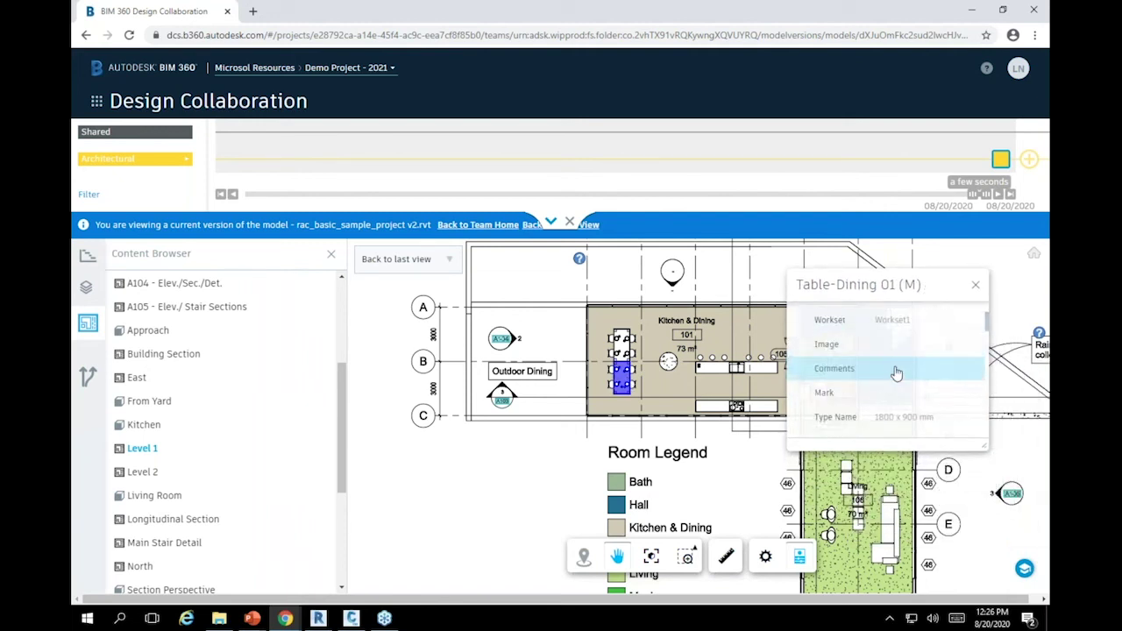
scroll(899, 381, down, 3)
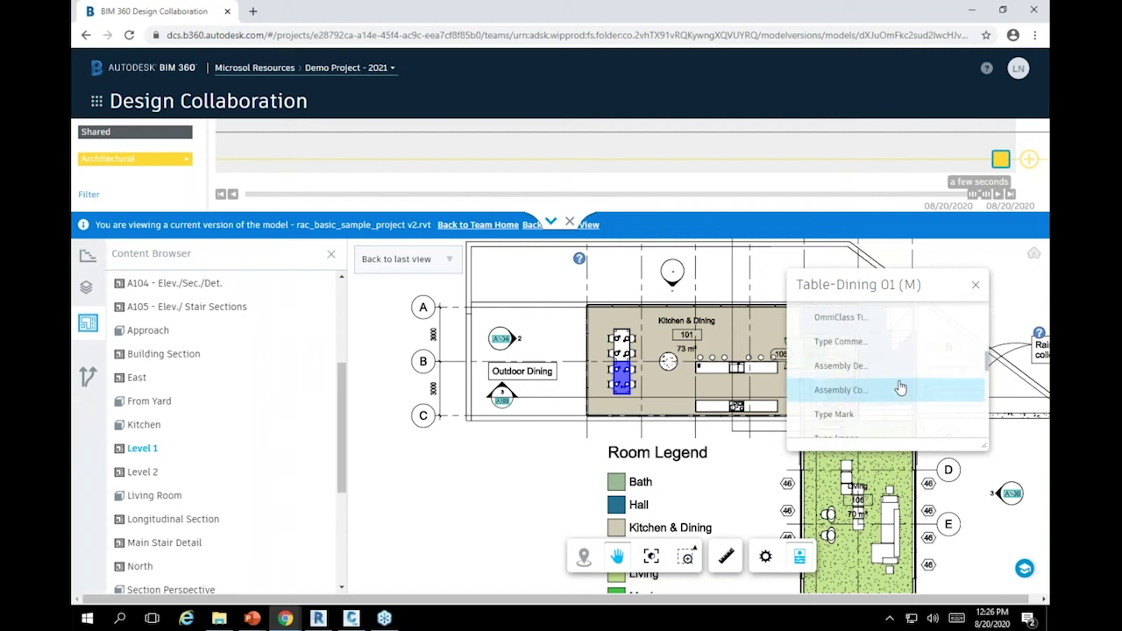
scroll(900, 388, down, 3)
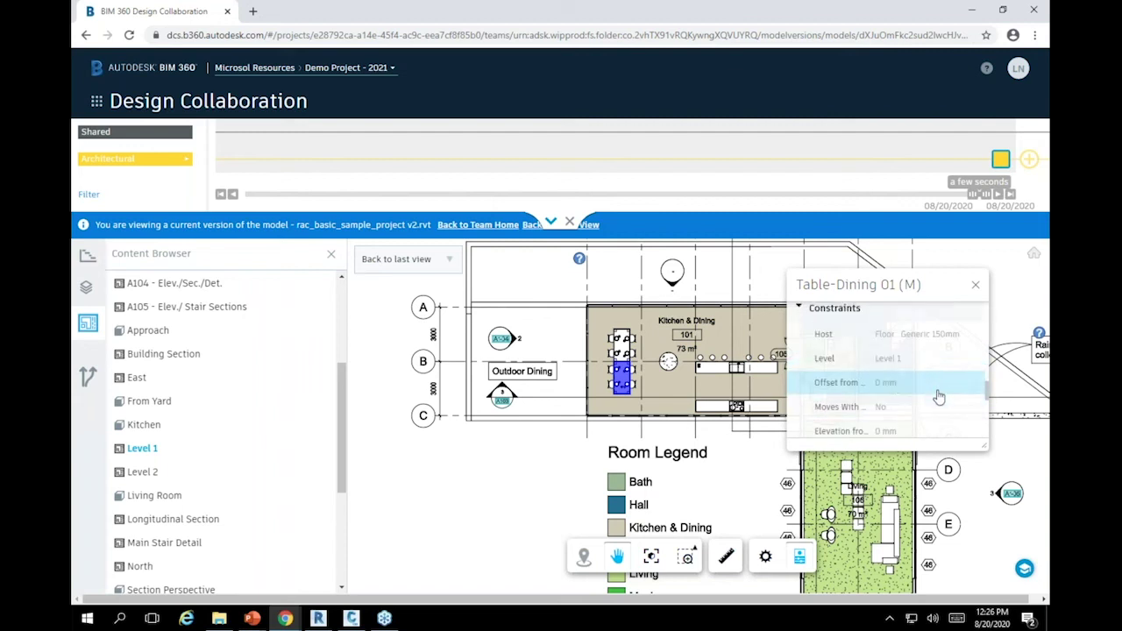
scroll(934, 396, down, 3)
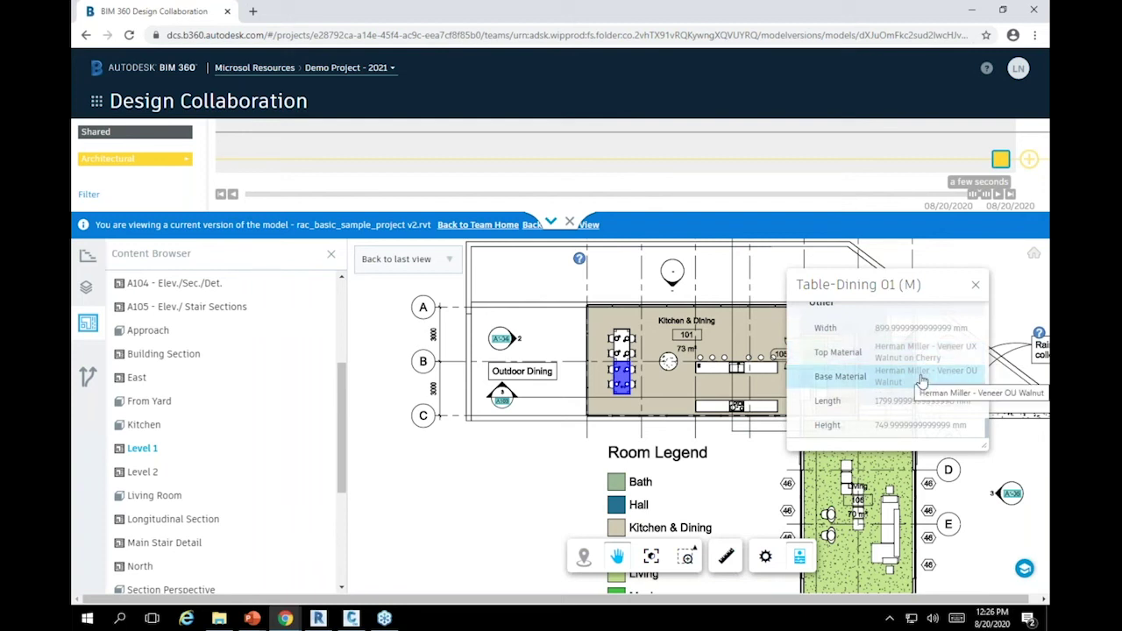
click(975, 286)
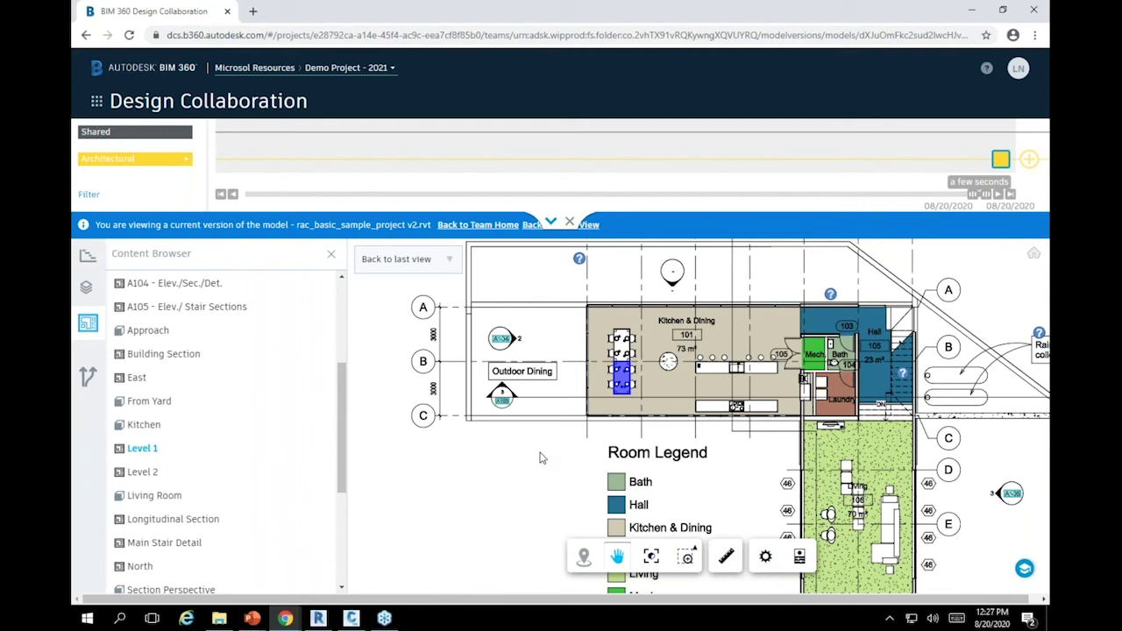
click(98, 102)
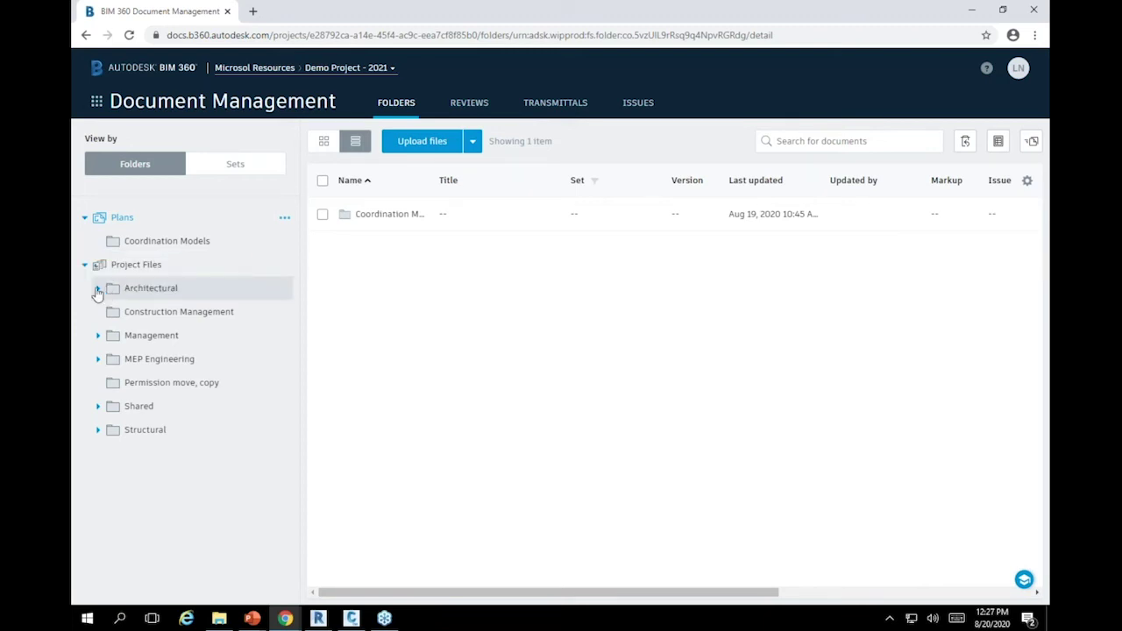
Expand Architectural to reveal Consumed, then open the Construction Management folder
click(98, 290)
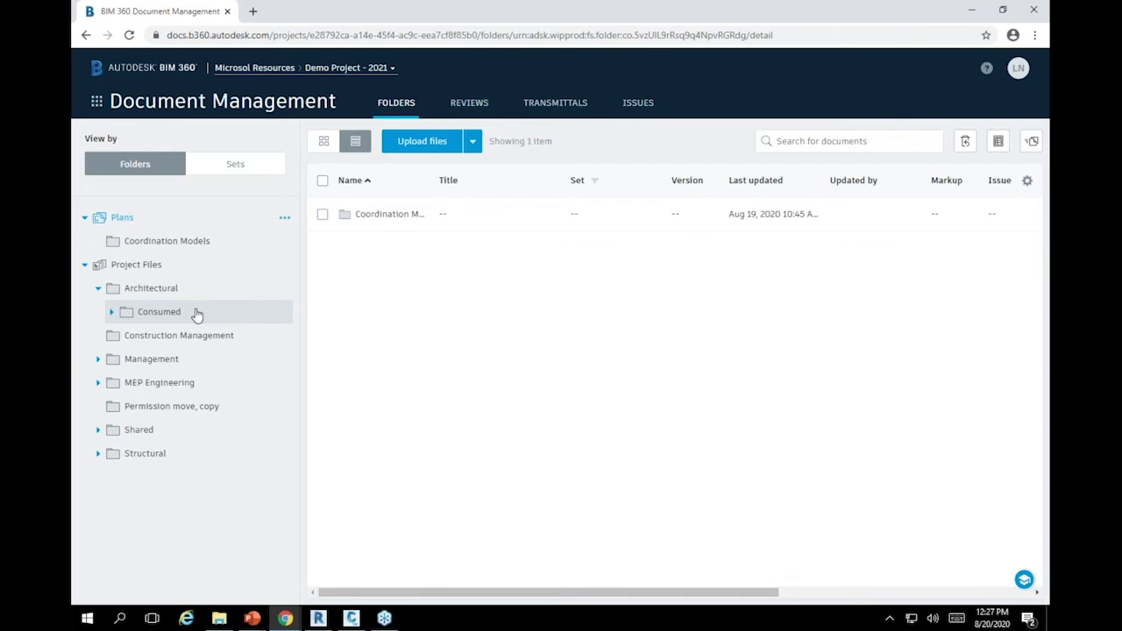
click(233, 344)
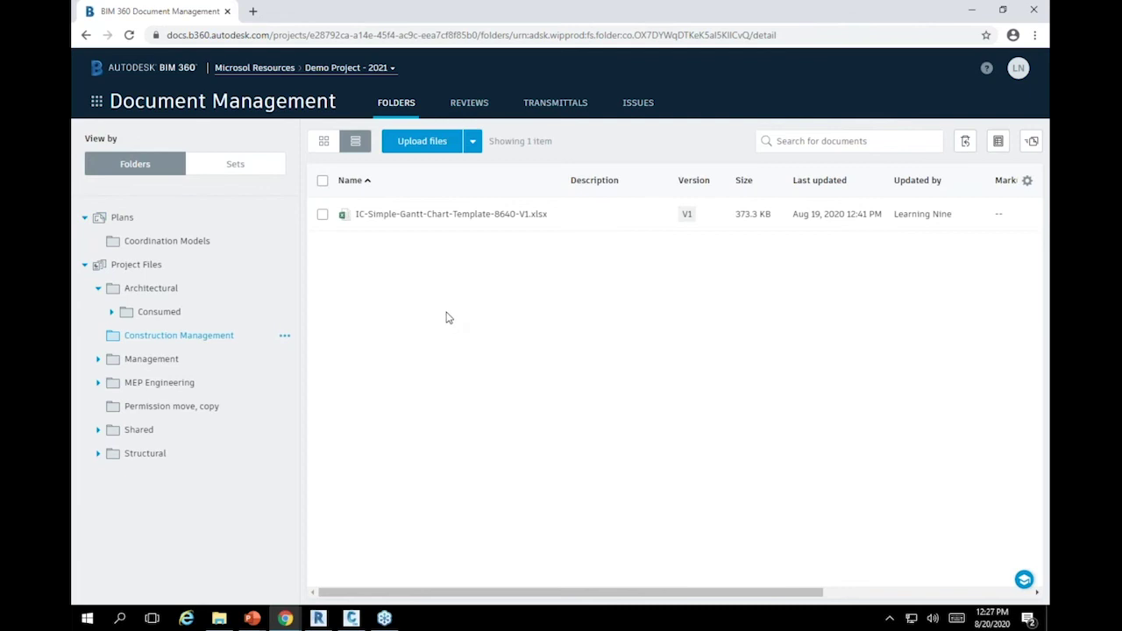
Open IC-Simple-Gantt-Chart-Template-8640-V1.xlsx view-only and dismiss the read-only notice
click(419, 217)
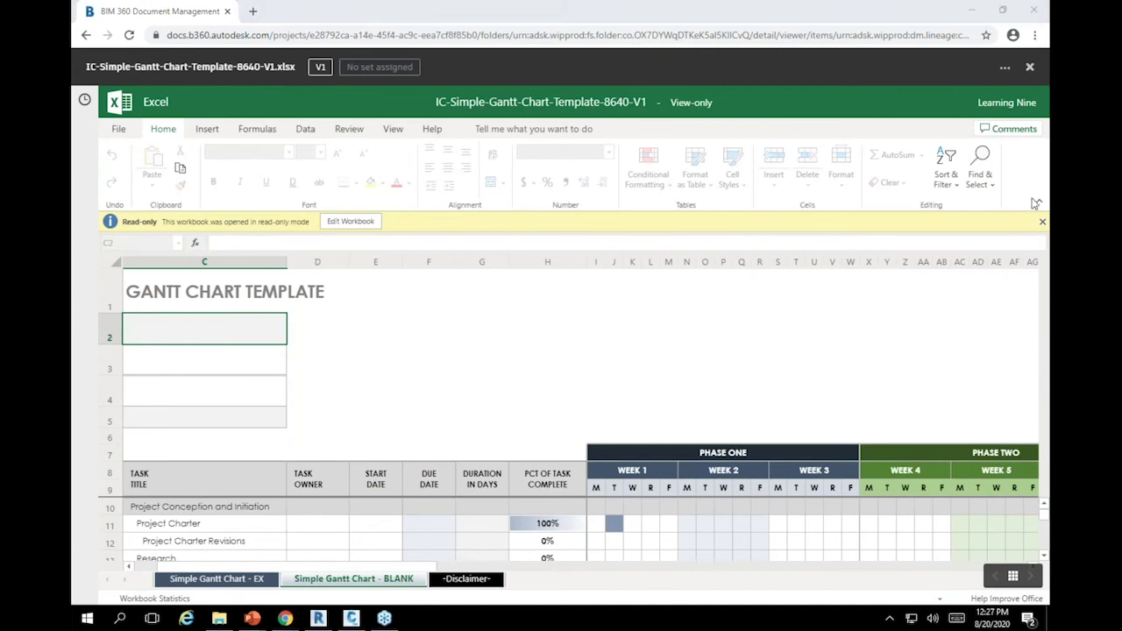
click(1039, 225)
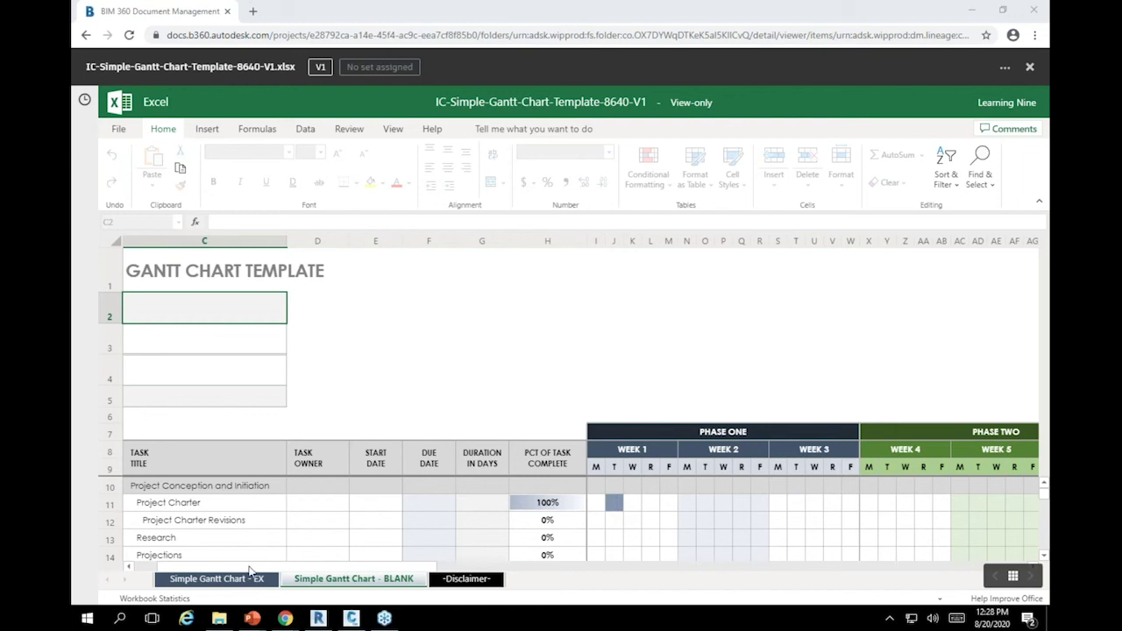
click(221, 621)
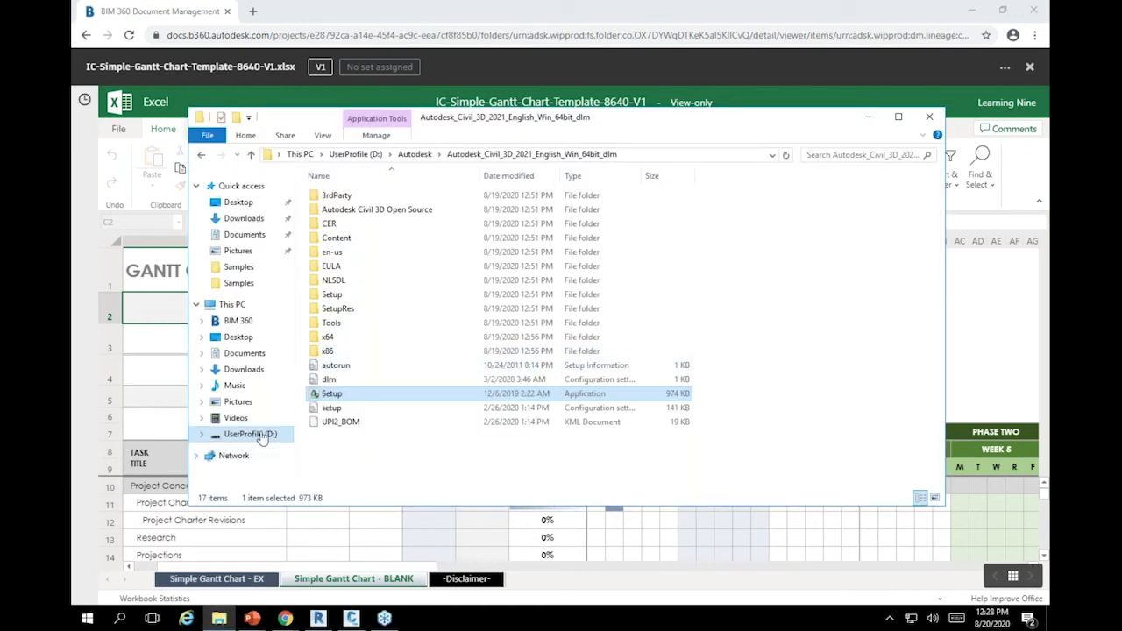
In File Explorer, browse the BIM 360 drive down to Demo Project - 2021's Construction Management folder
click(244, 324)
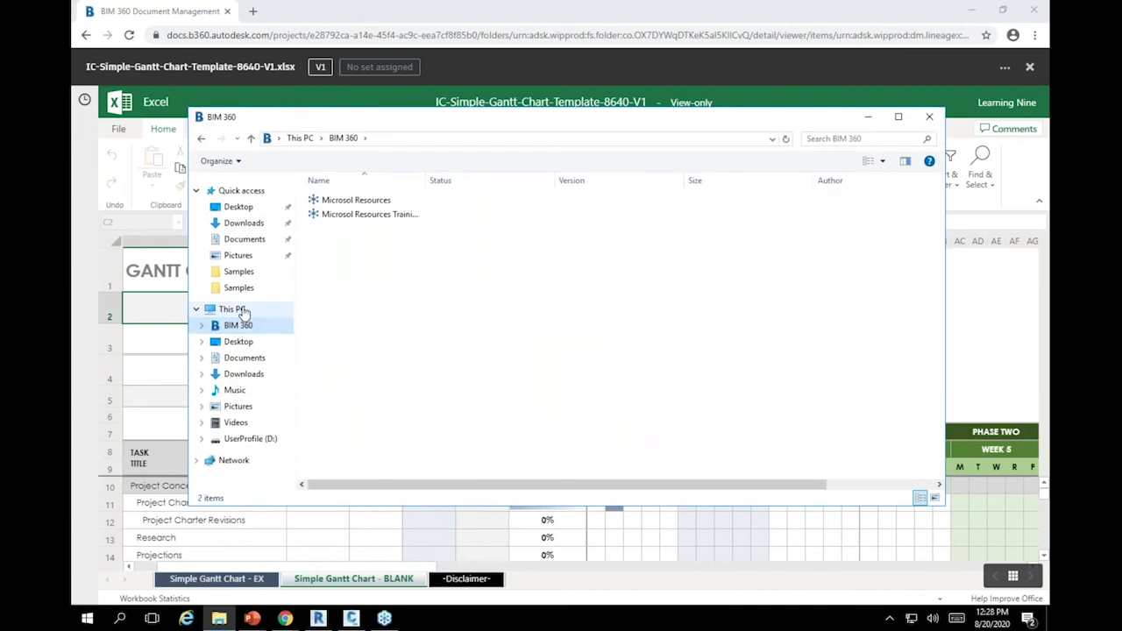
click(237, 310)
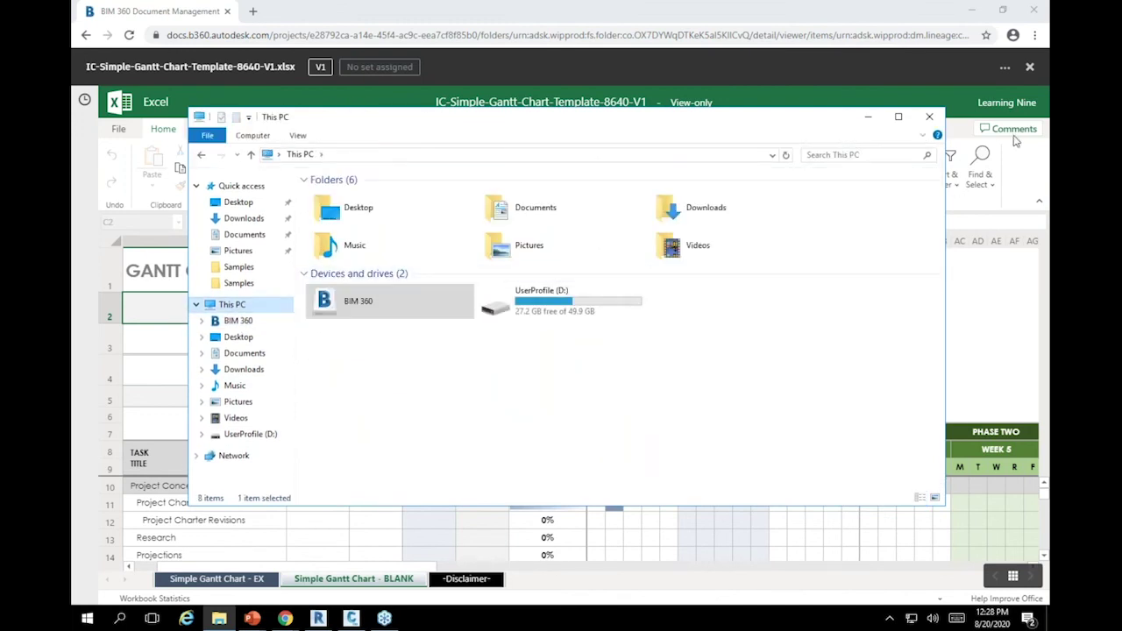
click(898, 117)
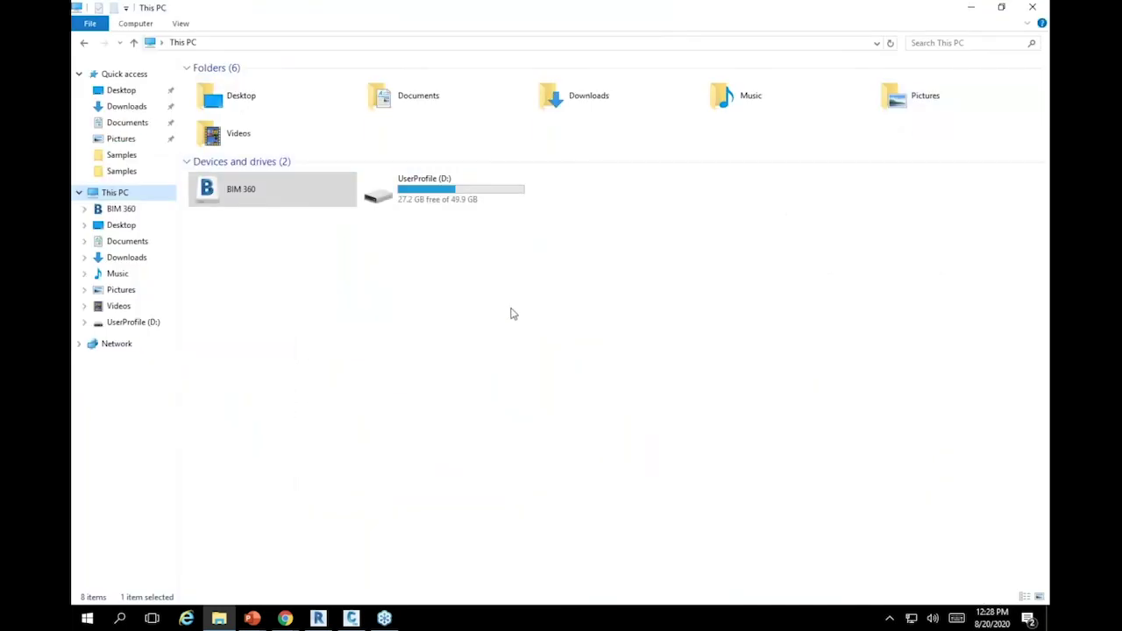
double_click(225, 200)
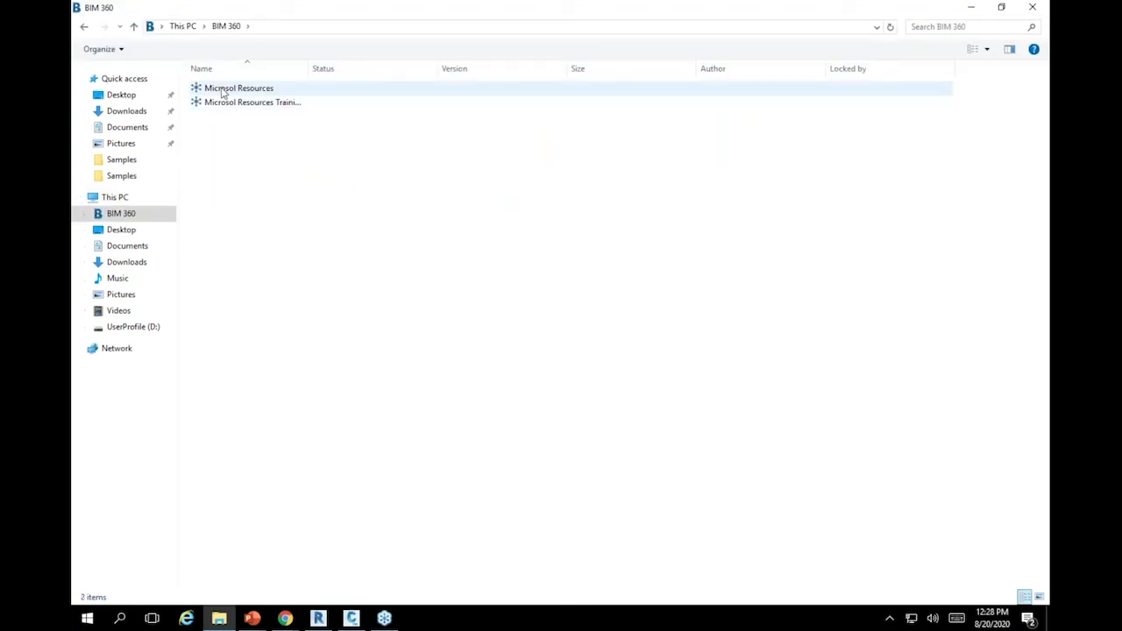
double_click(224, 91)
double_click(230, 88)
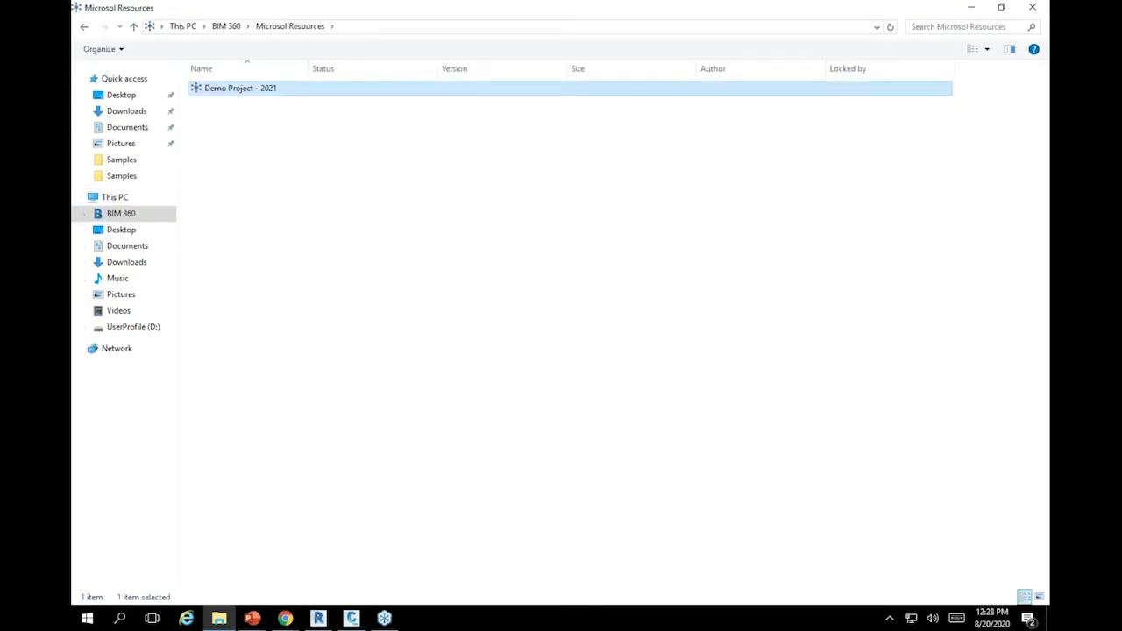
double_click(226, 89)
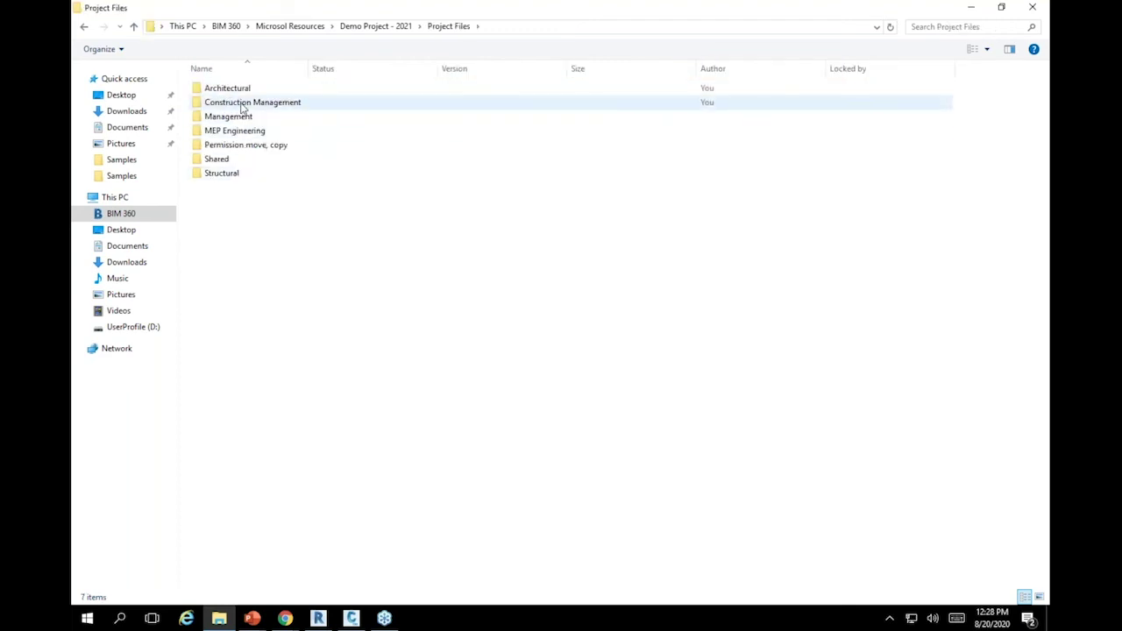
double_click(242, 105)
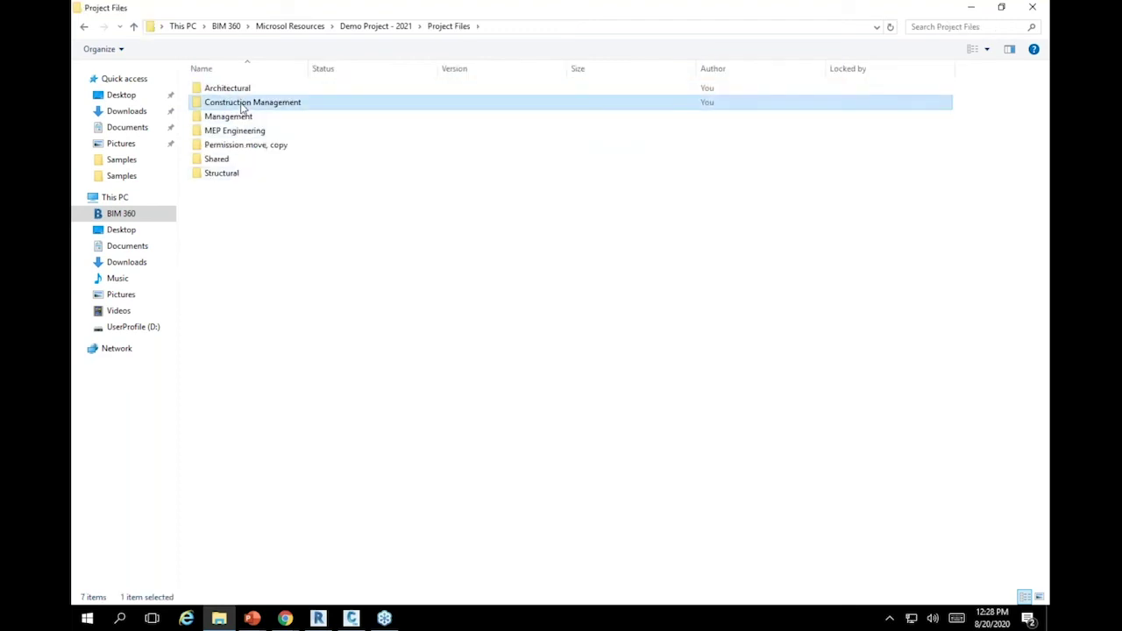
Open the Architectural folder, select the rac_basic_sample_project model, and minimize File Explorer
click(134, 26)
click(234, 91)
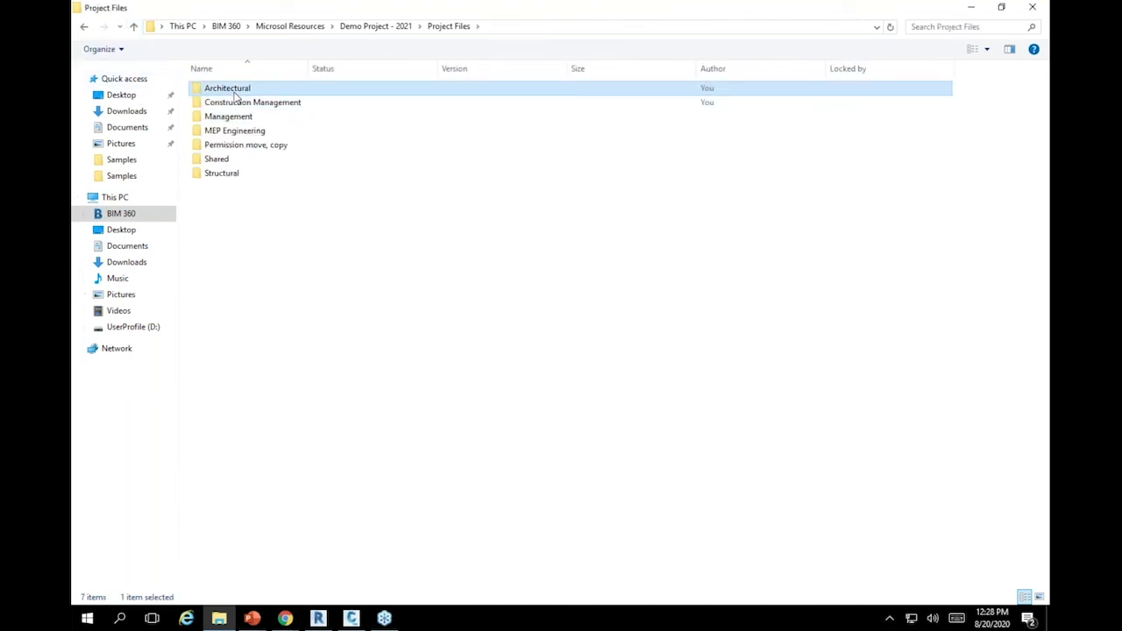
double_click(235, 93)
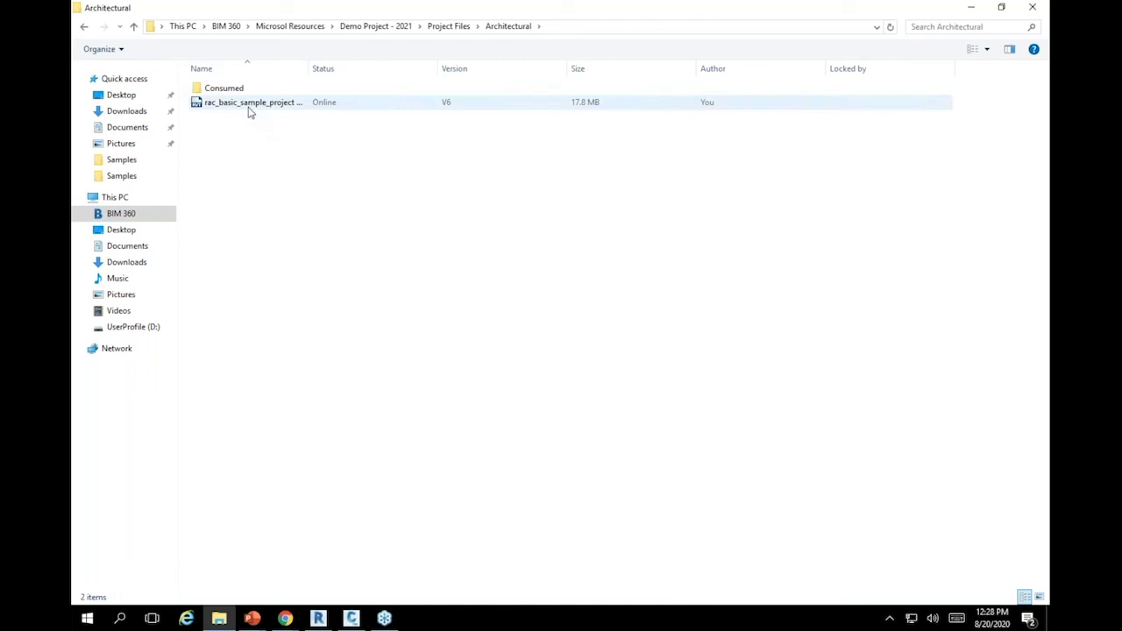
click(249, 109)
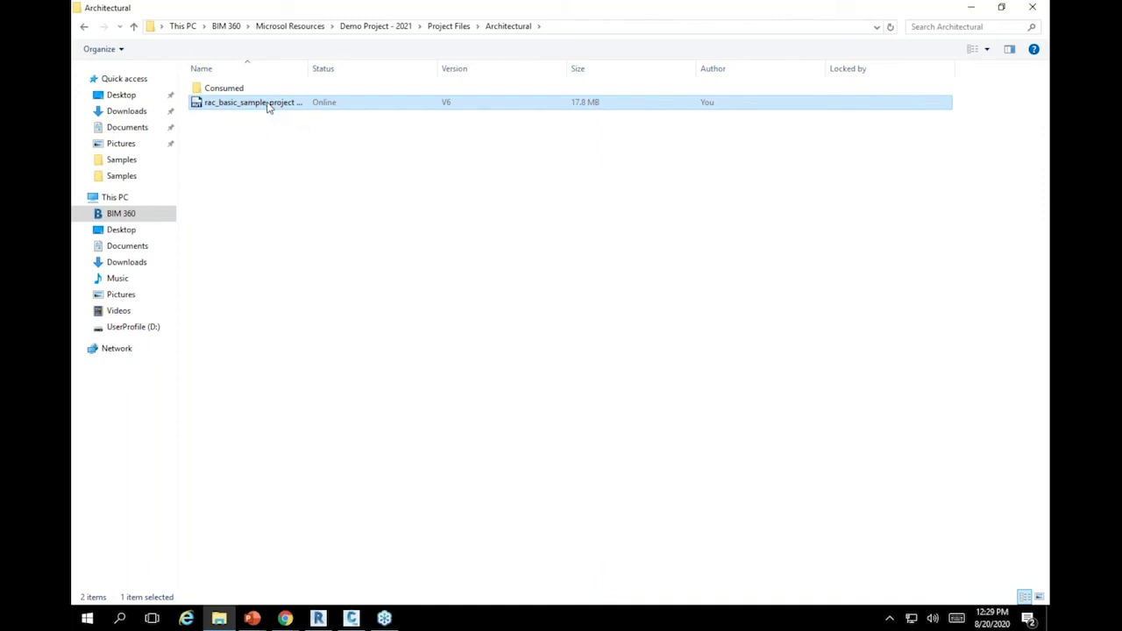
click(973, 11)
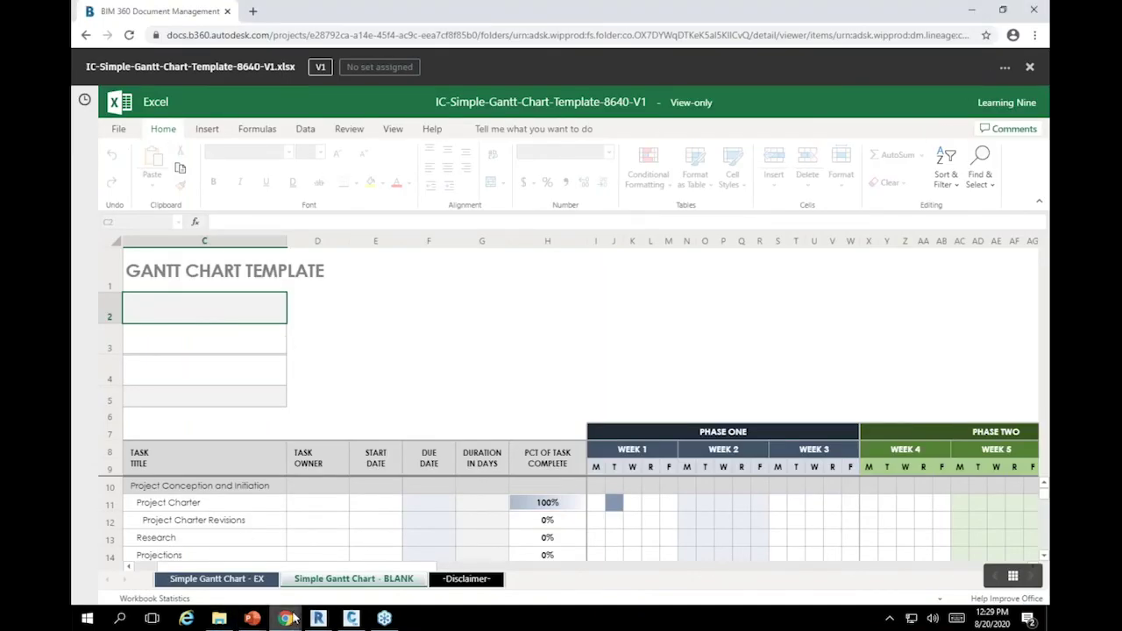
Close the Gantt chart viewer and check the project's reviews before returning to folders
click(1032, 70)
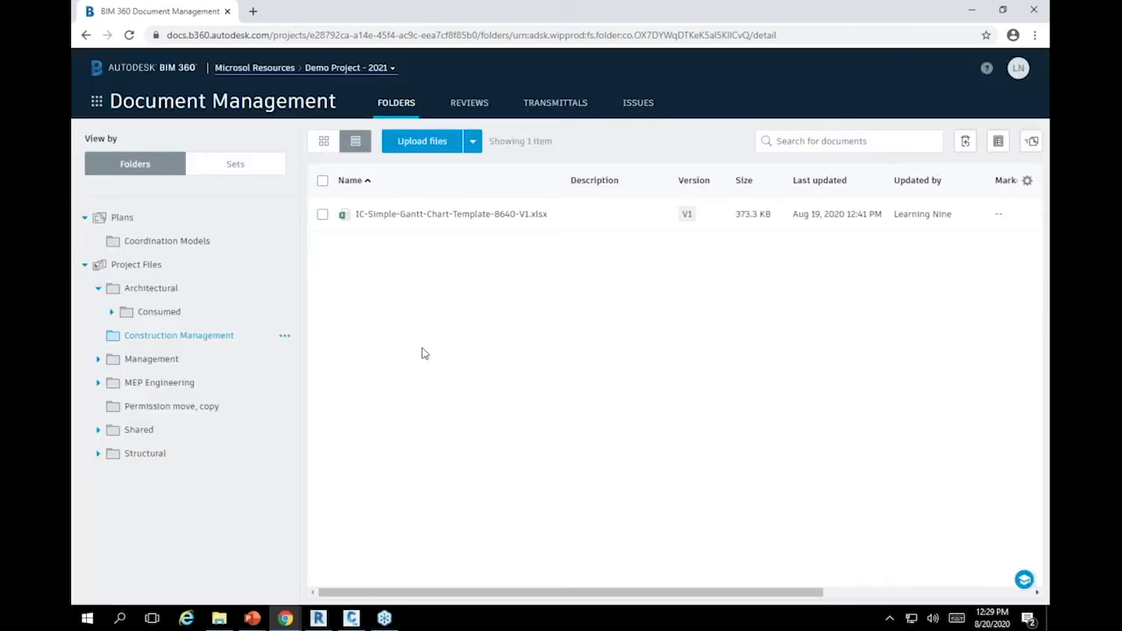
click(466, 104)
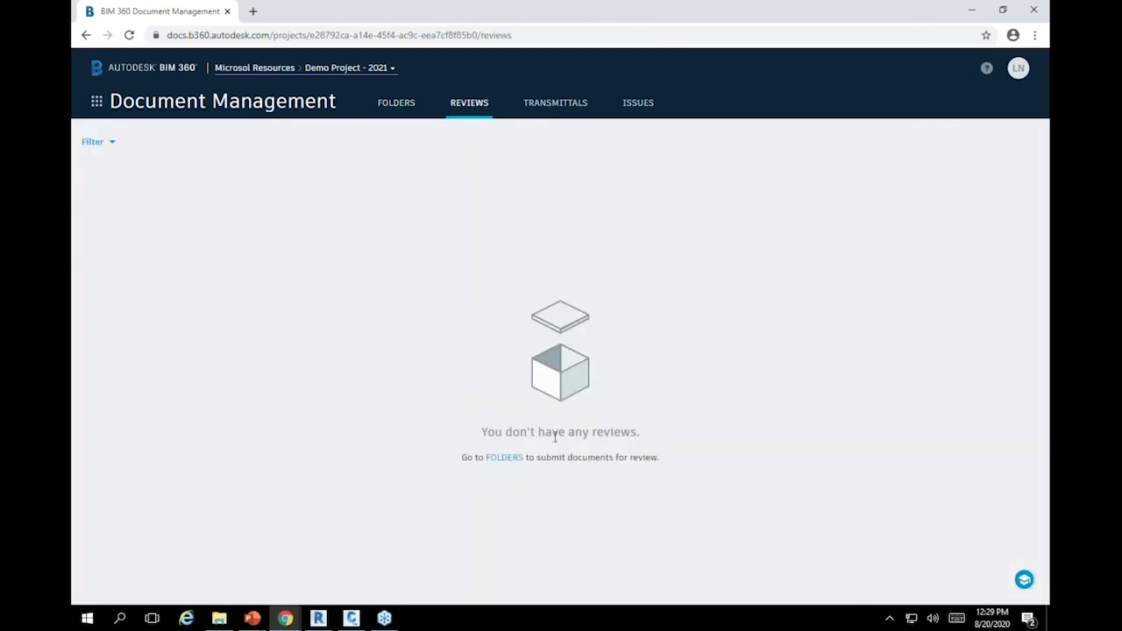
click(515, 461)
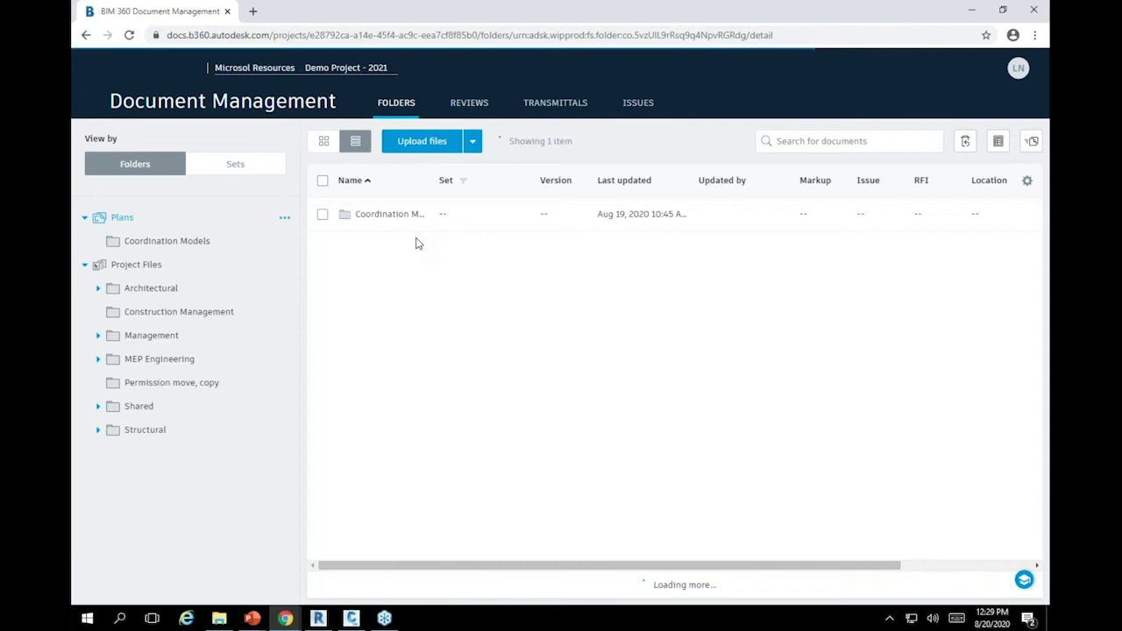
Submit rac_basic_sample_project v2.rvt for review and start creating a new approval workflow
click(167, 292)
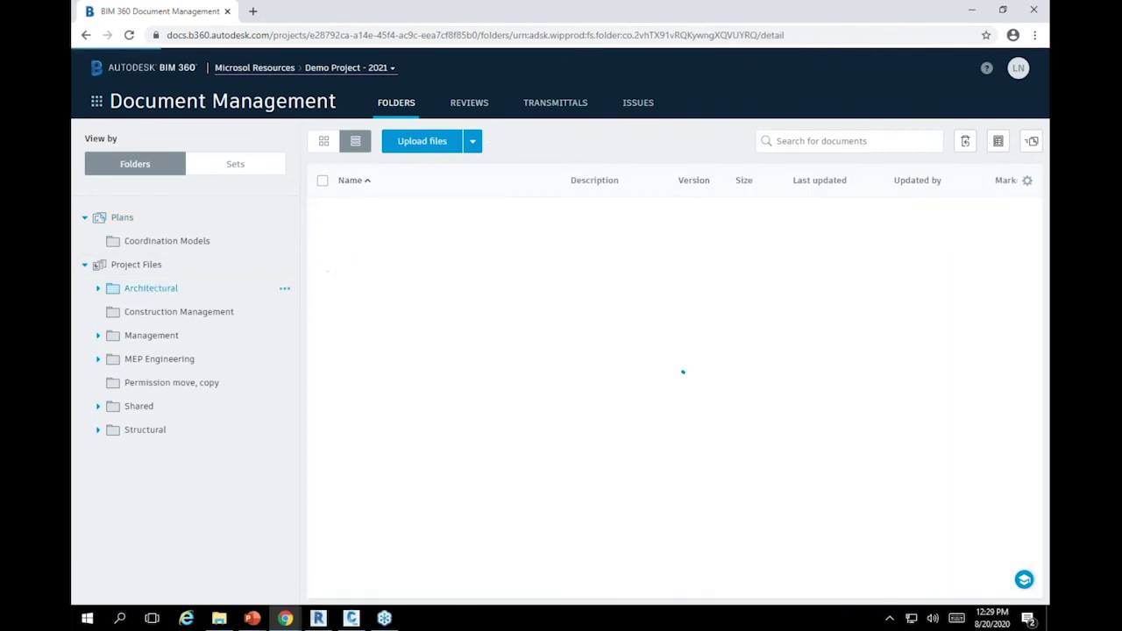
click(322, 248)
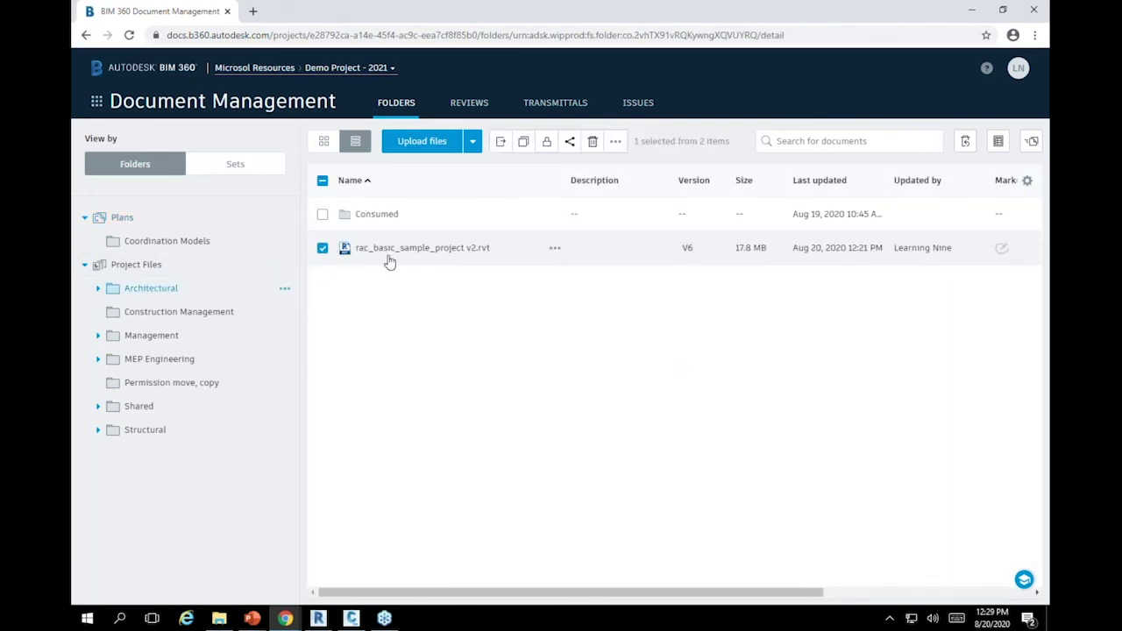
click(553, 250)
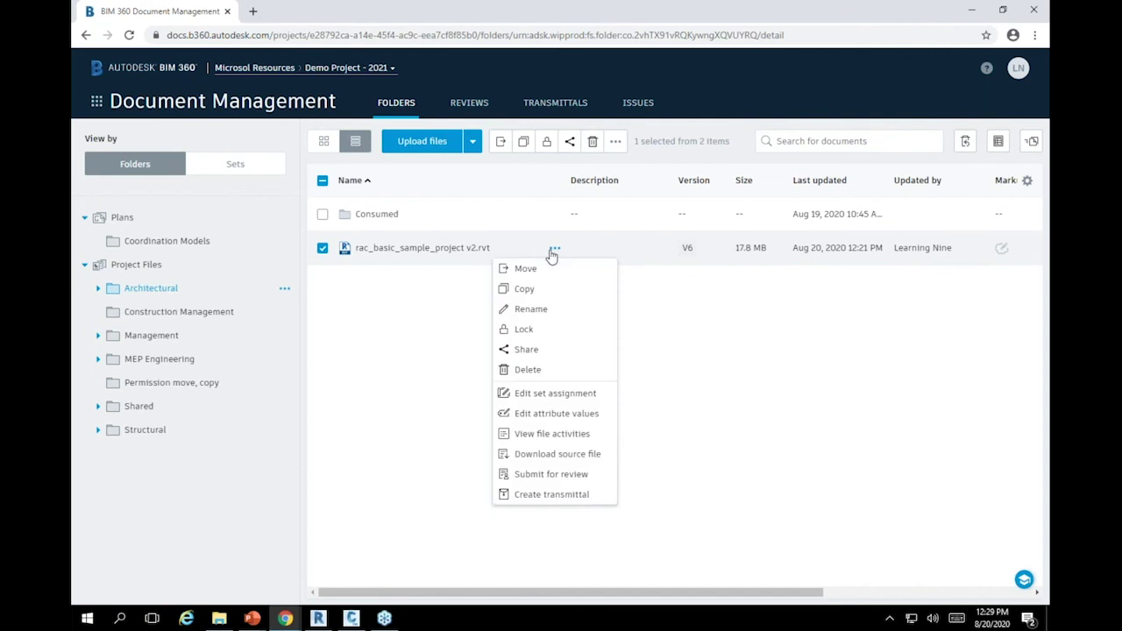
click(536, 476)
click(613, 167)
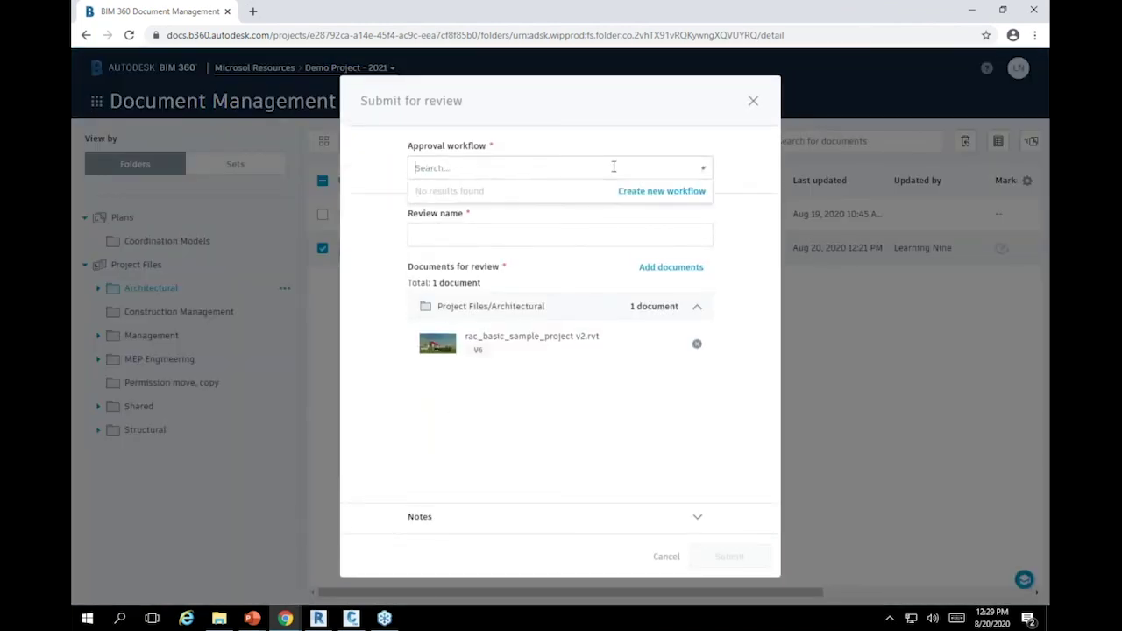
click(656, 191)
Start a new approval workflow based on the One Step Approval template
click(623, 463)
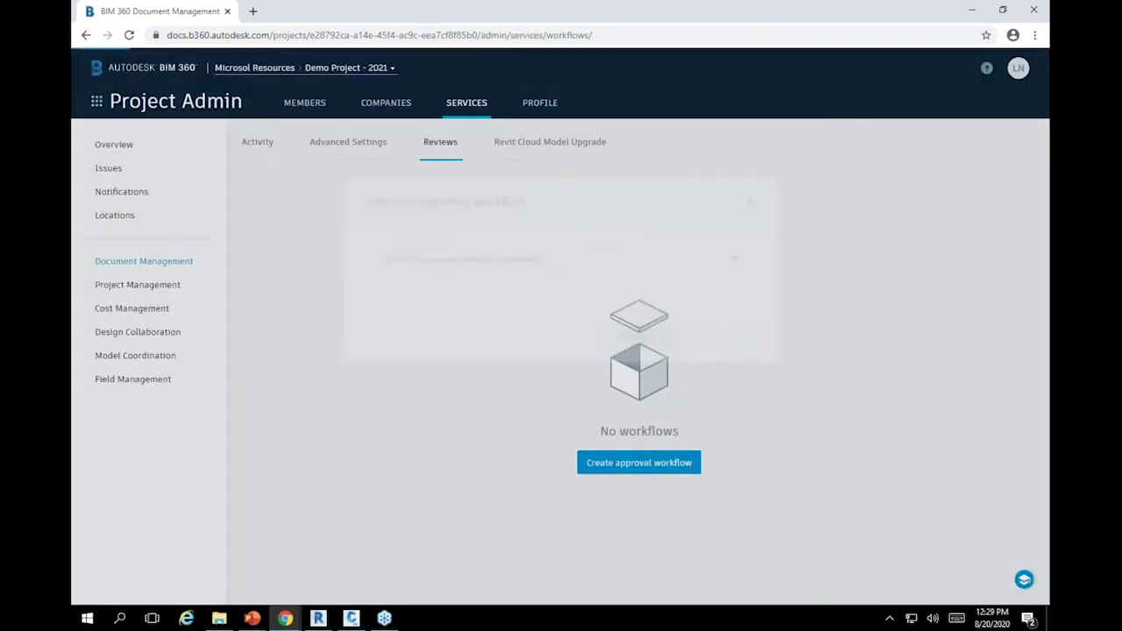
click(536, 298)
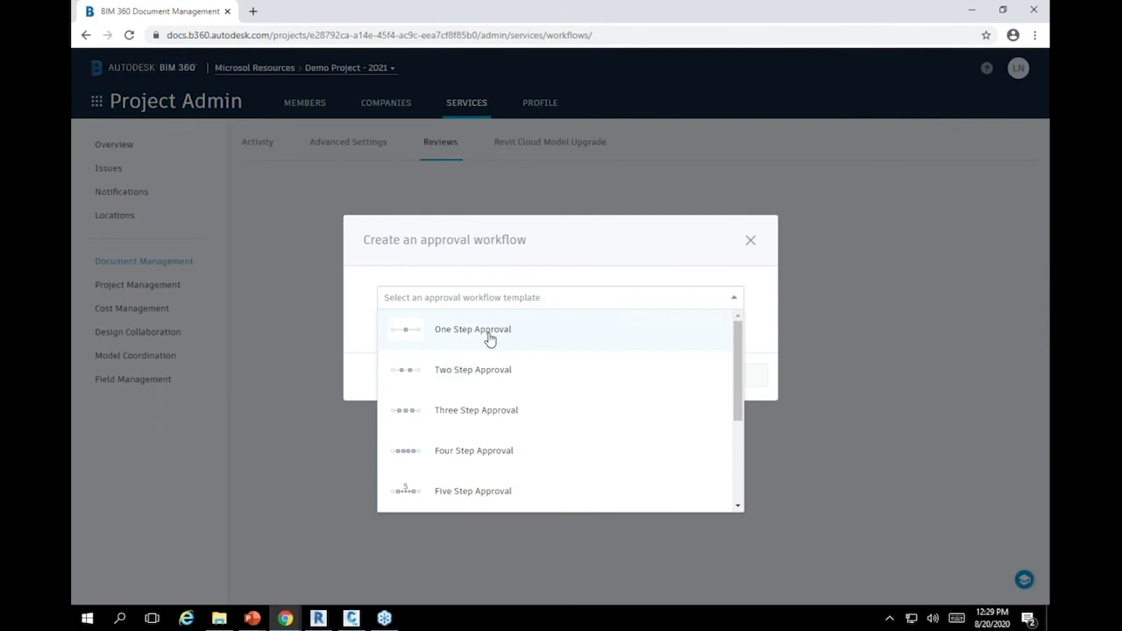
click(504, 409)
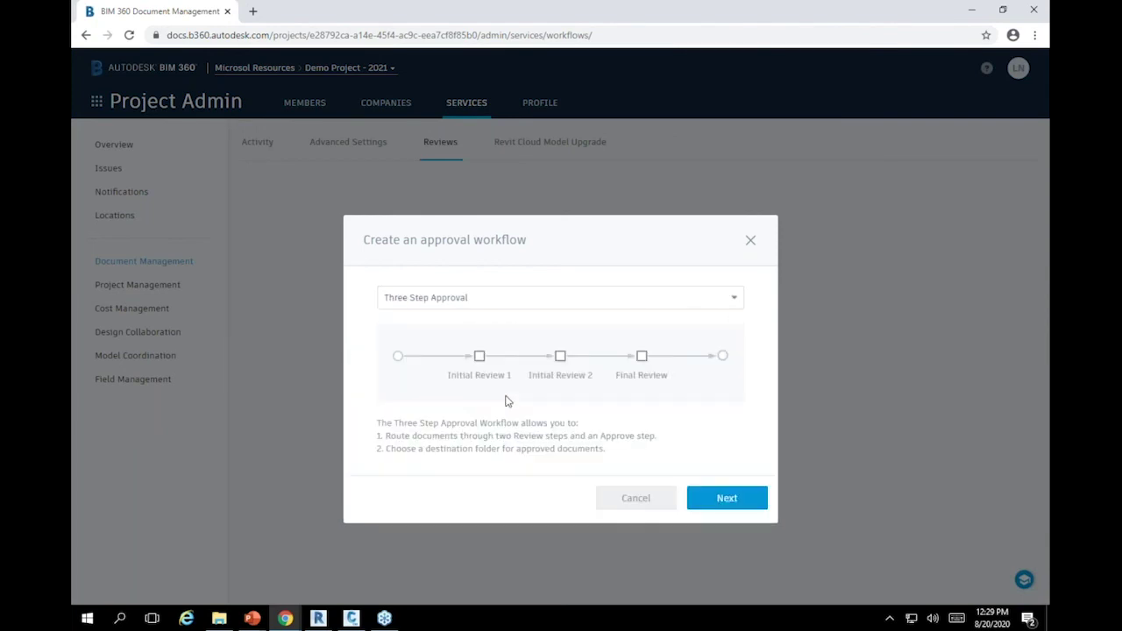
click(537, 305)
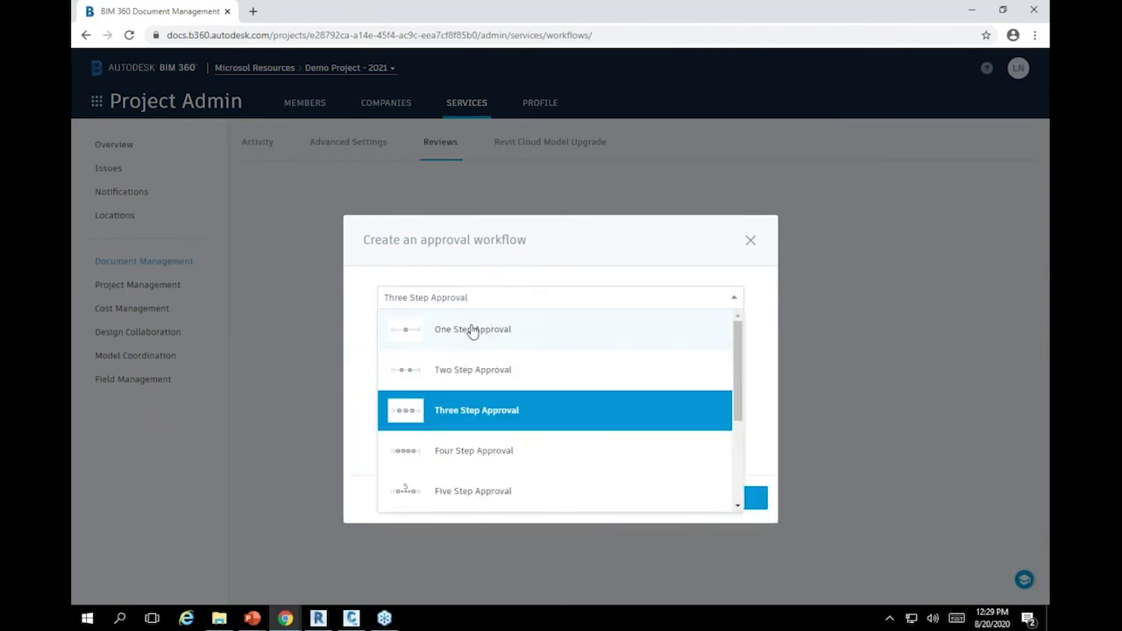
click(473, 329)
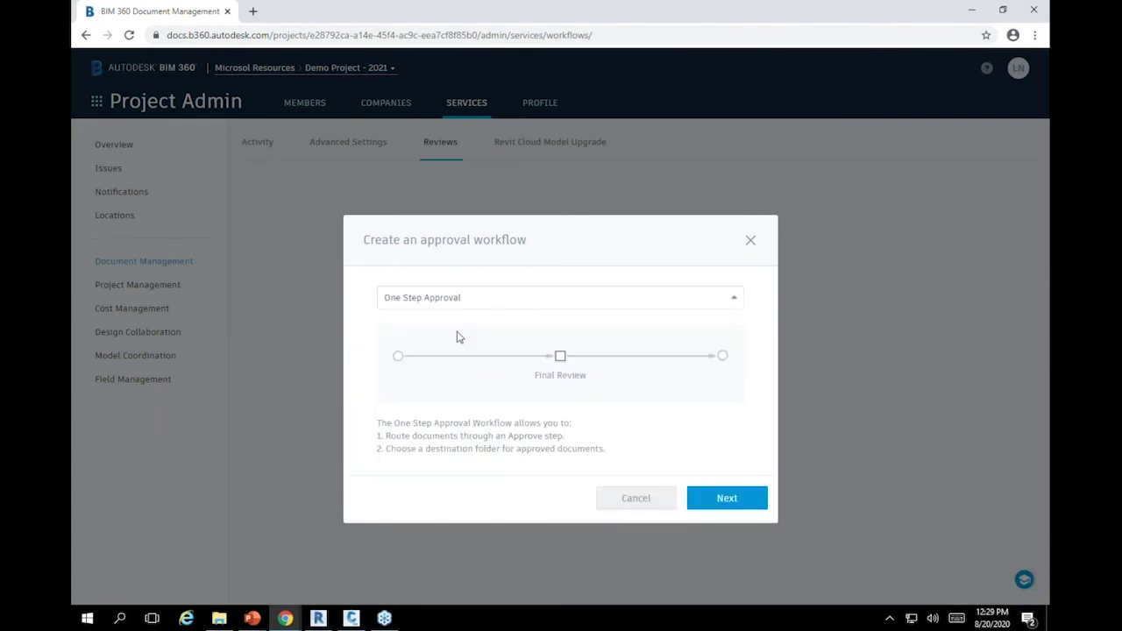
click(726, 498)
Make the third listed user the Initiator and the first listed user the Final Review approver
click(487, 222)
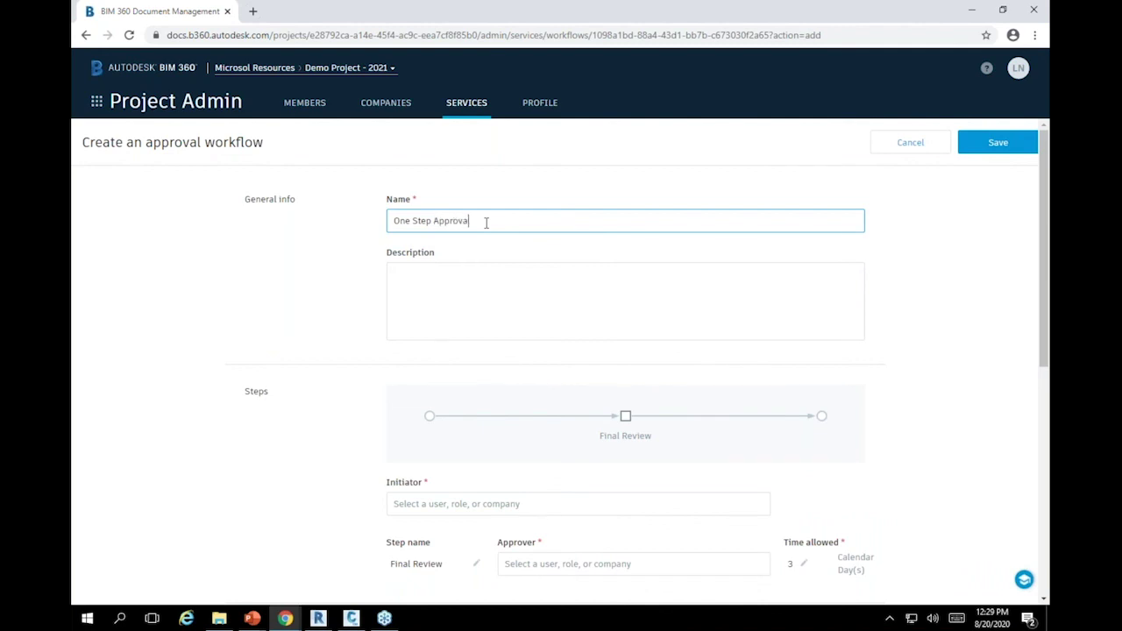
scroll(320, 329, down, 3)
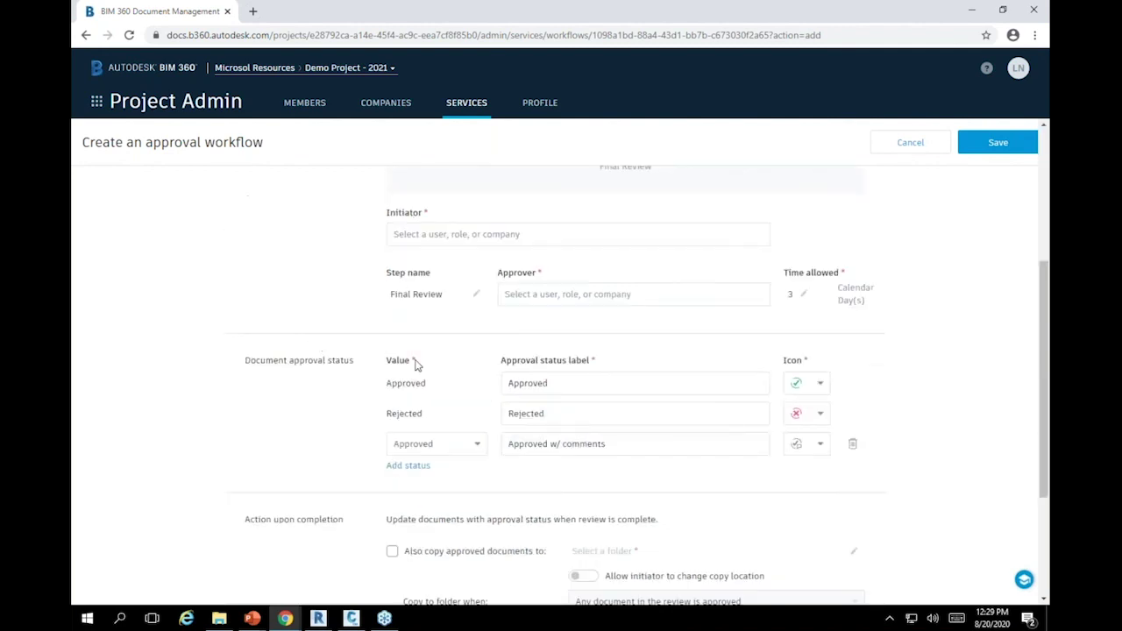
click(521, 243)
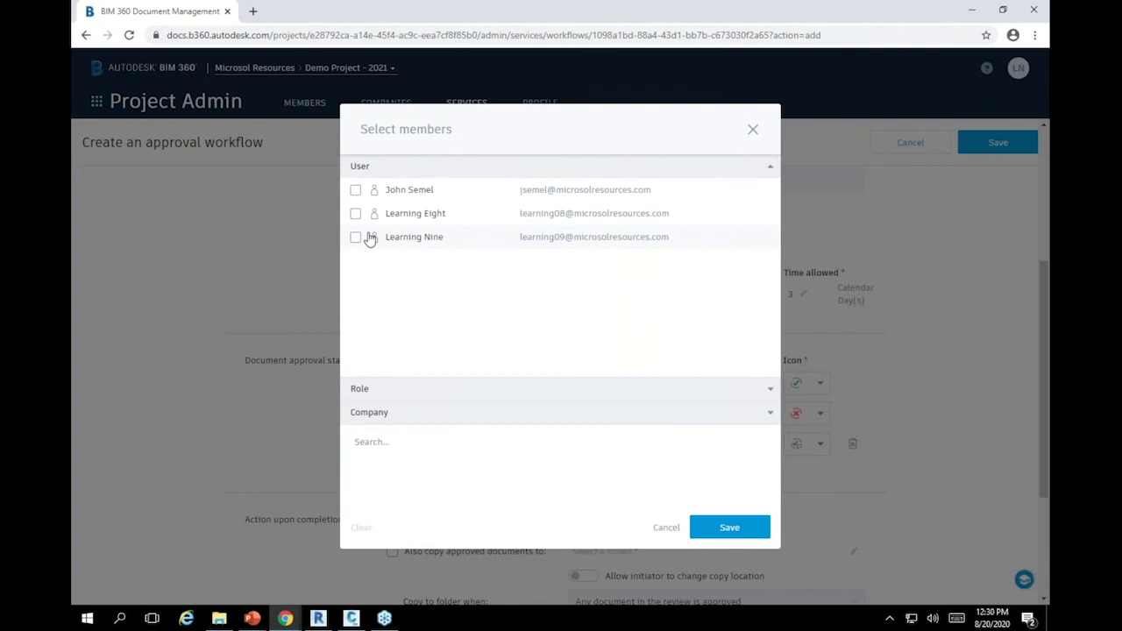
click(356, 238)
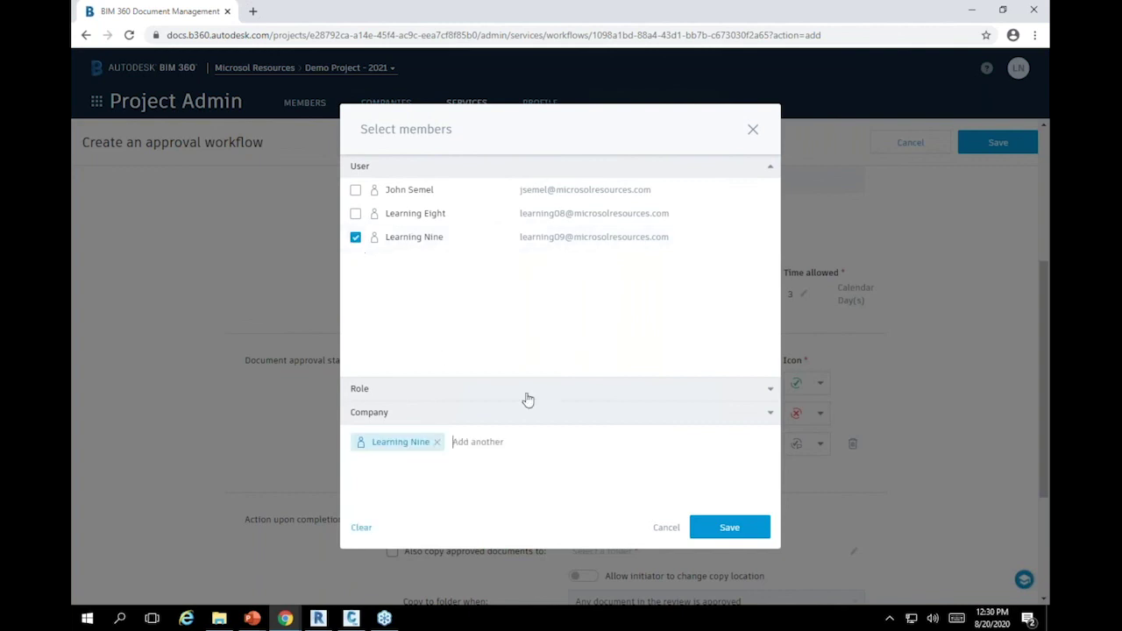
click(728, 529)
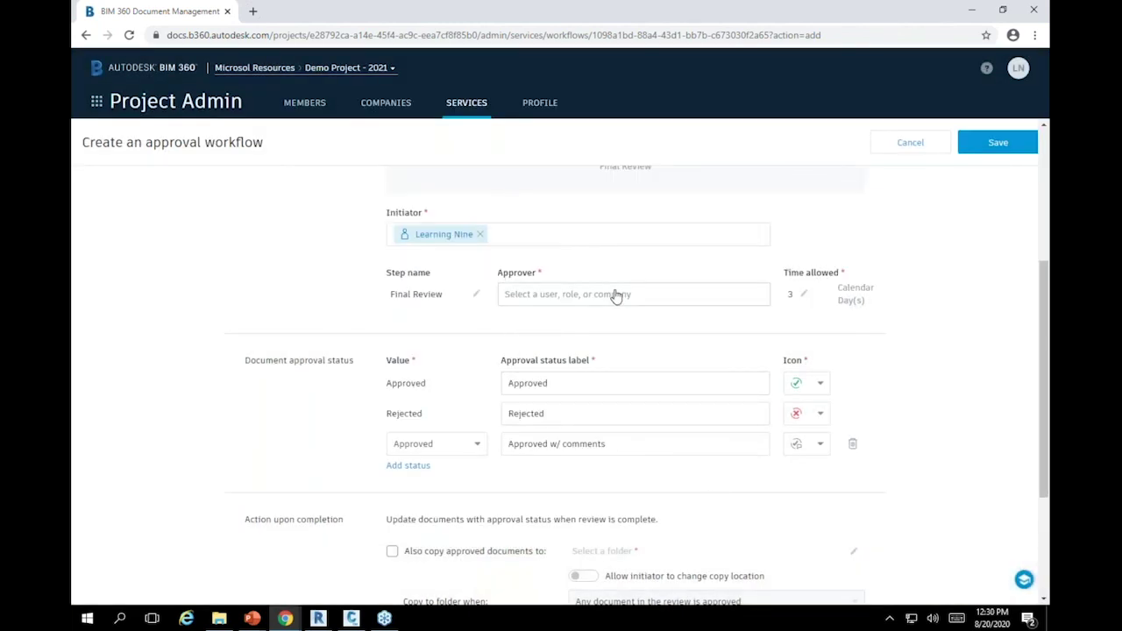
click(616, 295)
click(356, 190)
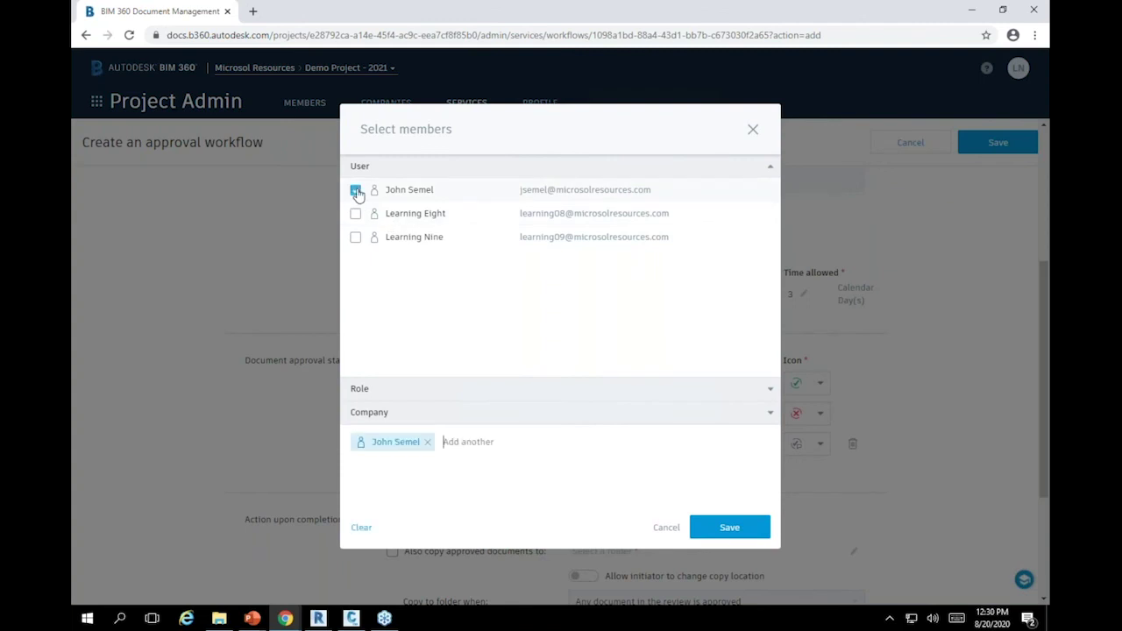
click(735, 528)
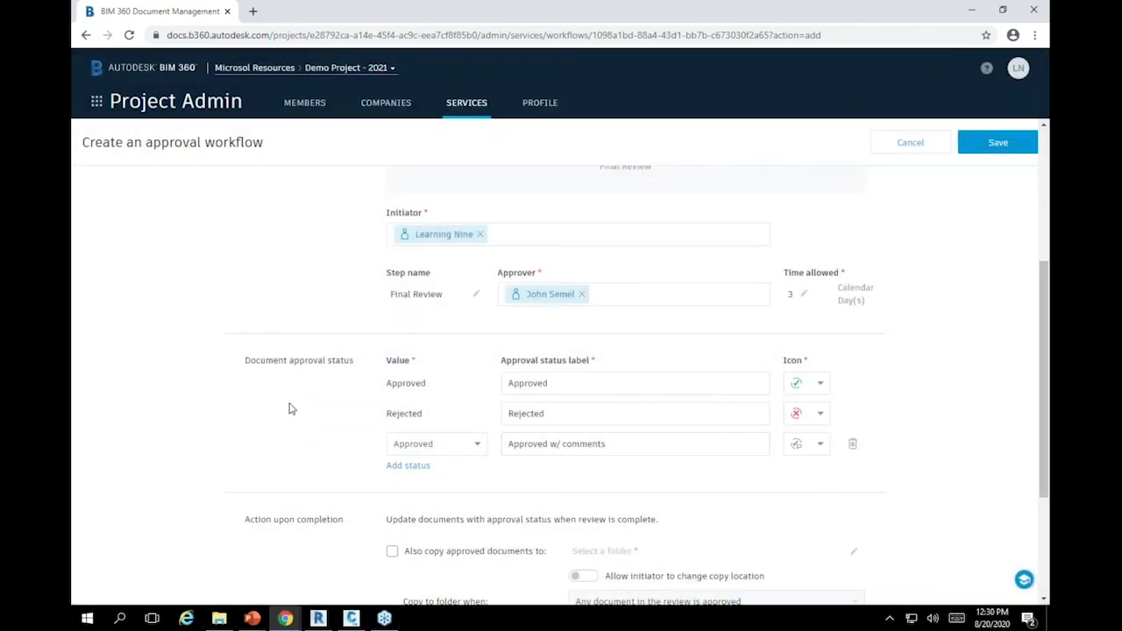
Save the One Step Approval workflow and go back to Document Management
scroll(292, 409, down, 2)
click(694, 249)
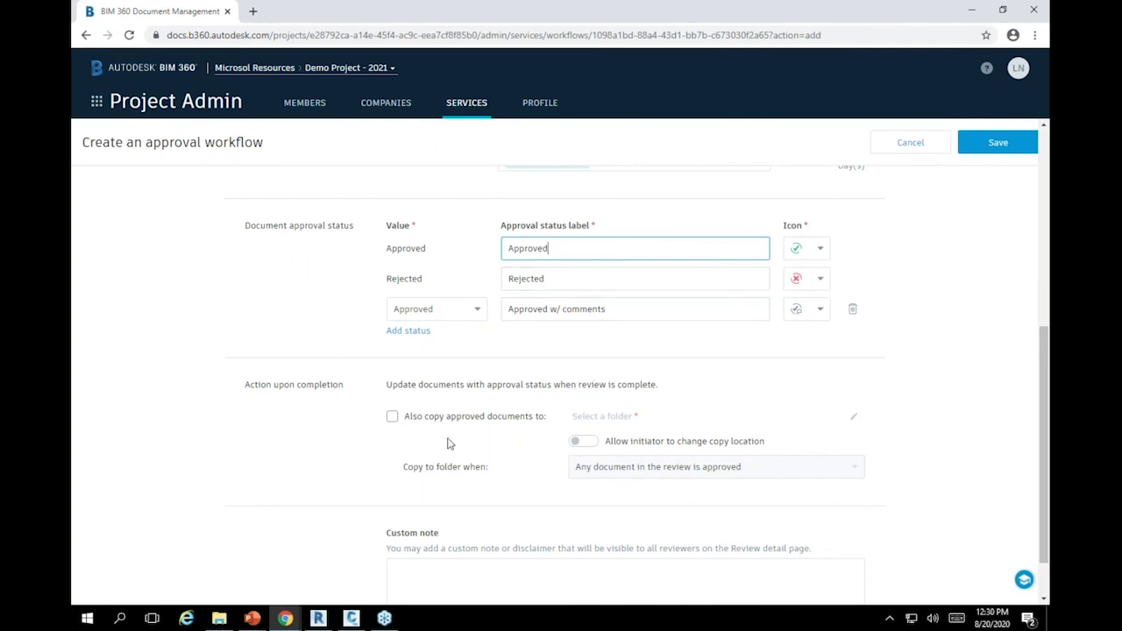
scroll(433, 439, down, 1)
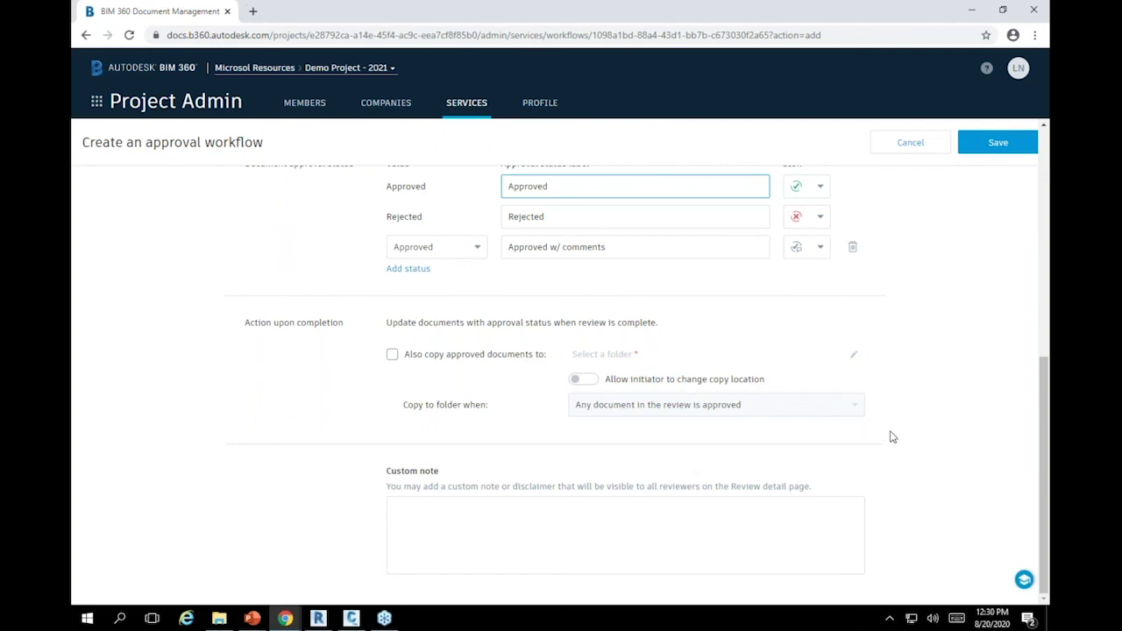
click(1005, 142)
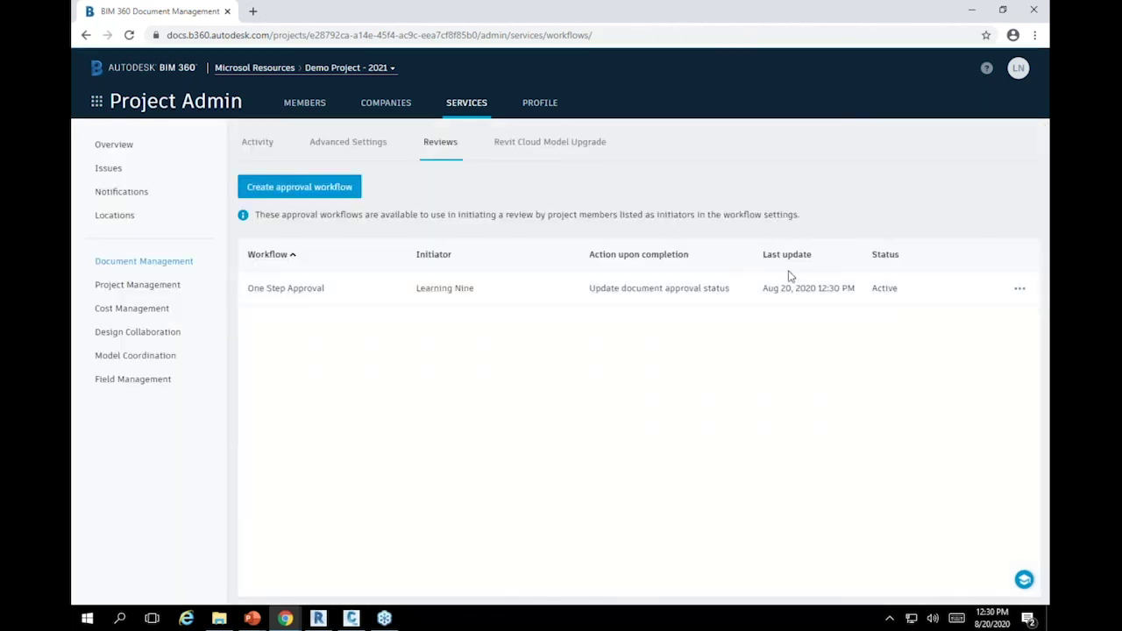
click(97, 104)
click(302, 168)
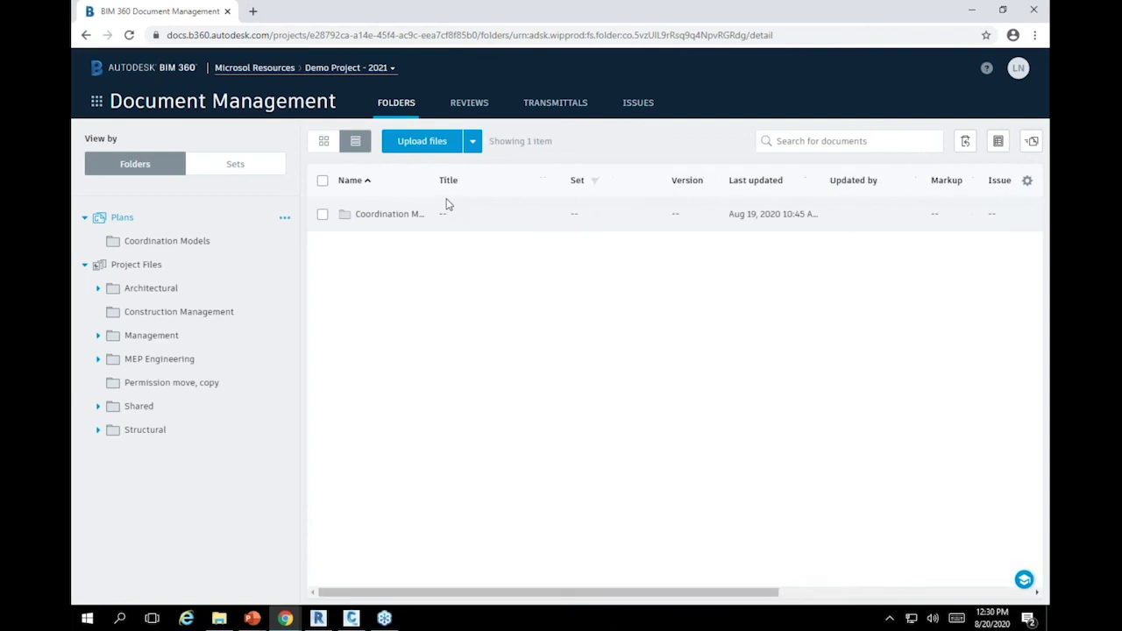
Submit rac_basic_sample_project v2.rvt from the Architectural folder for One Step Approval review
click(147, 289)
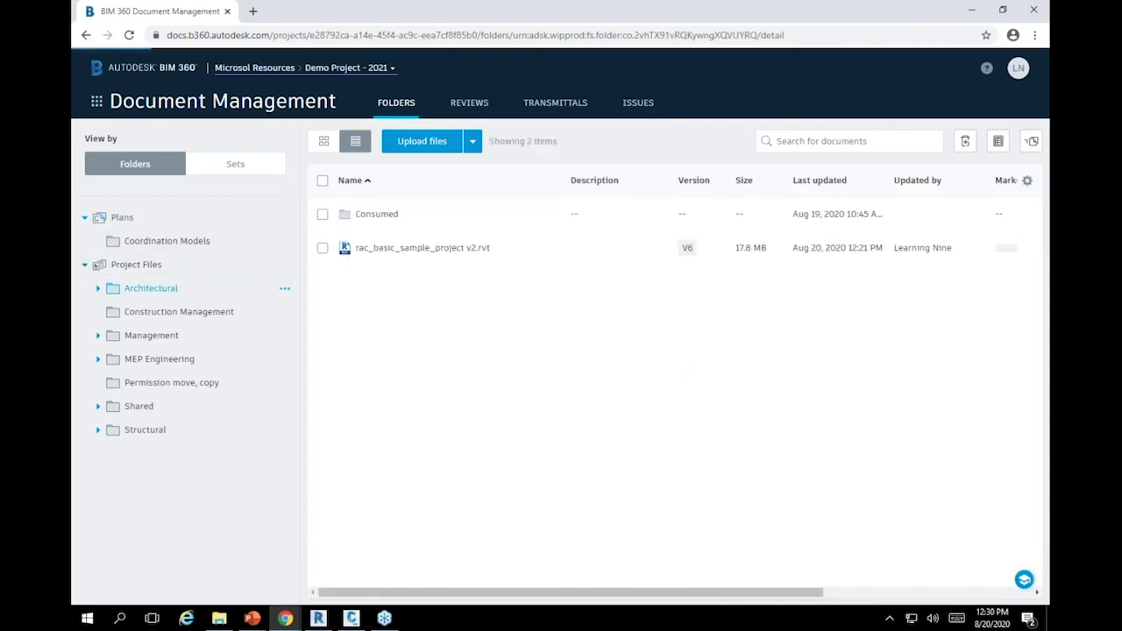
click(323, 248)
click(555, 249)
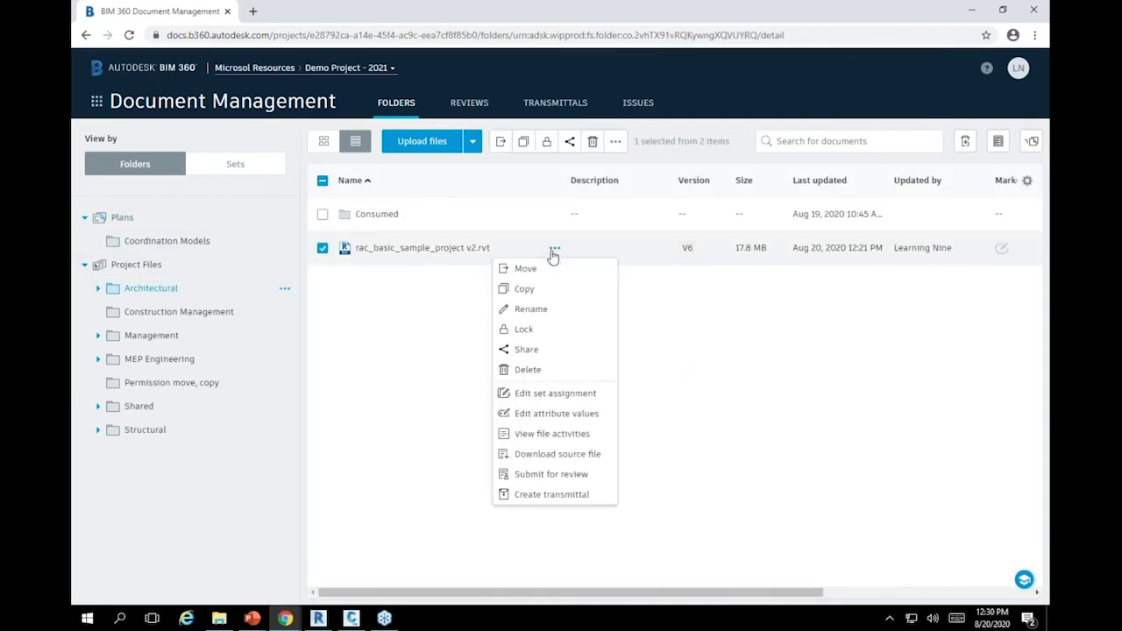
click(552, 475)
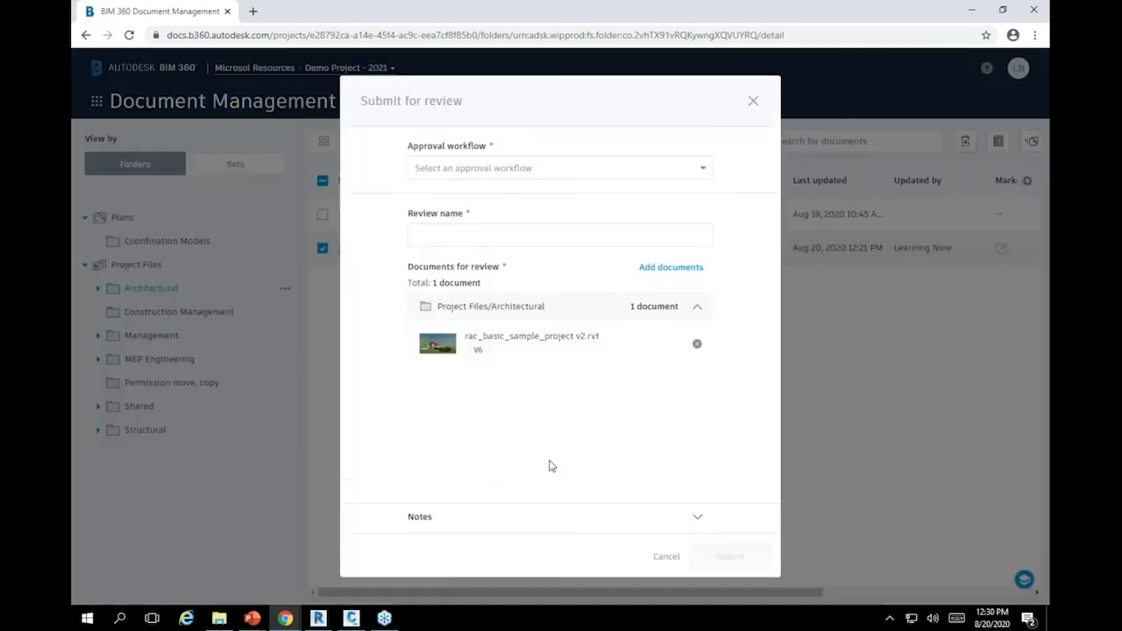
click(505, 168)
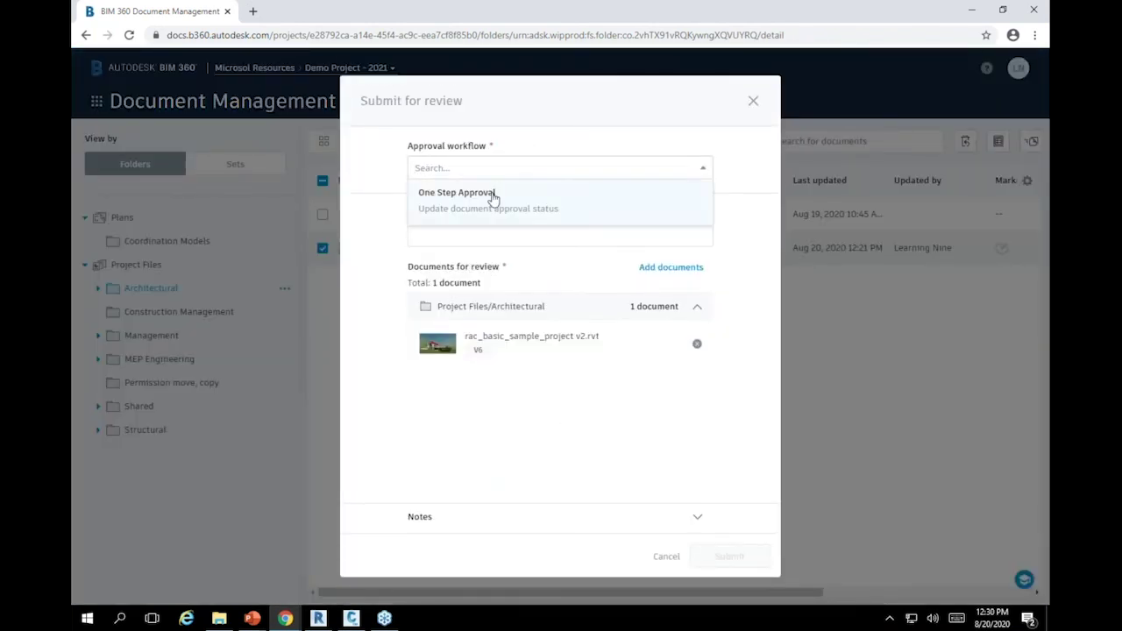
click(494, 194)
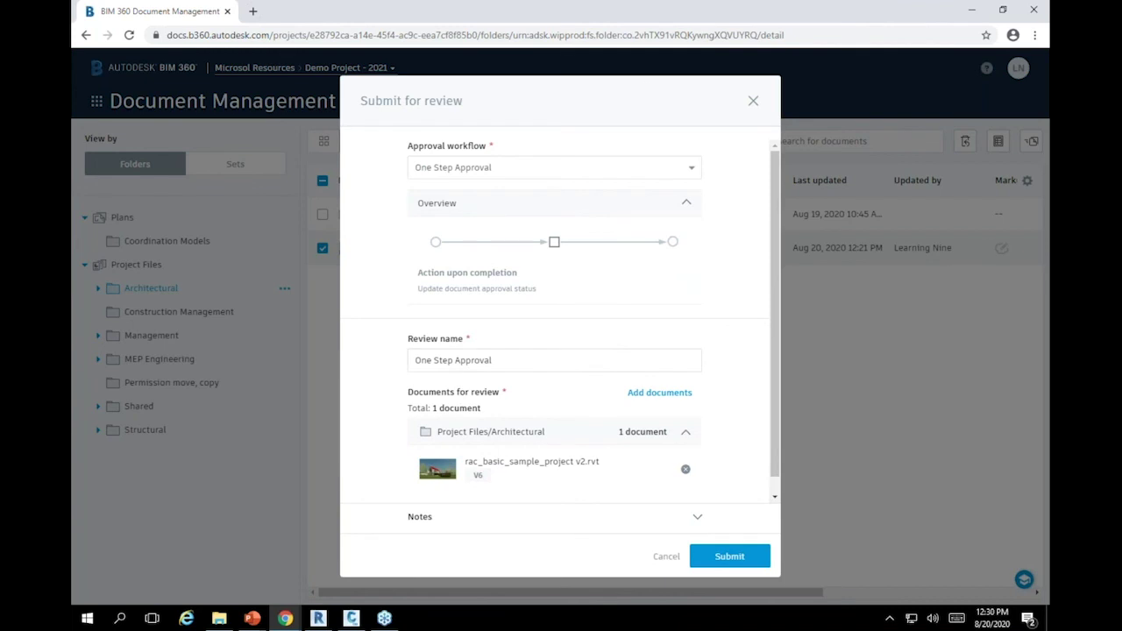
scroll(541, 443, down, 1)
click(725, 559)
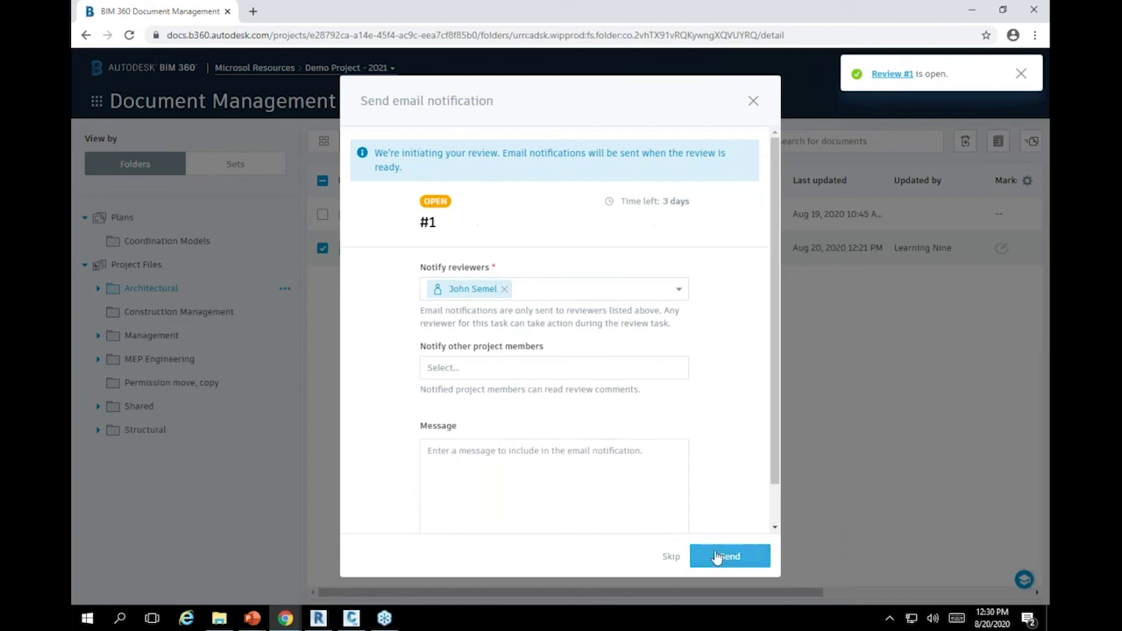
Send the review notification with message 'Please review, thanks' and notify one more project member
click(578, 500)
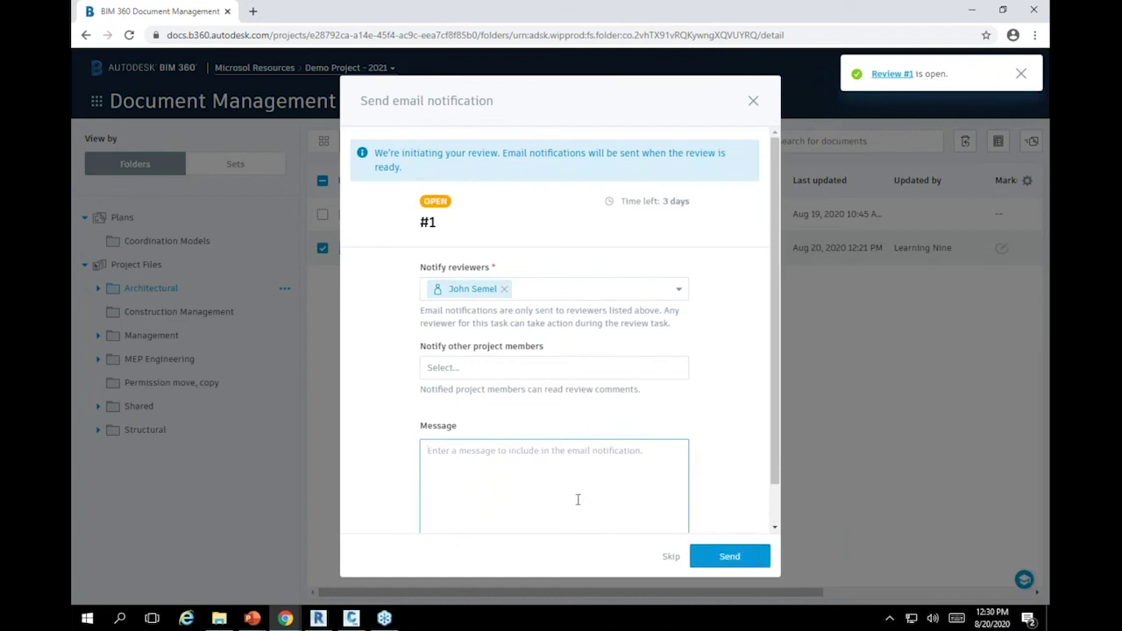
text(Please)
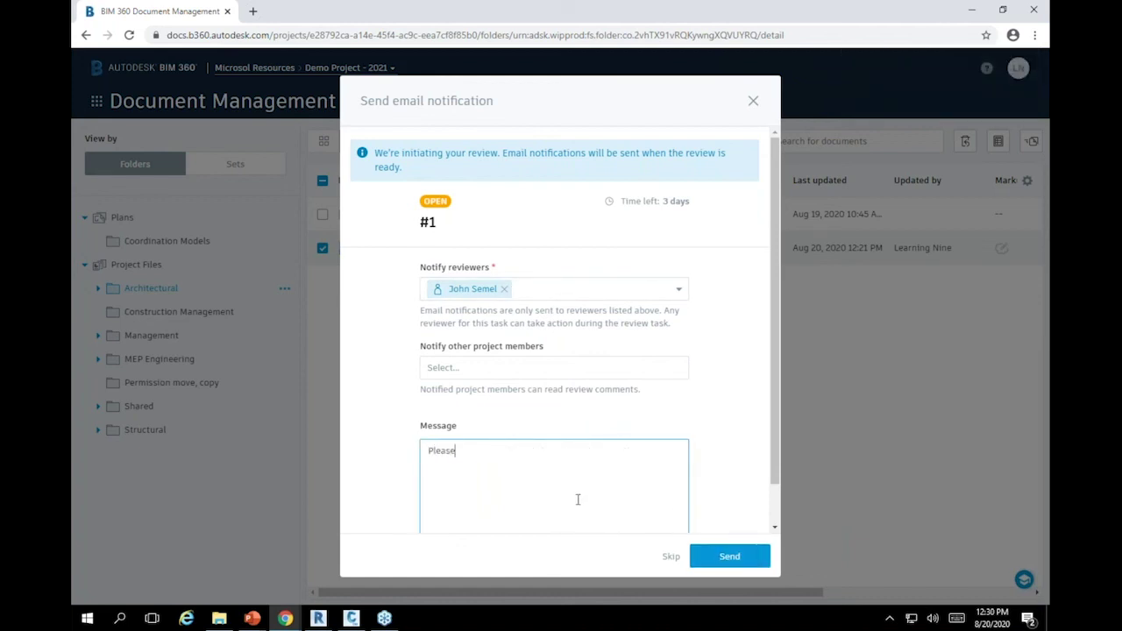
text( review, thanks)
click(589, 366)
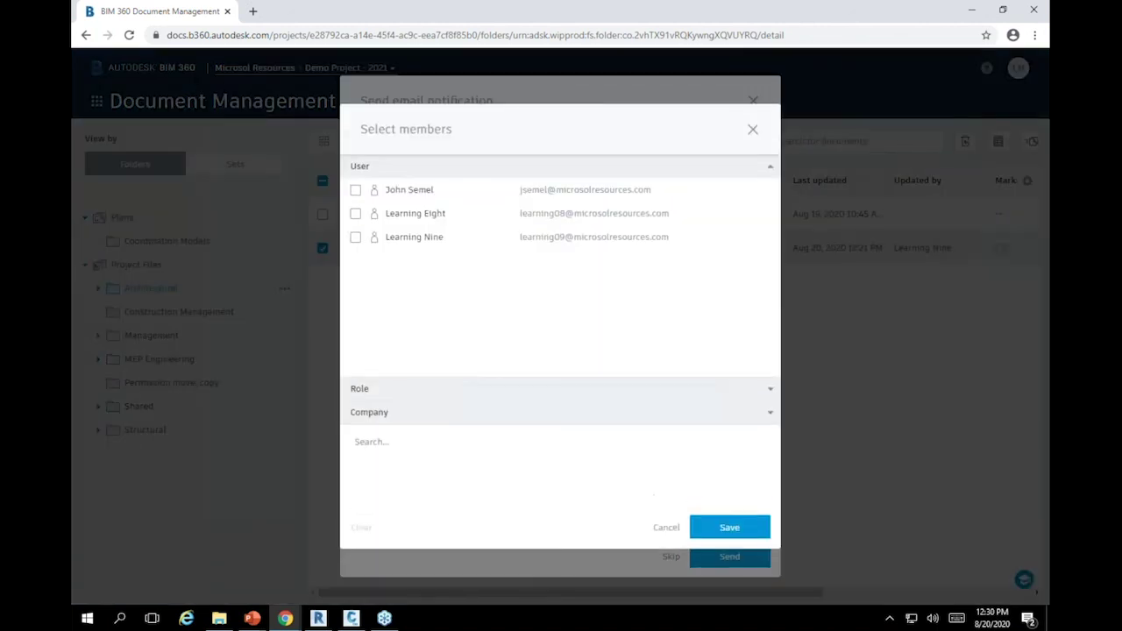
click(355, 213)
click(715, 527)
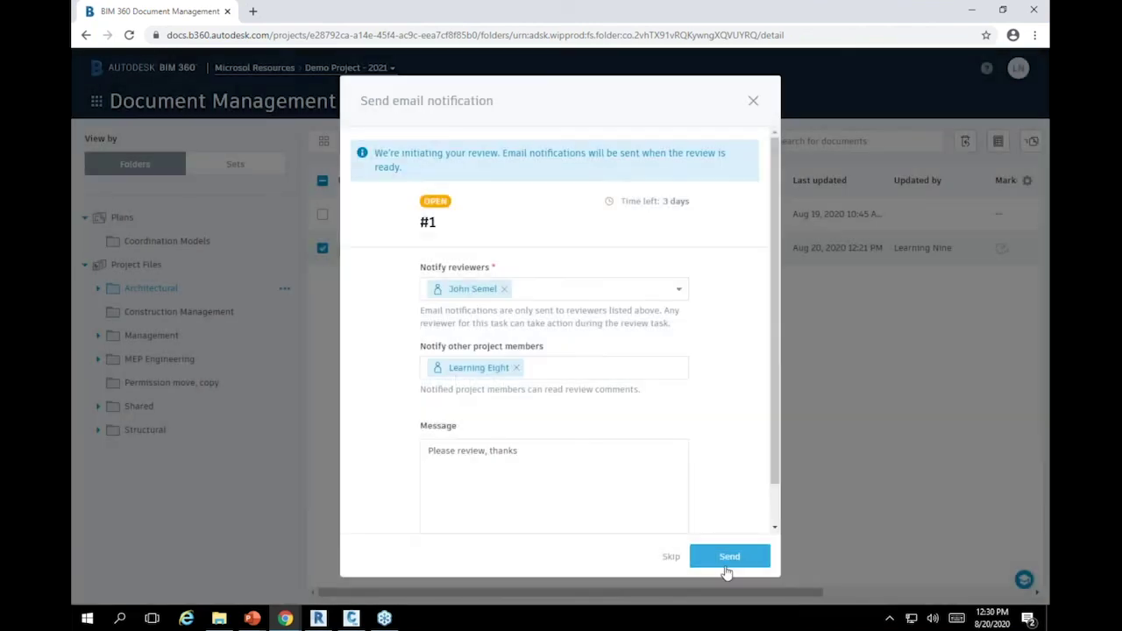
click(724, 561)
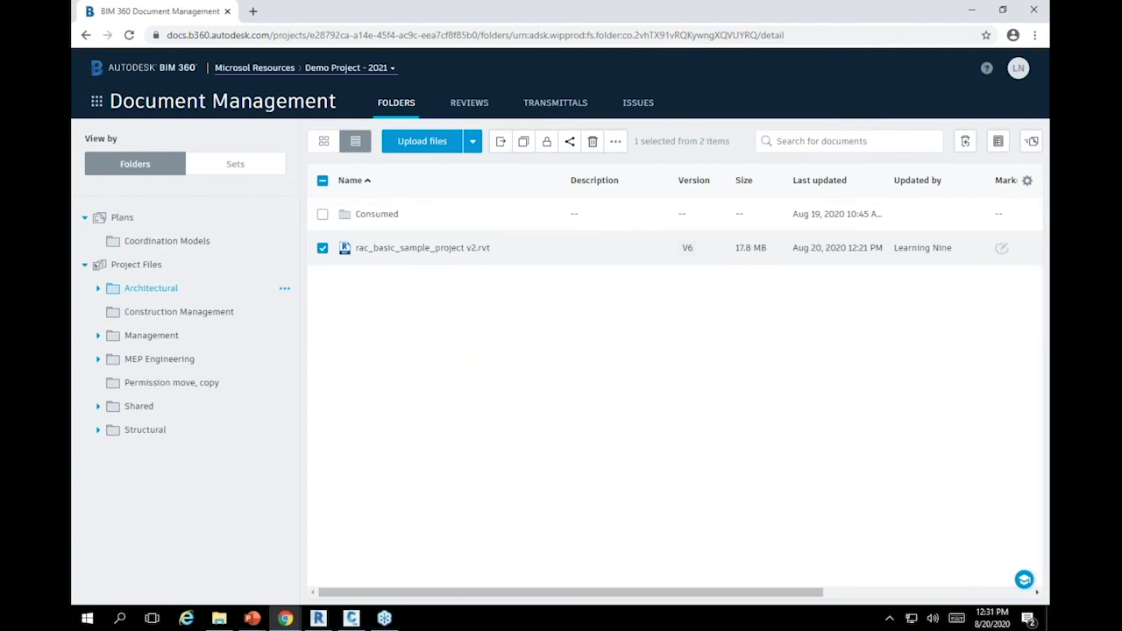
Open rac_basic_sample_project v2.rvt in the viewer on the Level 1 plan sheet
click(434, 249)
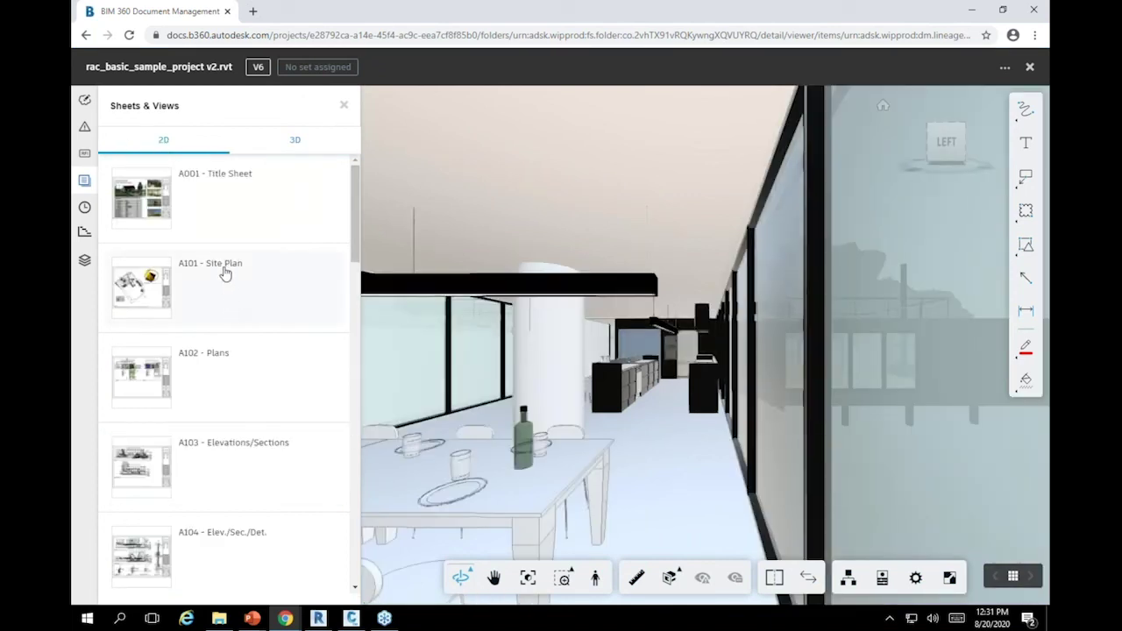
scroll(230, 383, down, 5)
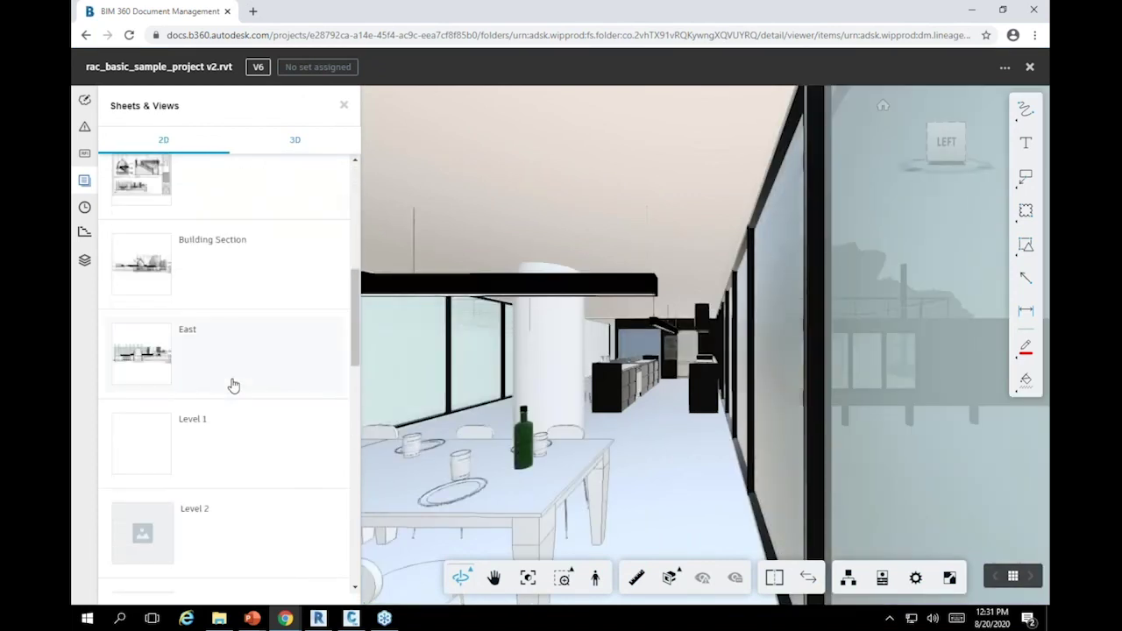
click(197, 421)
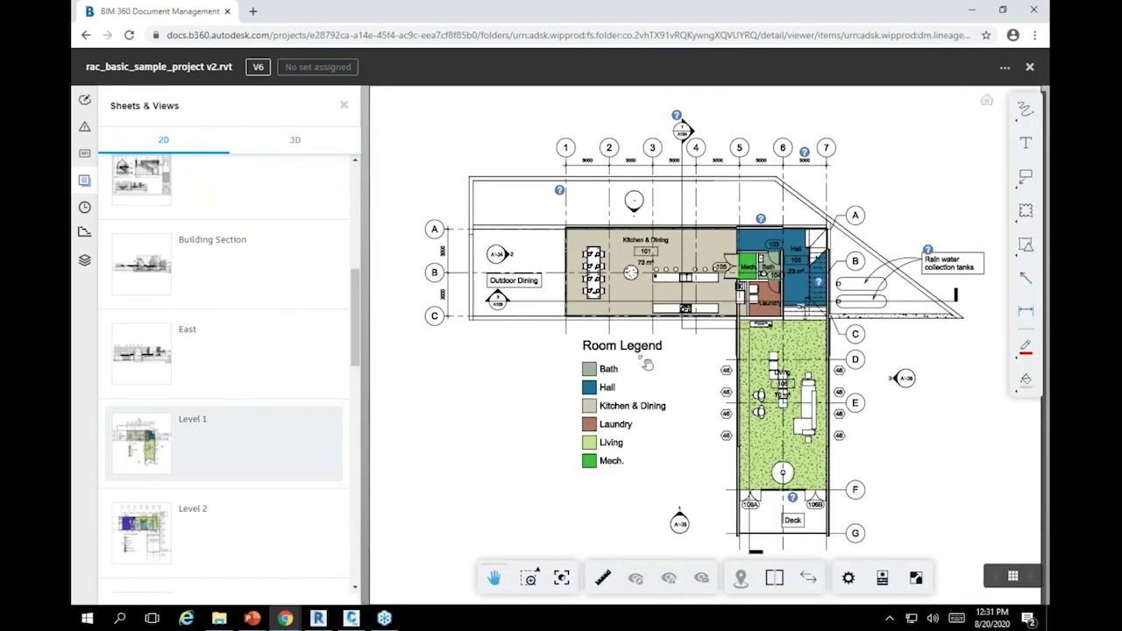
scroll(575, 247, up, 3)
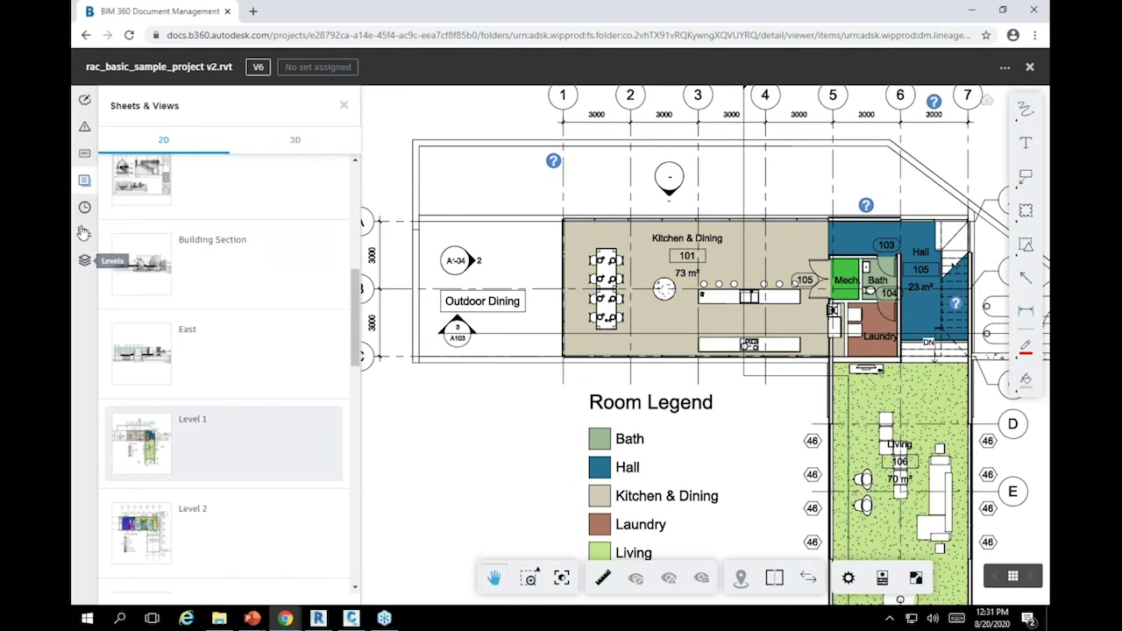
click(85, 128)
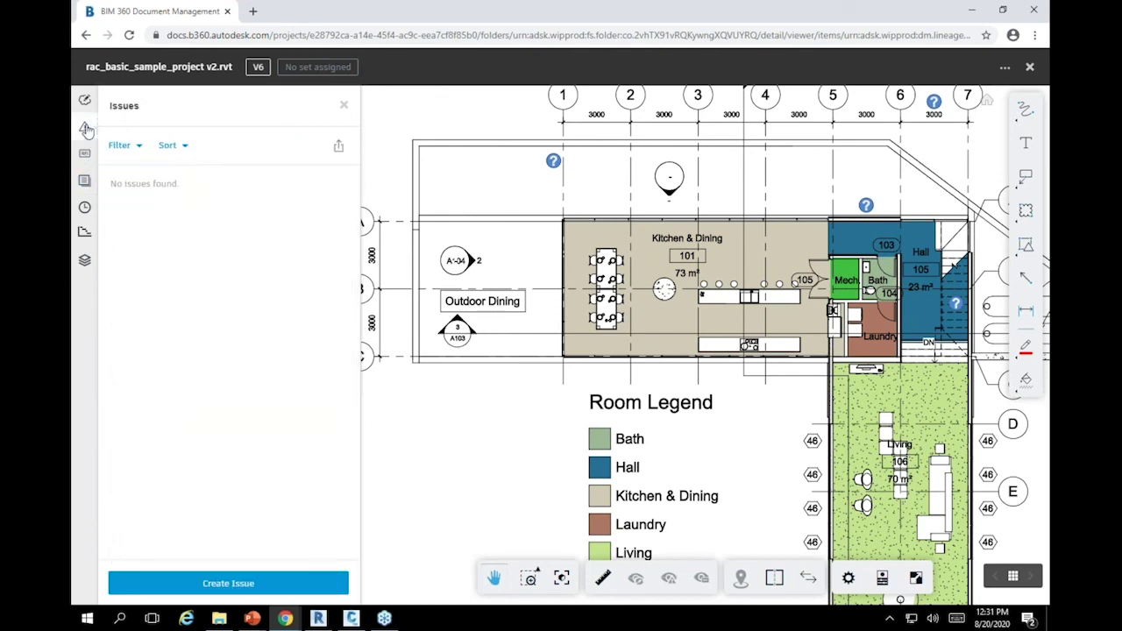
Pin a new issue in the Kitchen & Dining room and title it 'Column Issue'
click(226, 583)
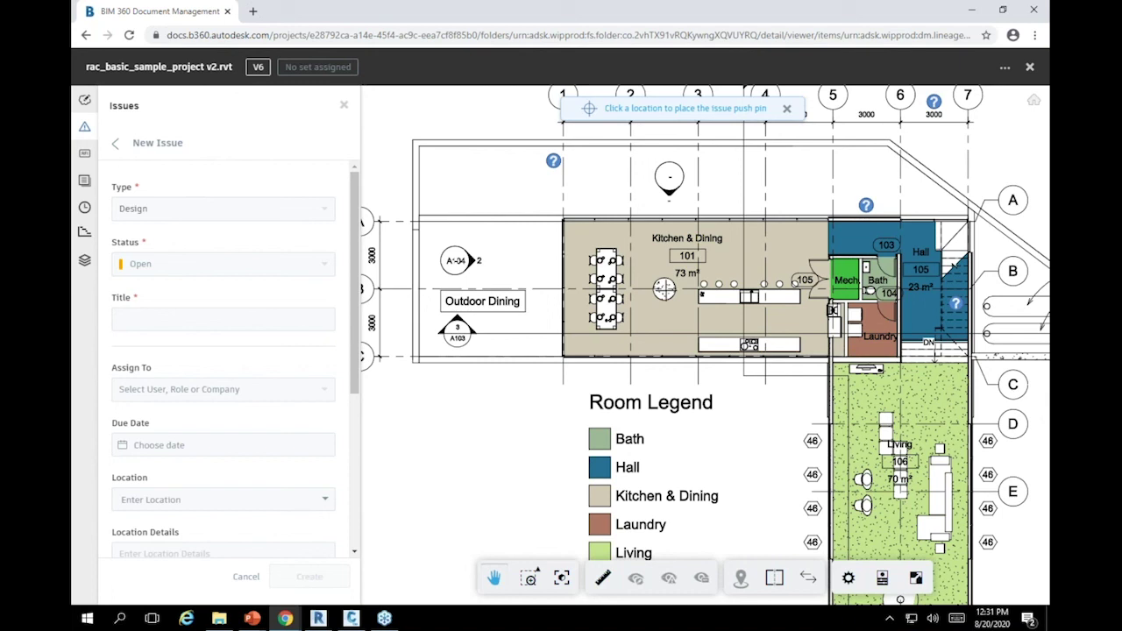
click(665, 289)
scroll(668, 293, up, 3)
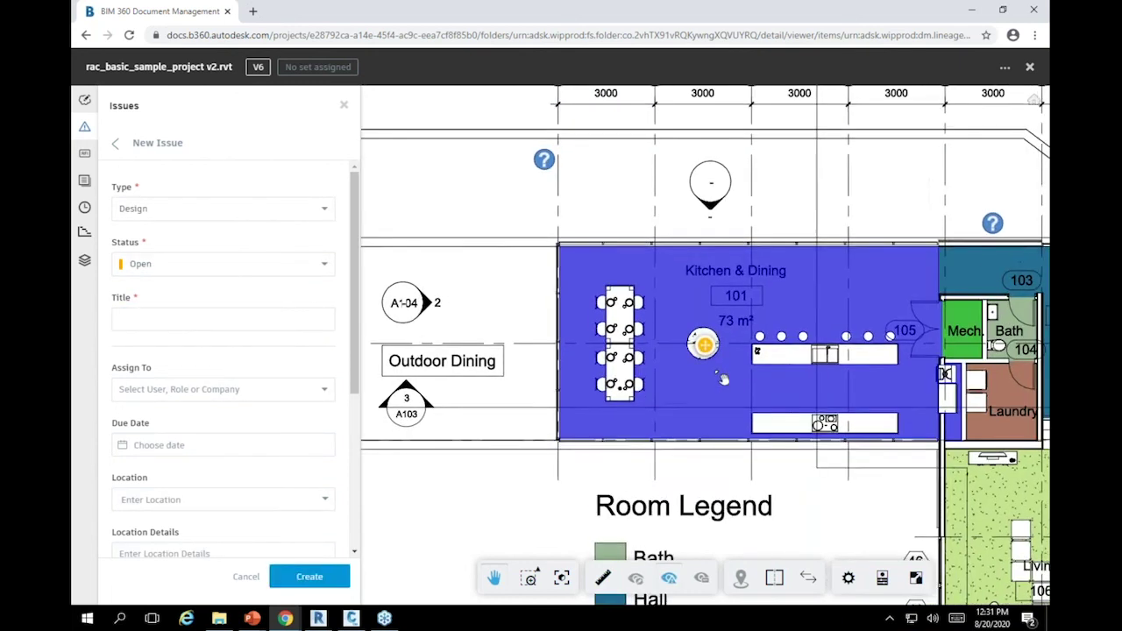
click(177, 319)
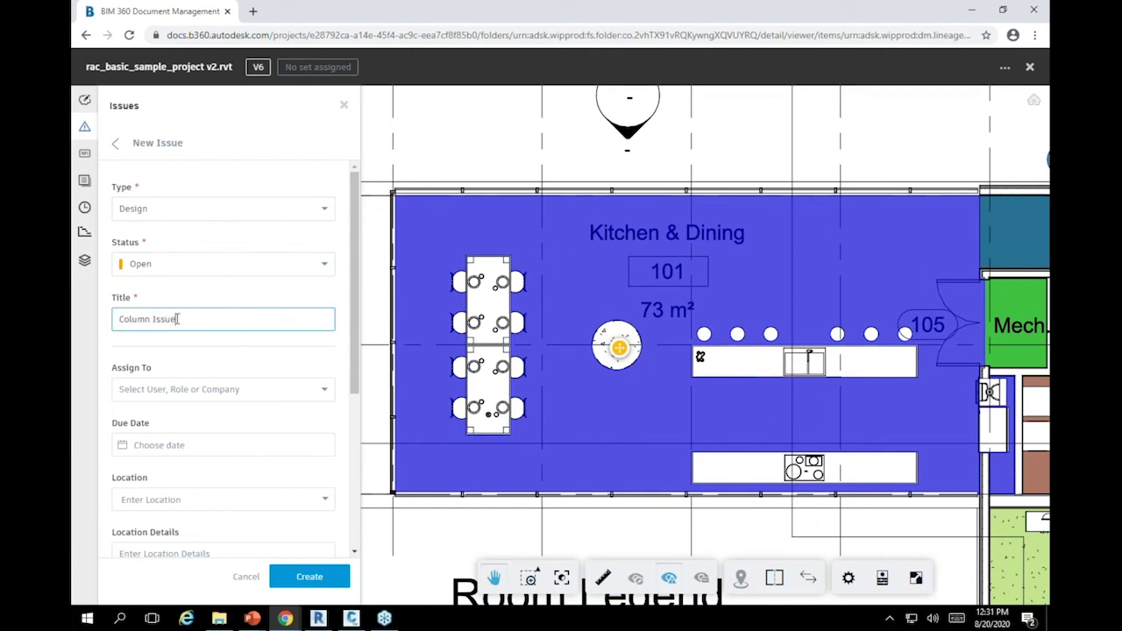
Assign the issue, set due date Aug 22 and root cause Constructability, then create it
click(236, 391)
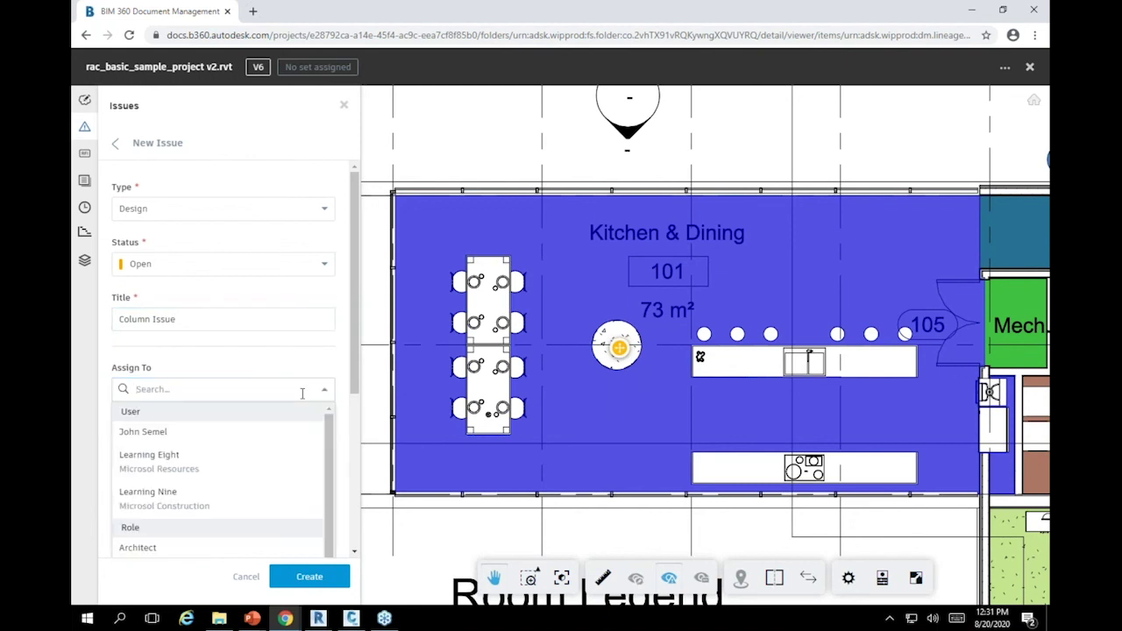
click(185, 463)
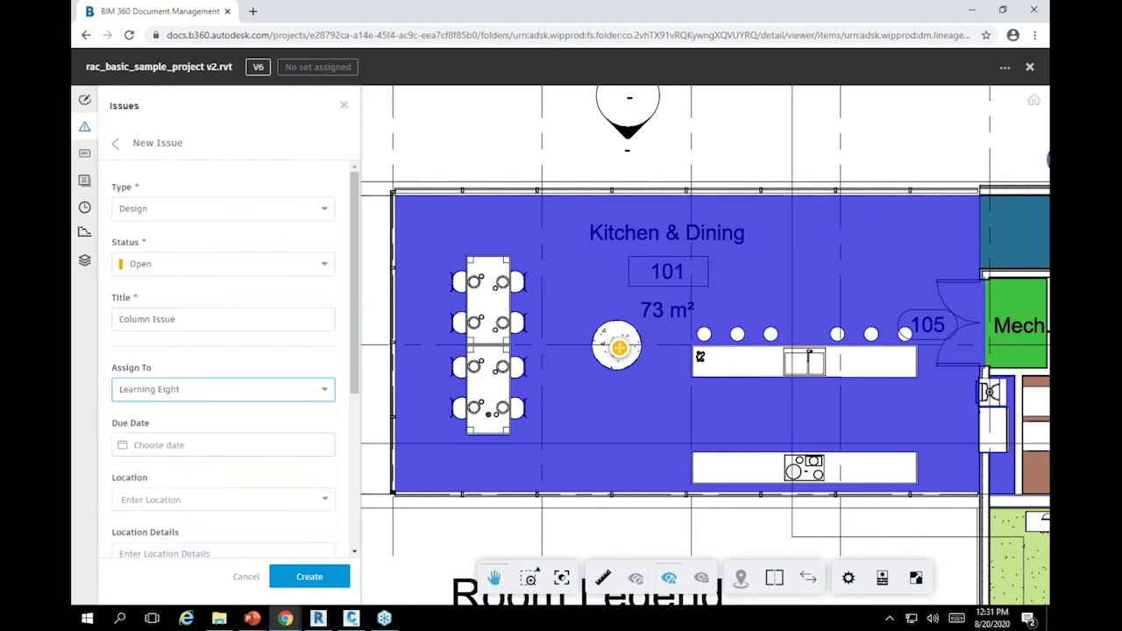
click(238, 446)
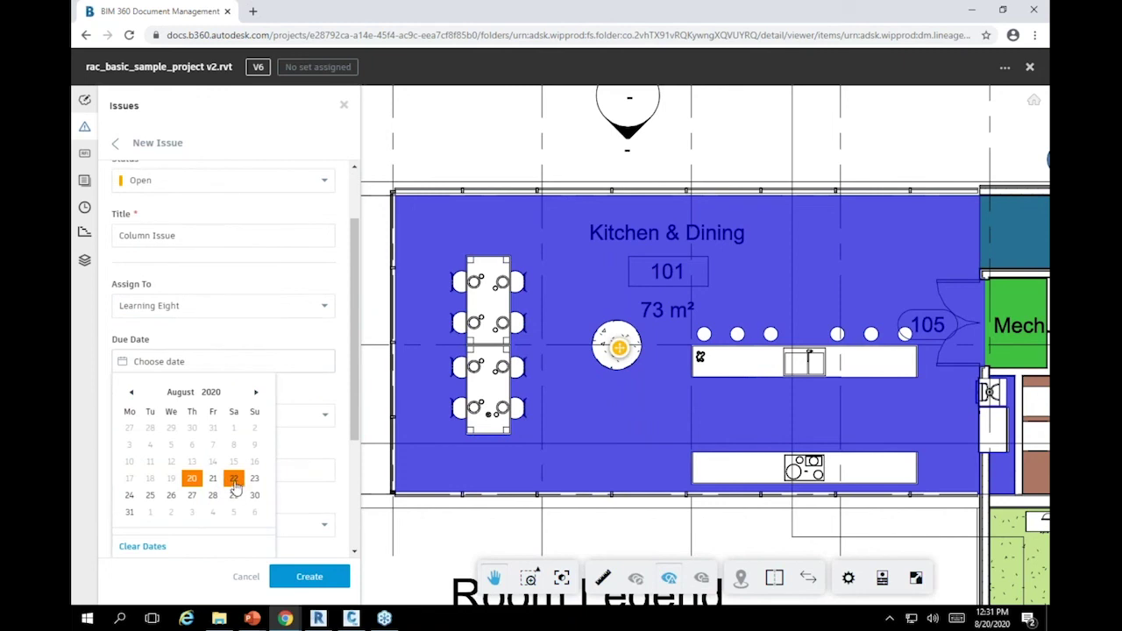
click(234, 480)
scroll(263, 443, down, 3)
click(269, 446)
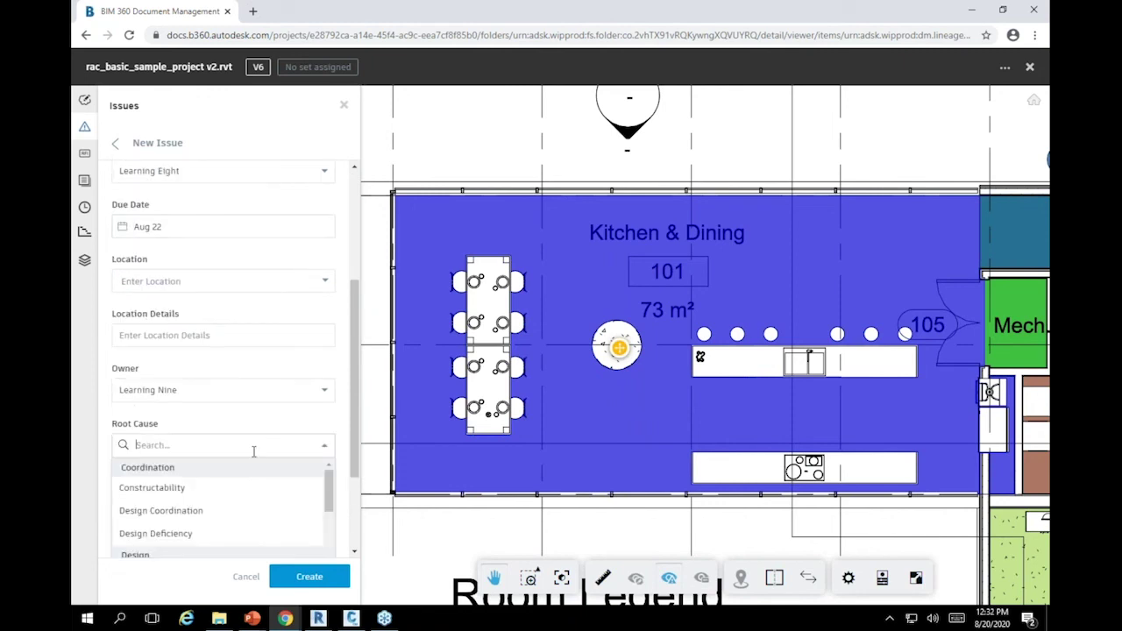
click(162, 491)
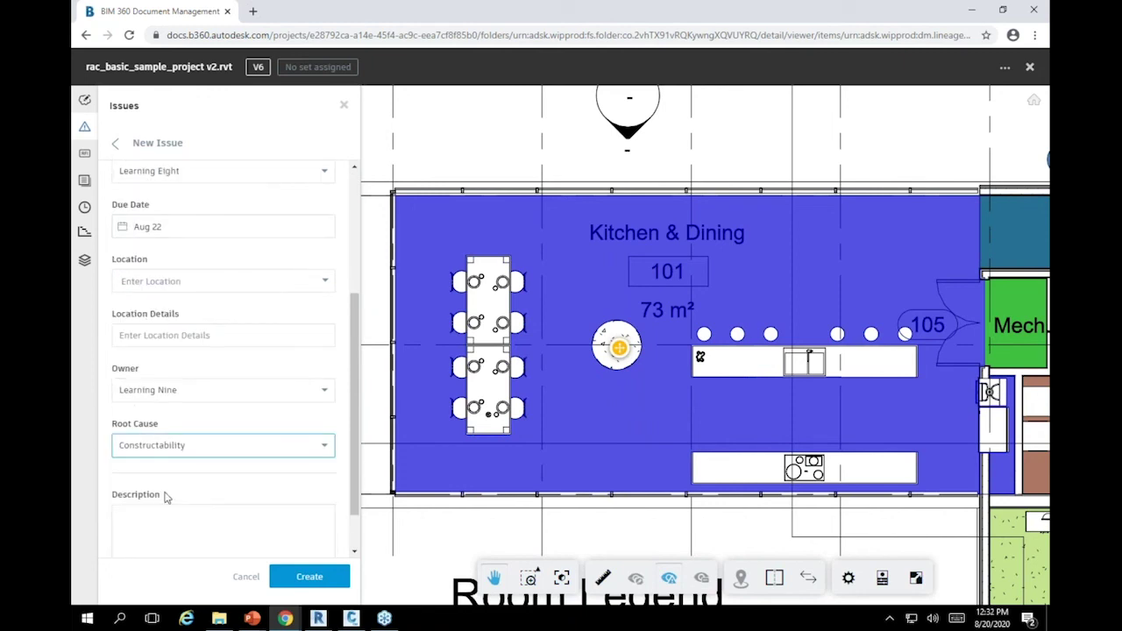
click(307, 576)
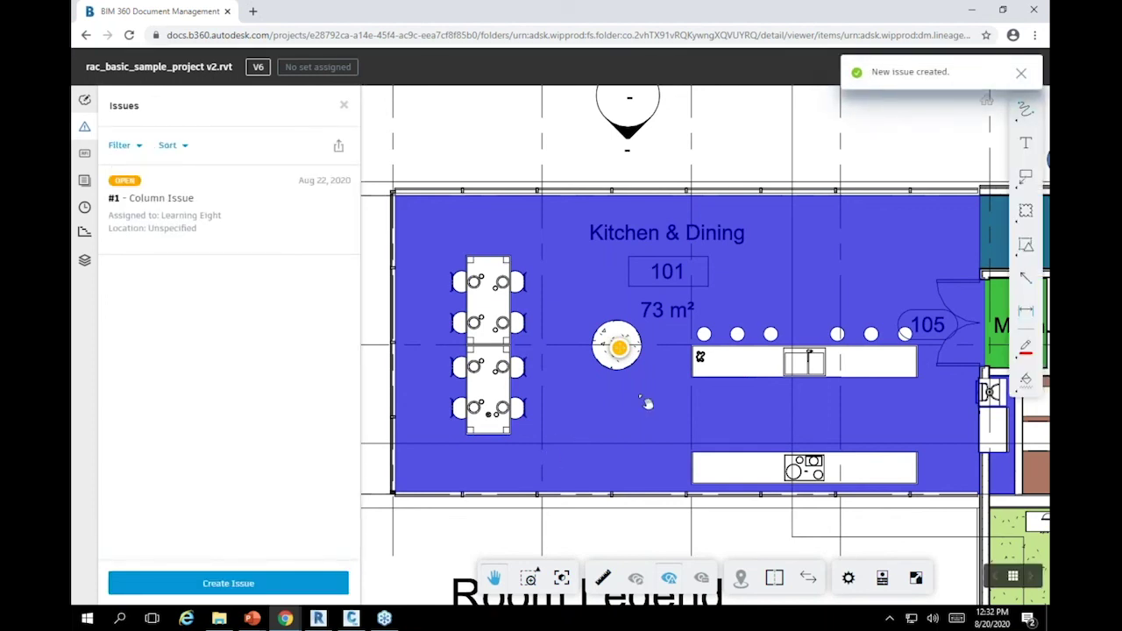
Pin a new RFI 'Cost of table?' on the dining table and add a co-reviewer
click(88, 156)
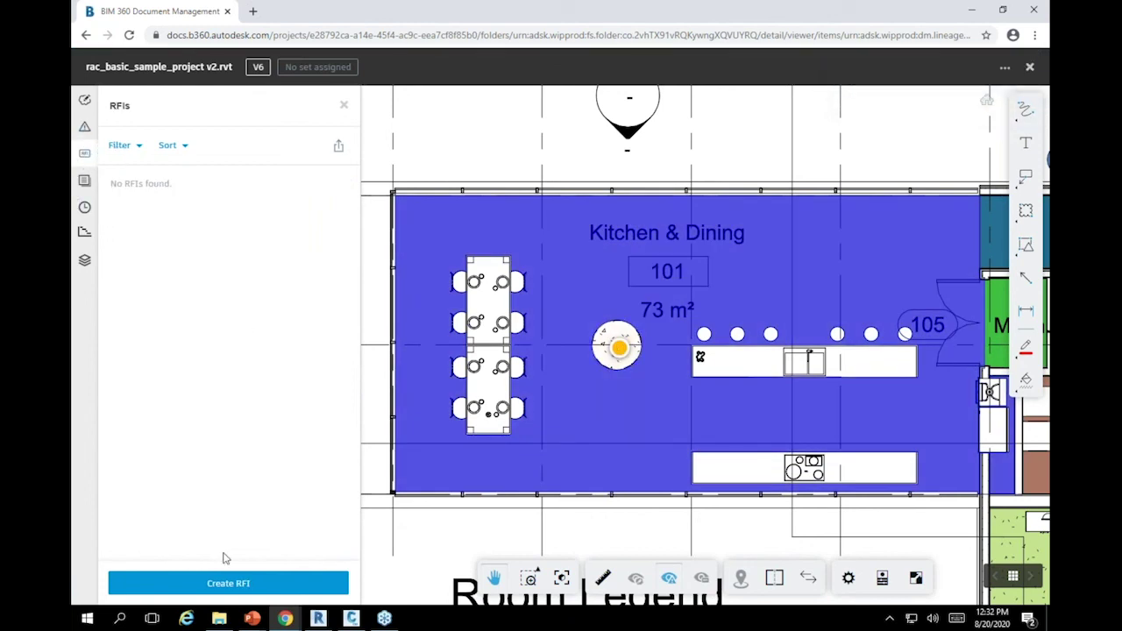
click(224, 583)
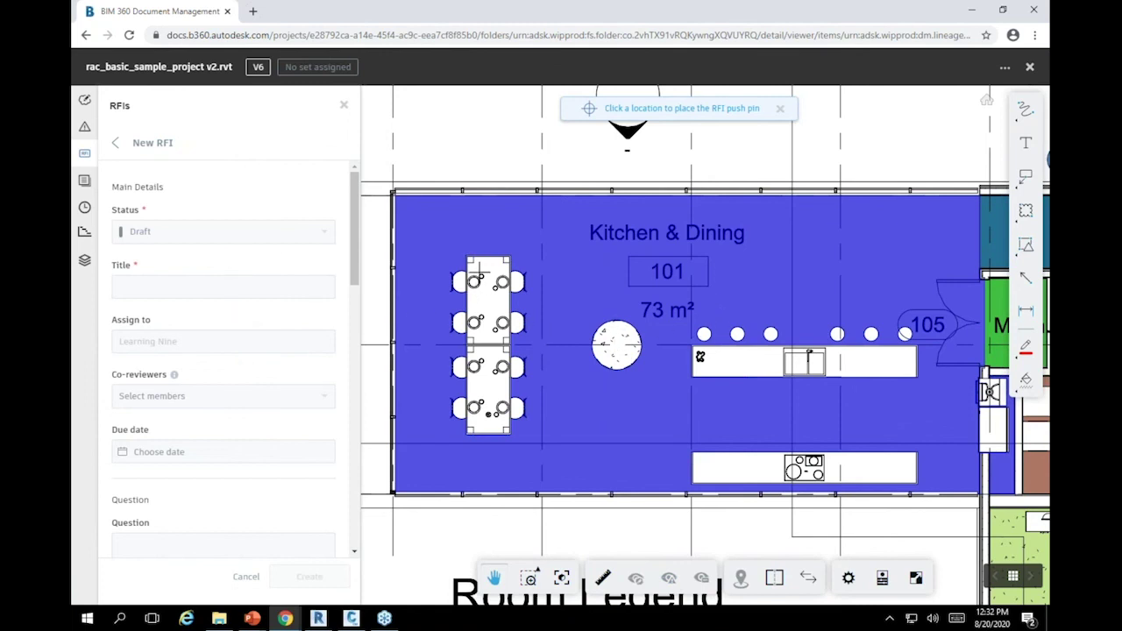
click(493, 263)
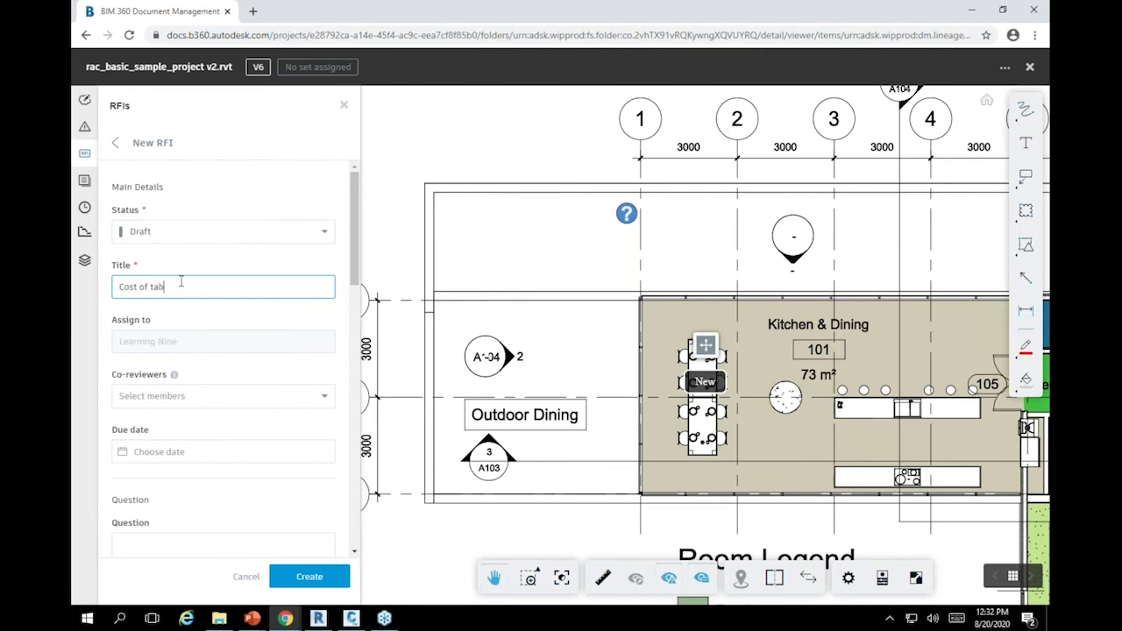
click(252, 396)
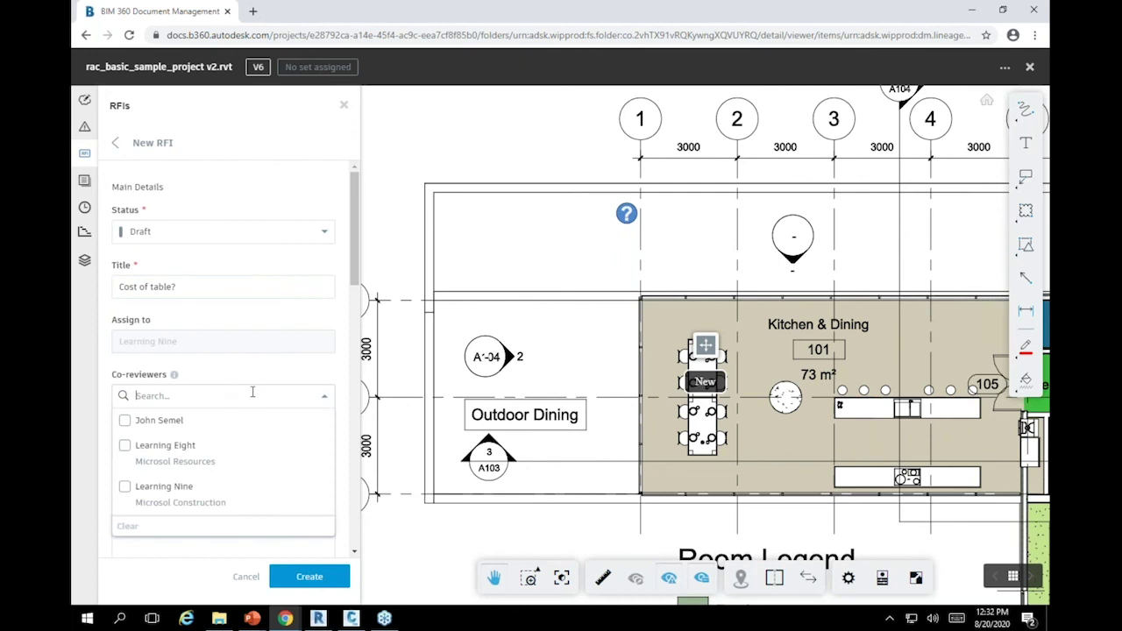
click(125, 445)
click(149, 581)
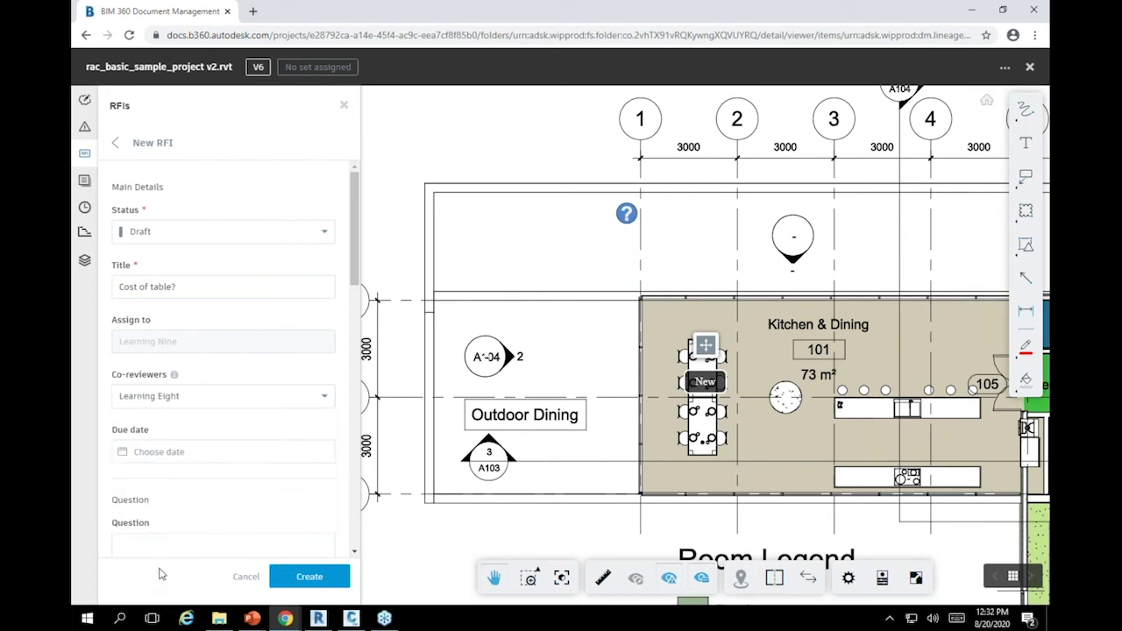
Set the RFI due date to Aug 22, create the draft, and close the viewer
click(208, 454)
click(234, 480)
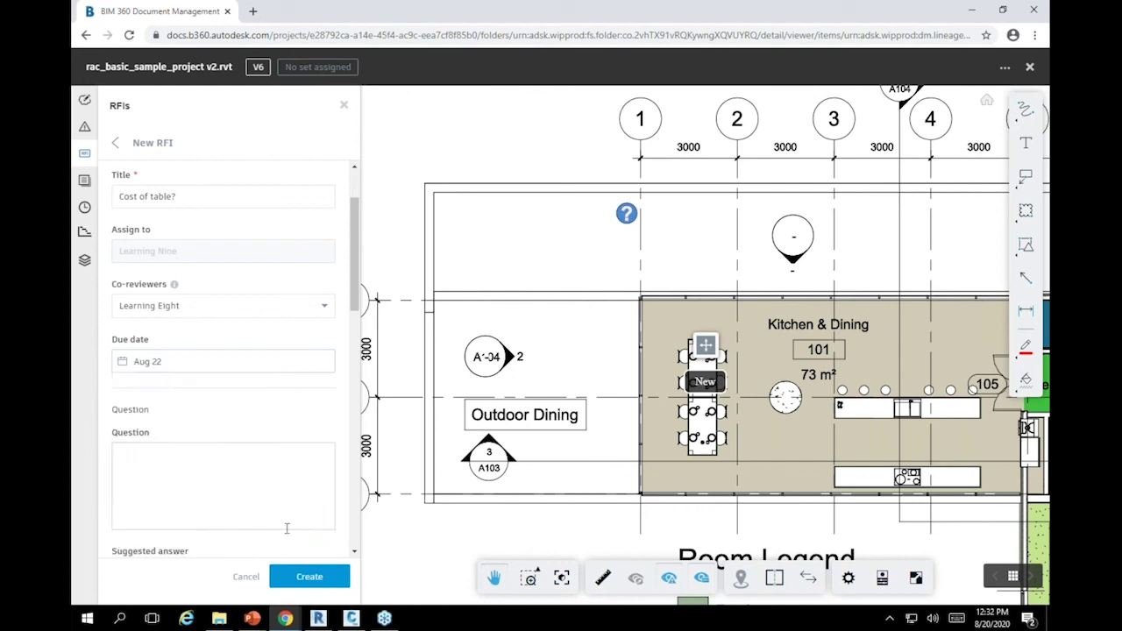
scroll(252, 505, down, 5)
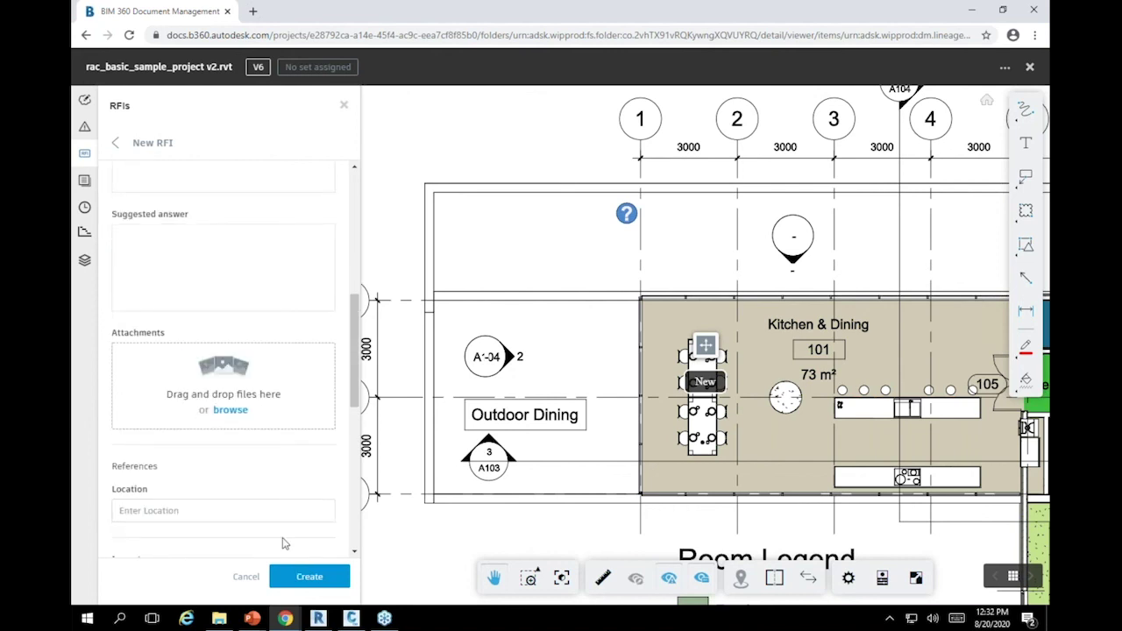
click(310, 577)
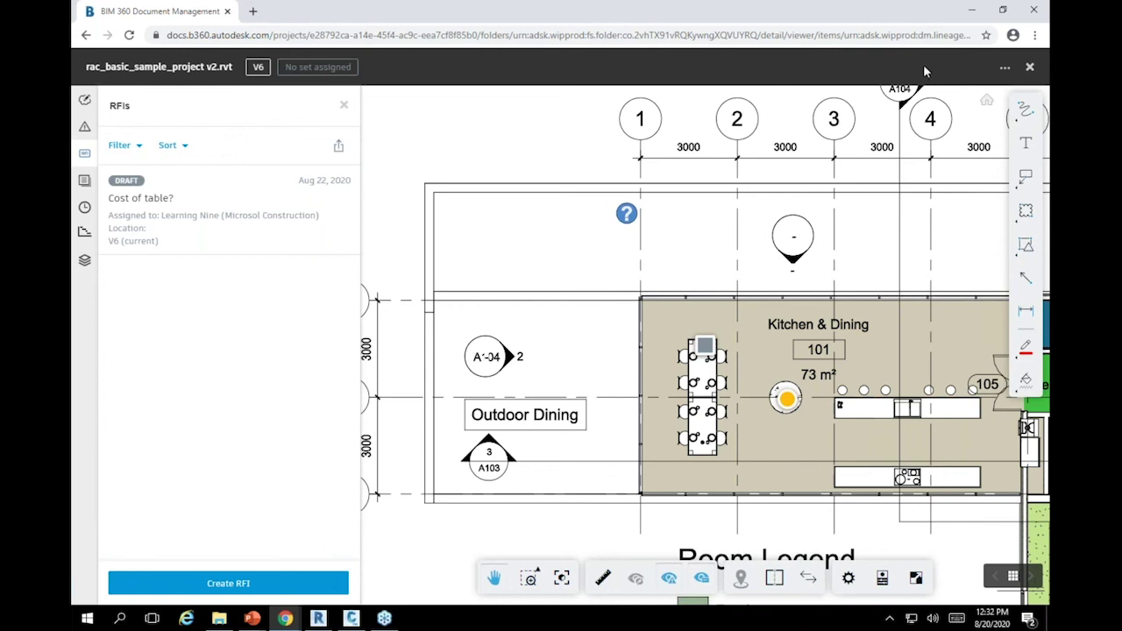
click(1033, 70)
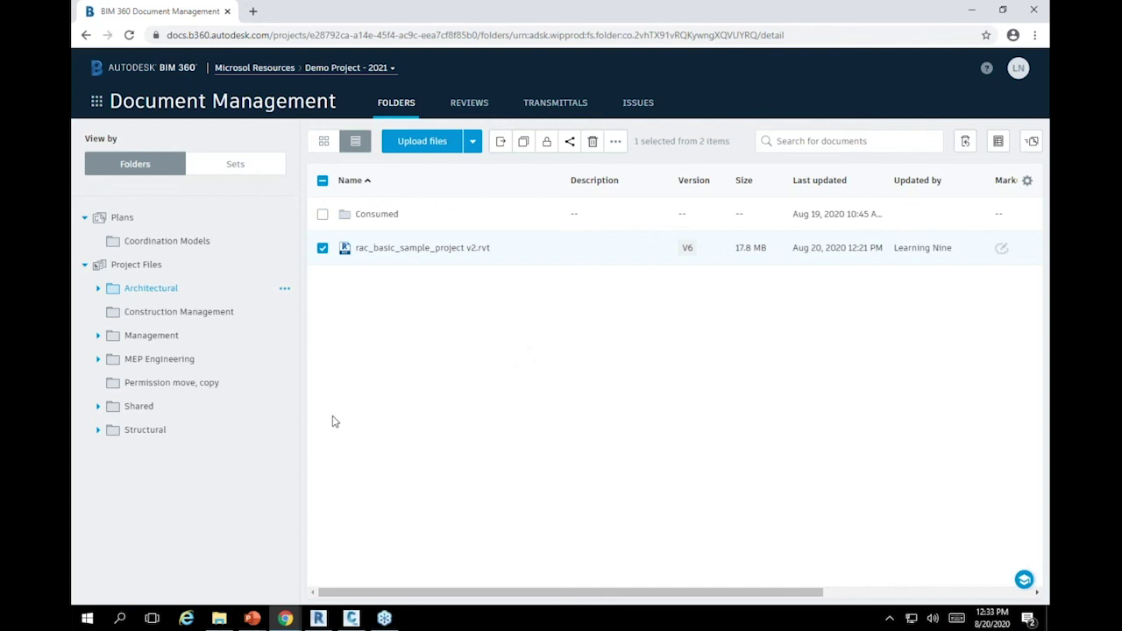
Bring Revit 2021.1 back to the front, showing the Level 1 floor plan
click(318, 618)
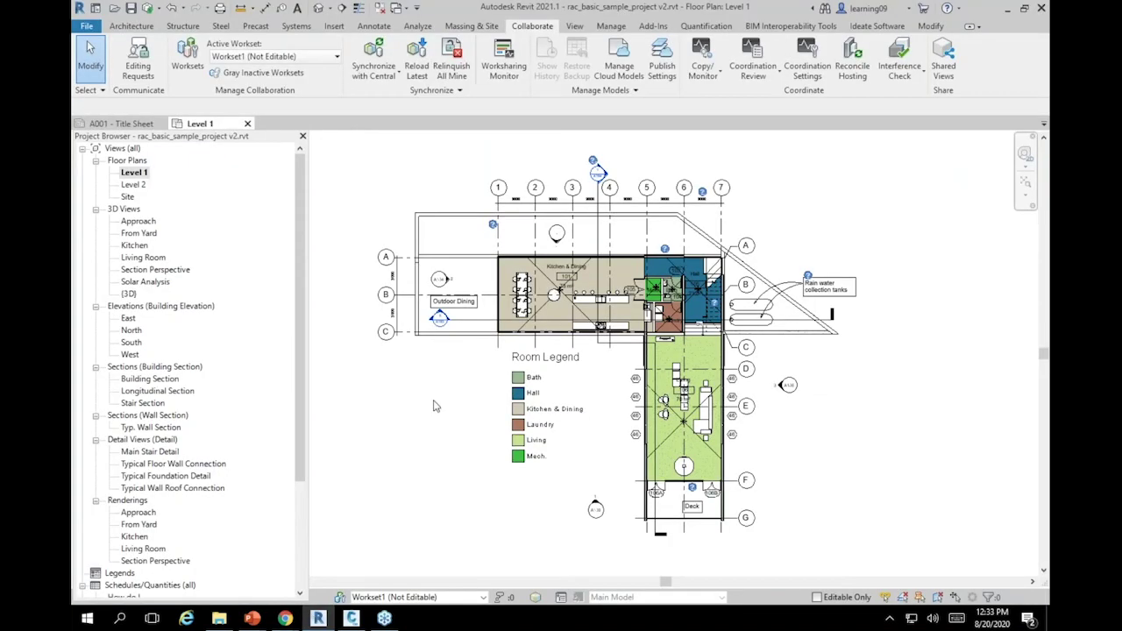